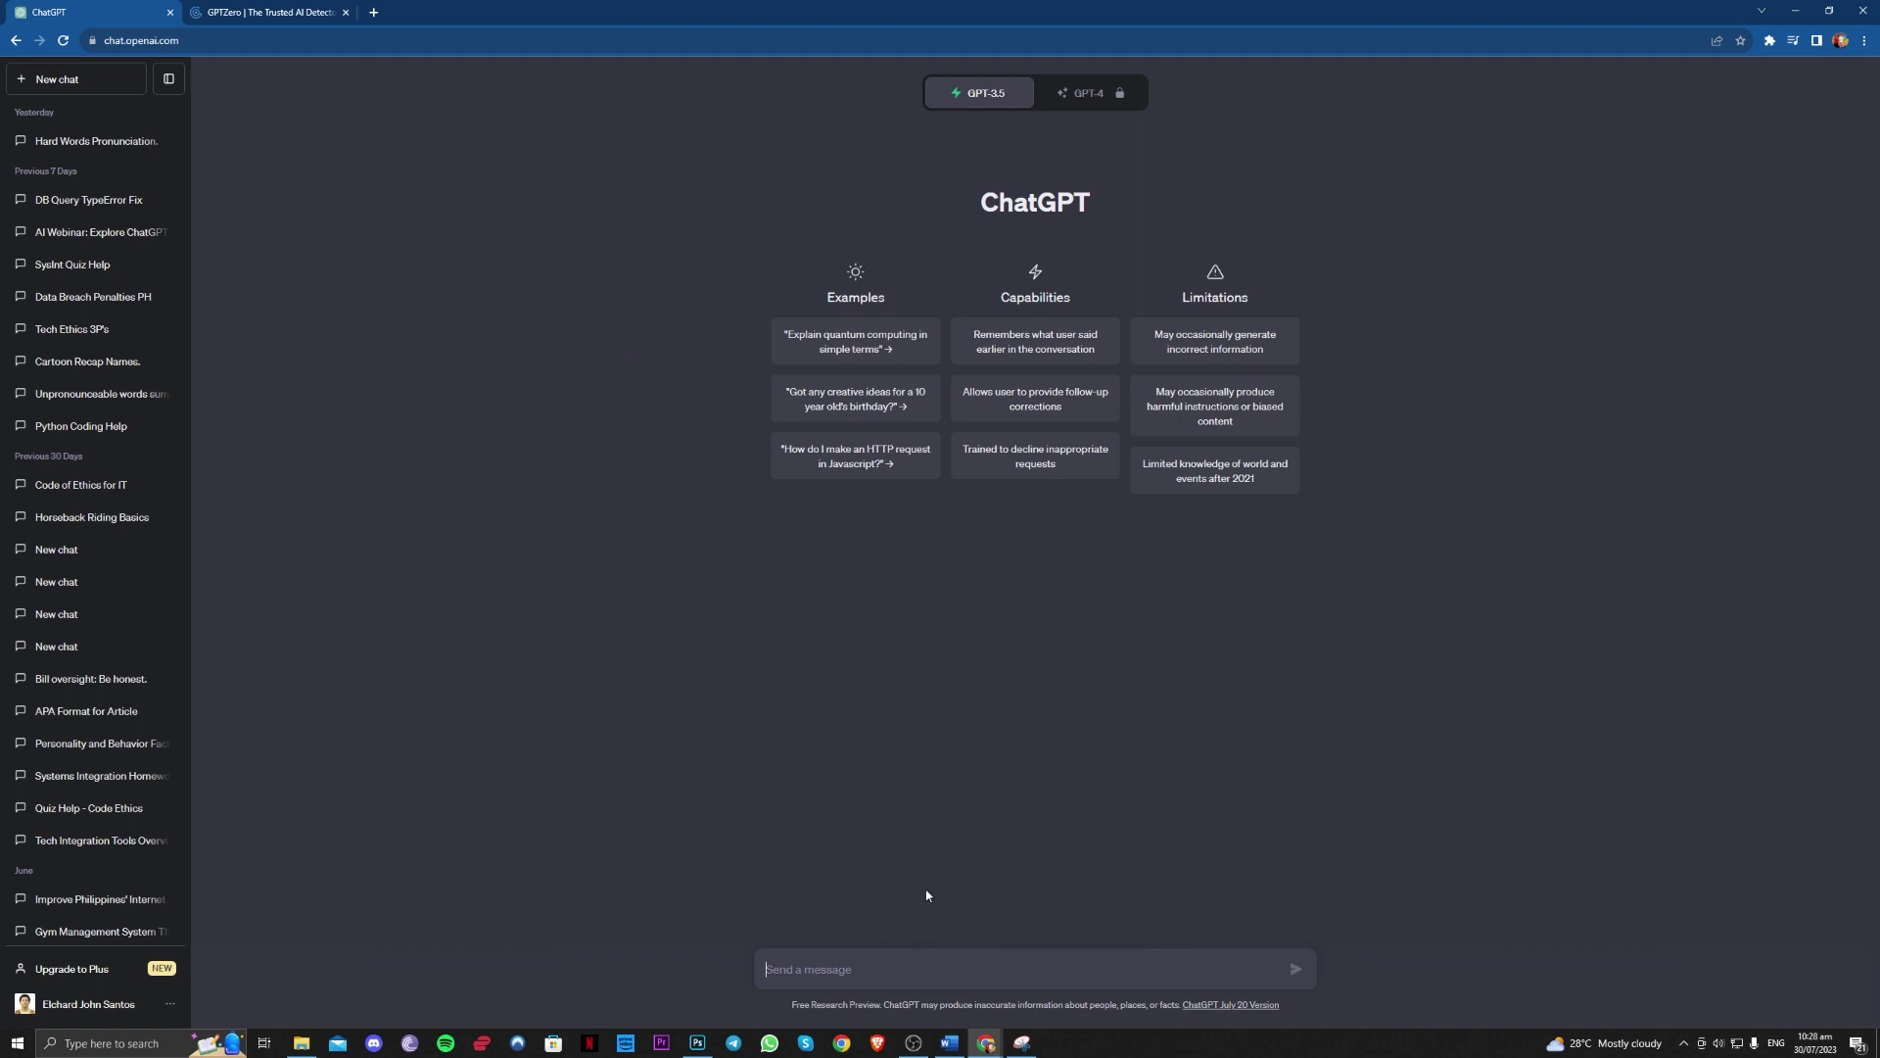
Step: Send ChatGPT the prompt "write me a random blog post"
{"action": "left_click", "coordinate": [270, 11]}
{"action": "left_click", "coordinate": [93, 12]}
{"action": "type", "text": "write me  a random blog post"}
{"action": "key", "text": "Return"}
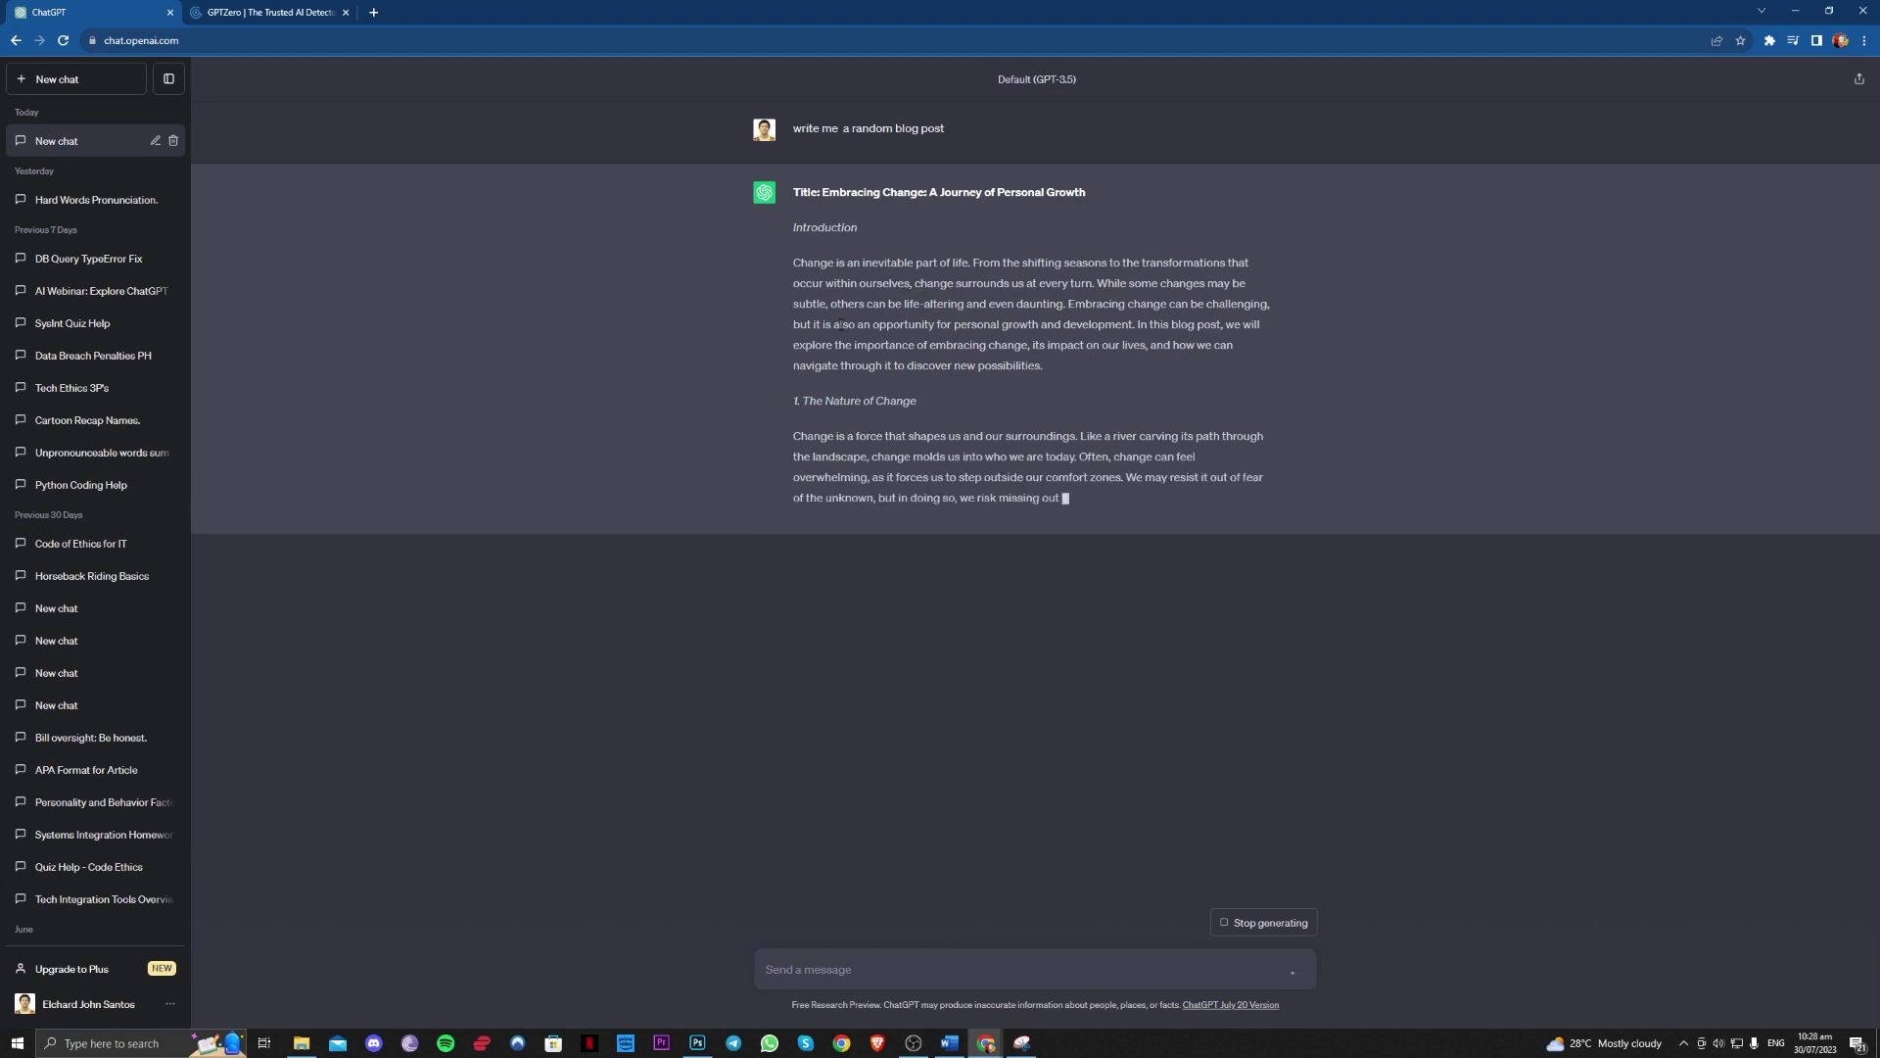
Step: Copy the entire generated blog post, from its title through the end of the conclusion
{"action": "left_click", "coordinate": [281, 10]}
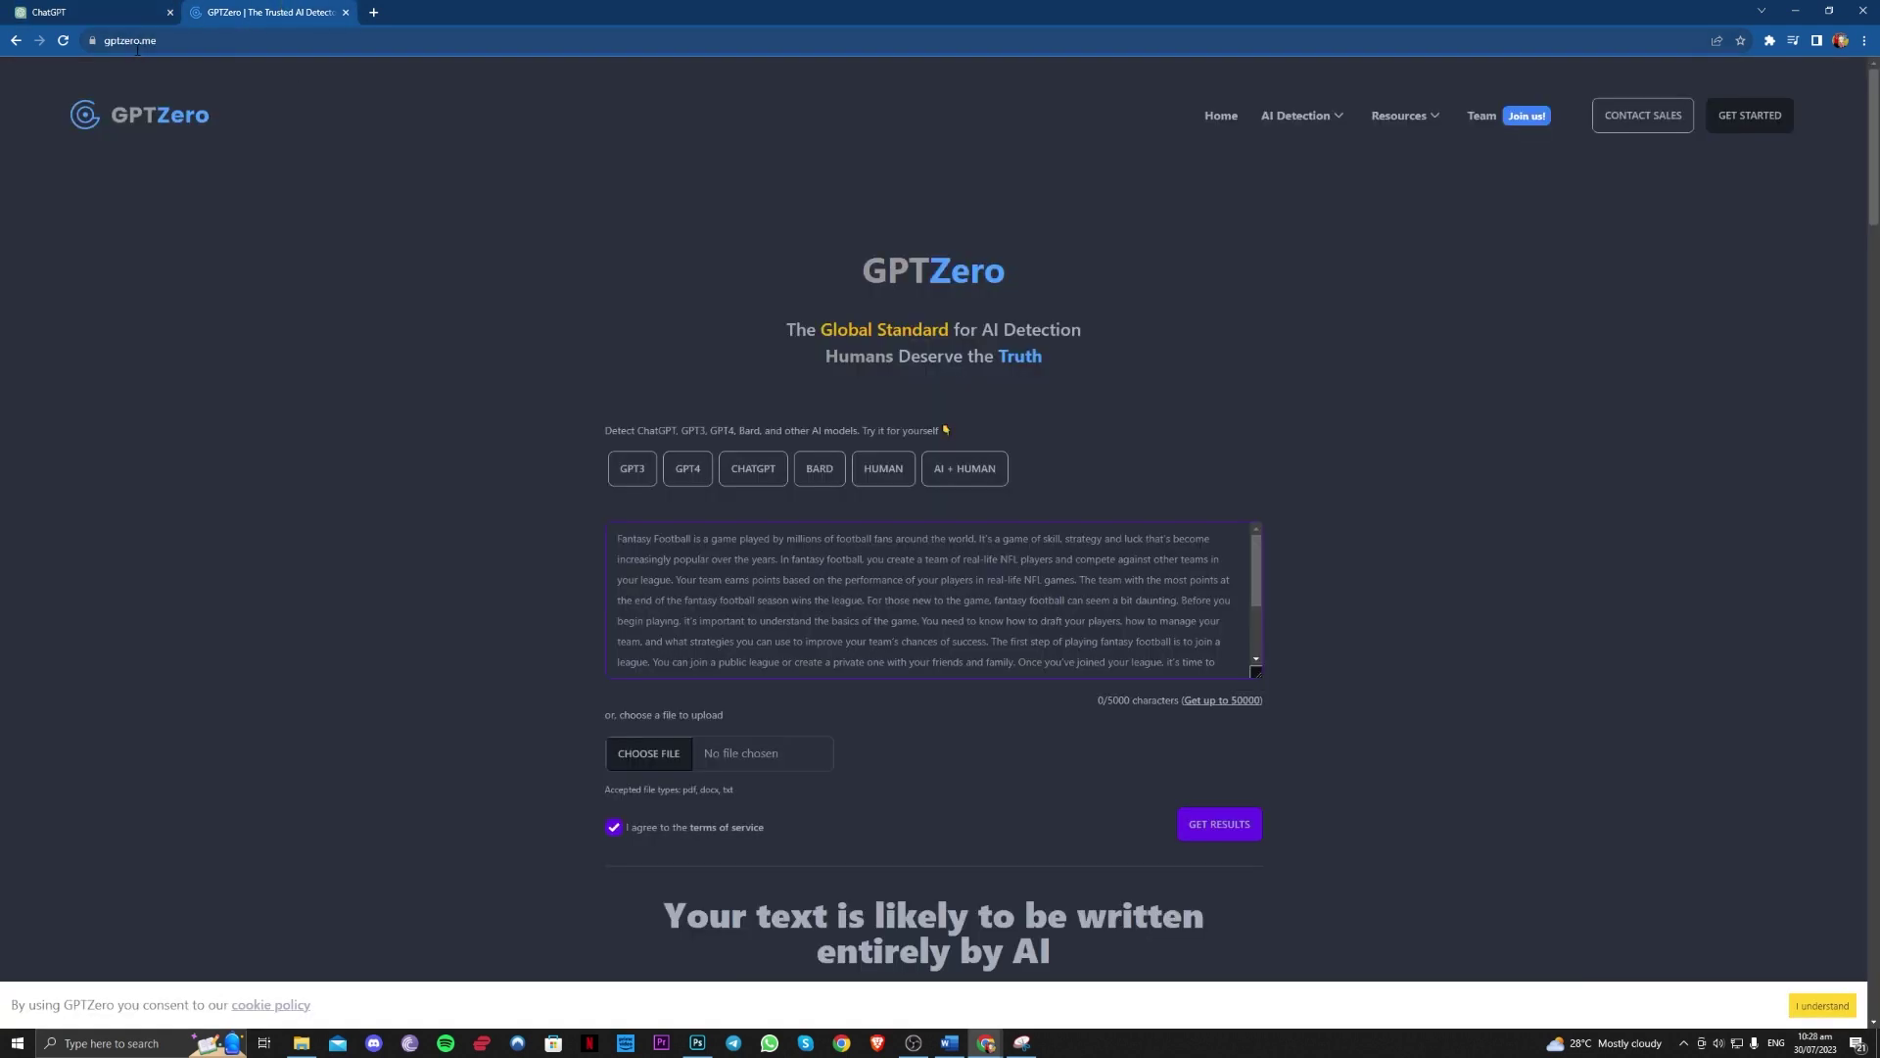
{"action": "left_click", "coordinate": [80, 12]}
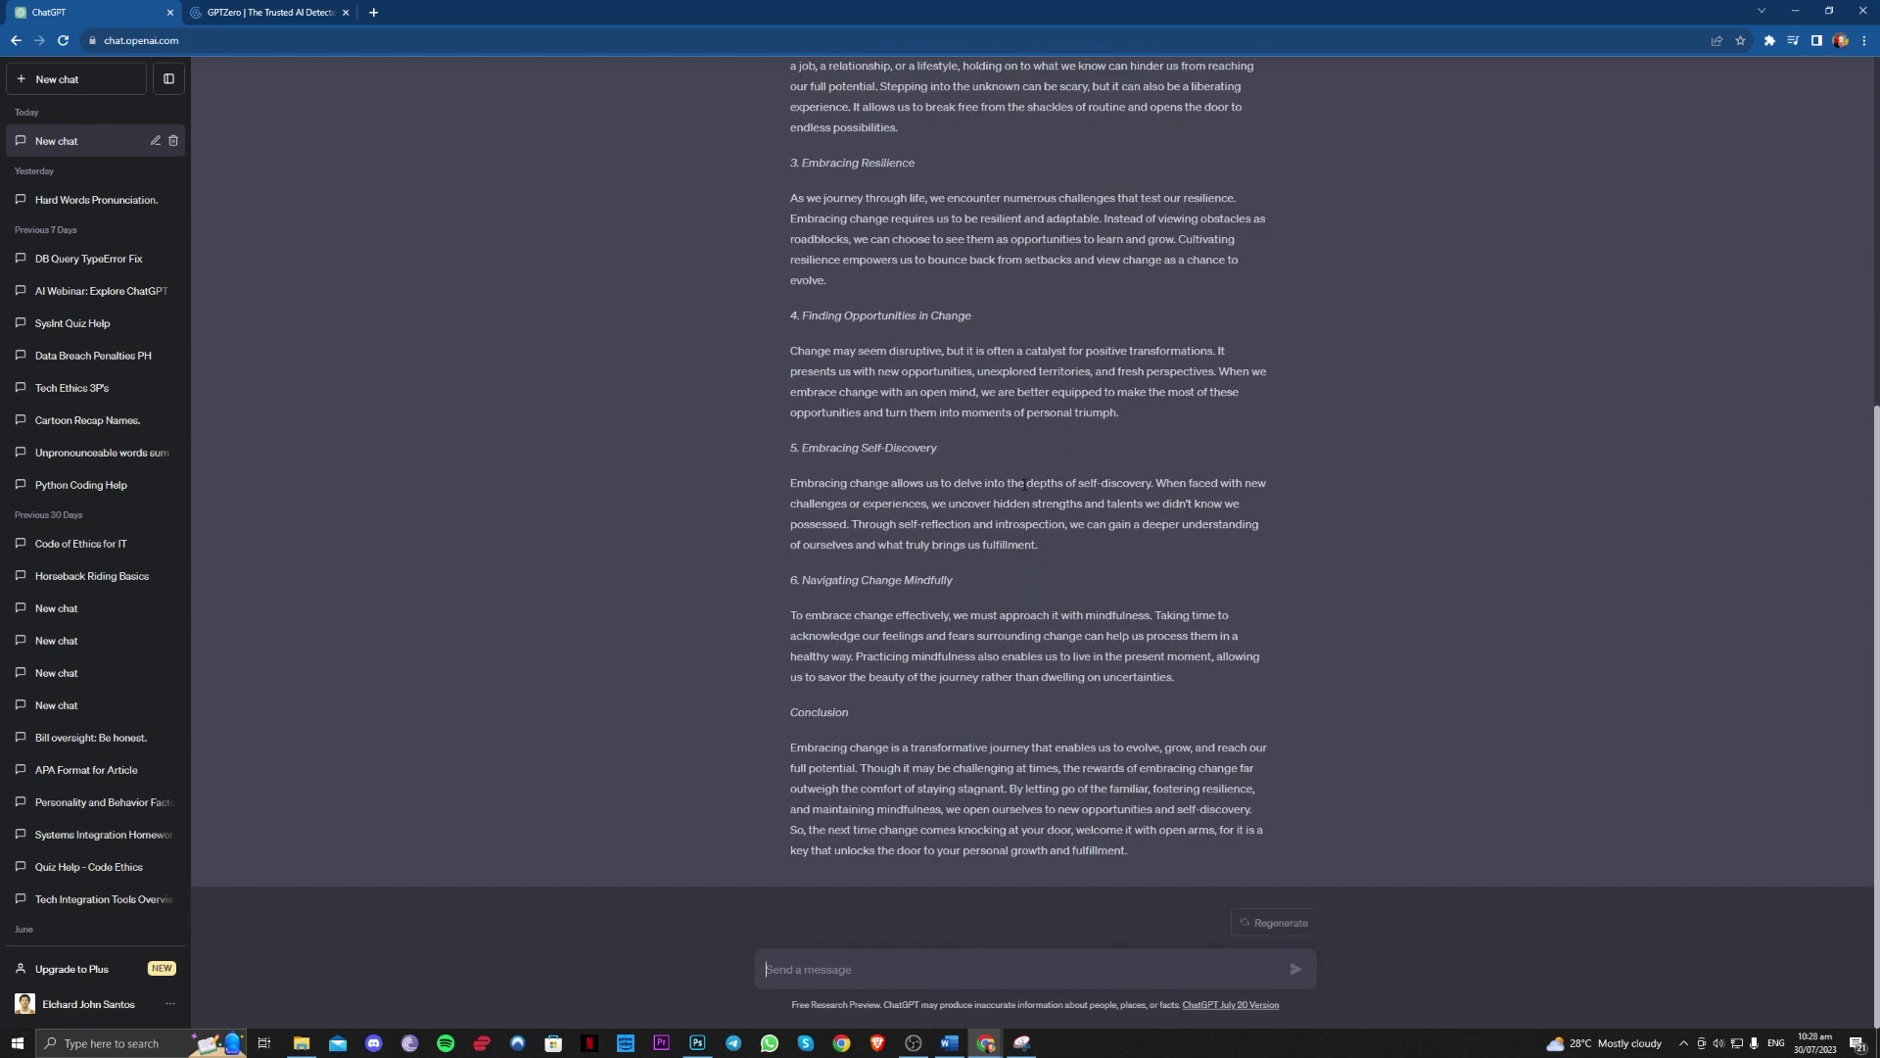
{"action": "scroll", "coordinate": [1024, 499], "scroll_direction": "up", "scroll_amount": 3}
{"action": "scroll", "coordinate": [1024, 499], "scroll_direction": "up", "scroll_amount": 2}
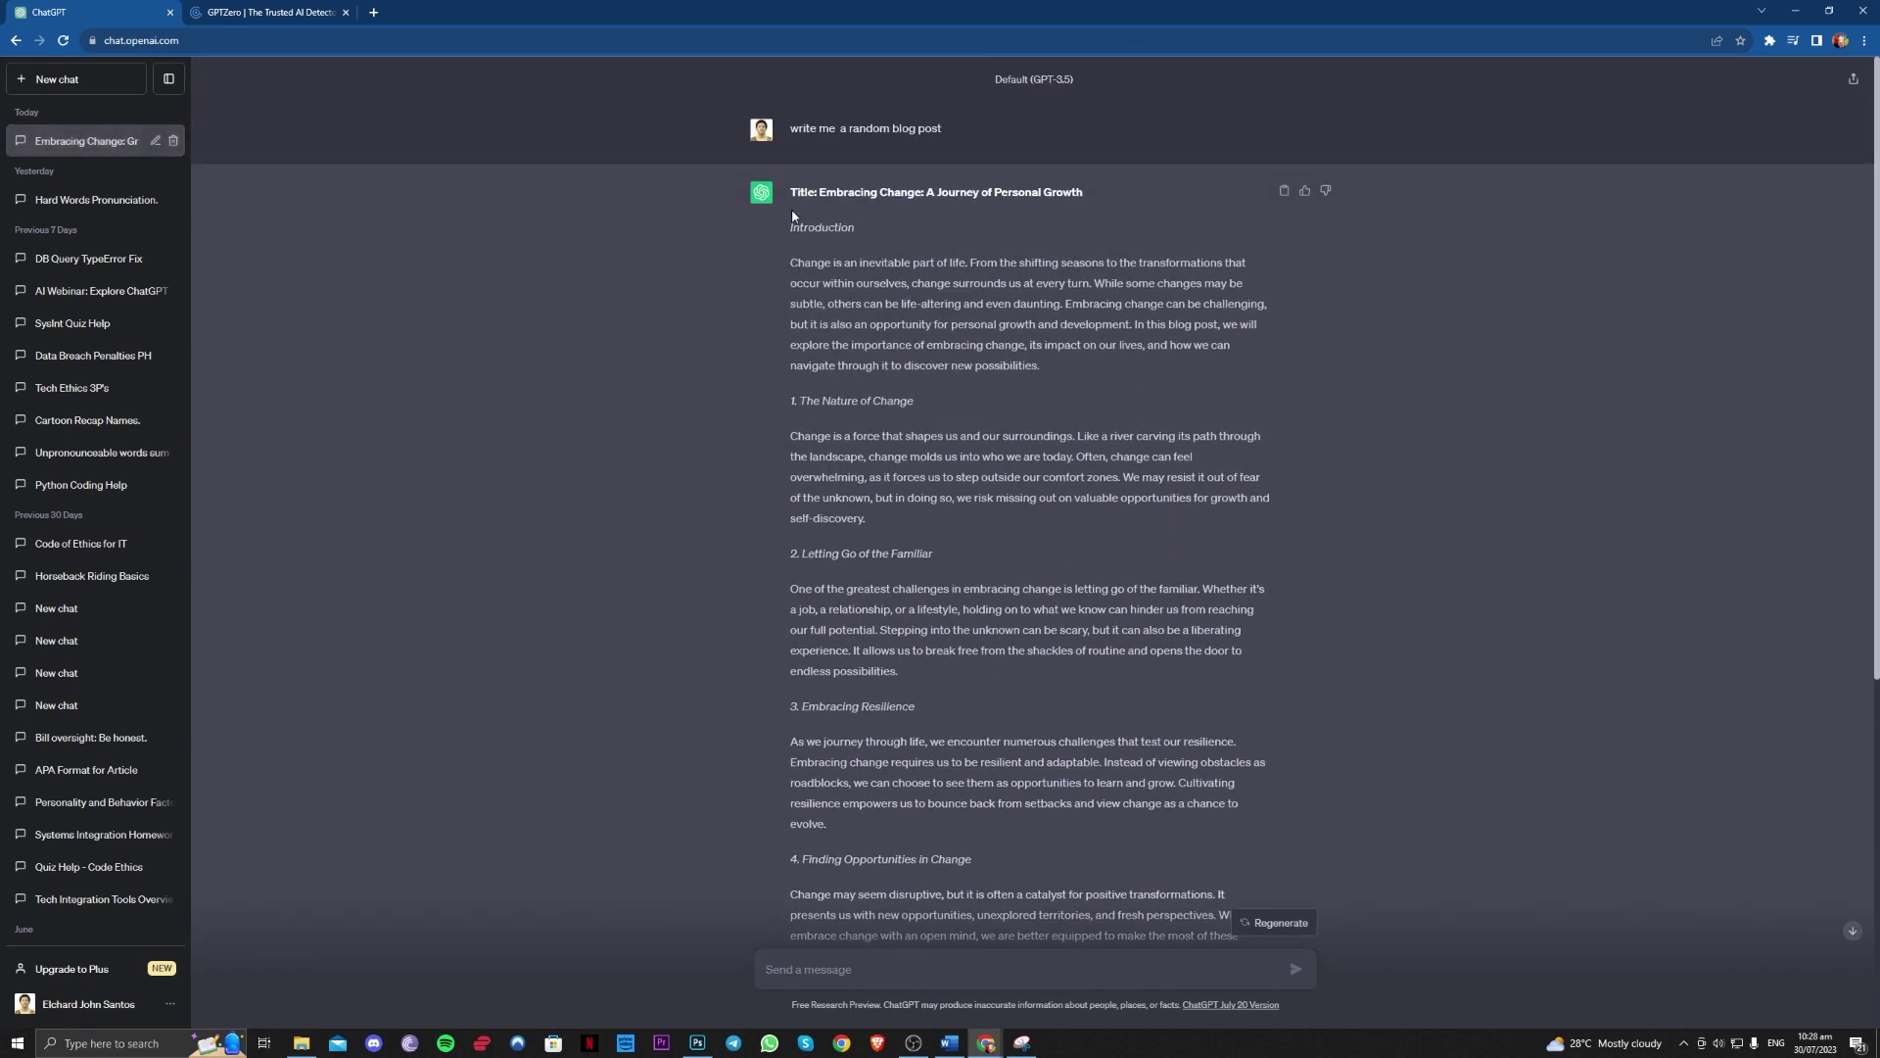
{"action": "left_click_drag", "start_coordinate": [791, 190], "coordinate": [1136, 860]}
{"action": "right_click", "coordinate": [1130, 827]}
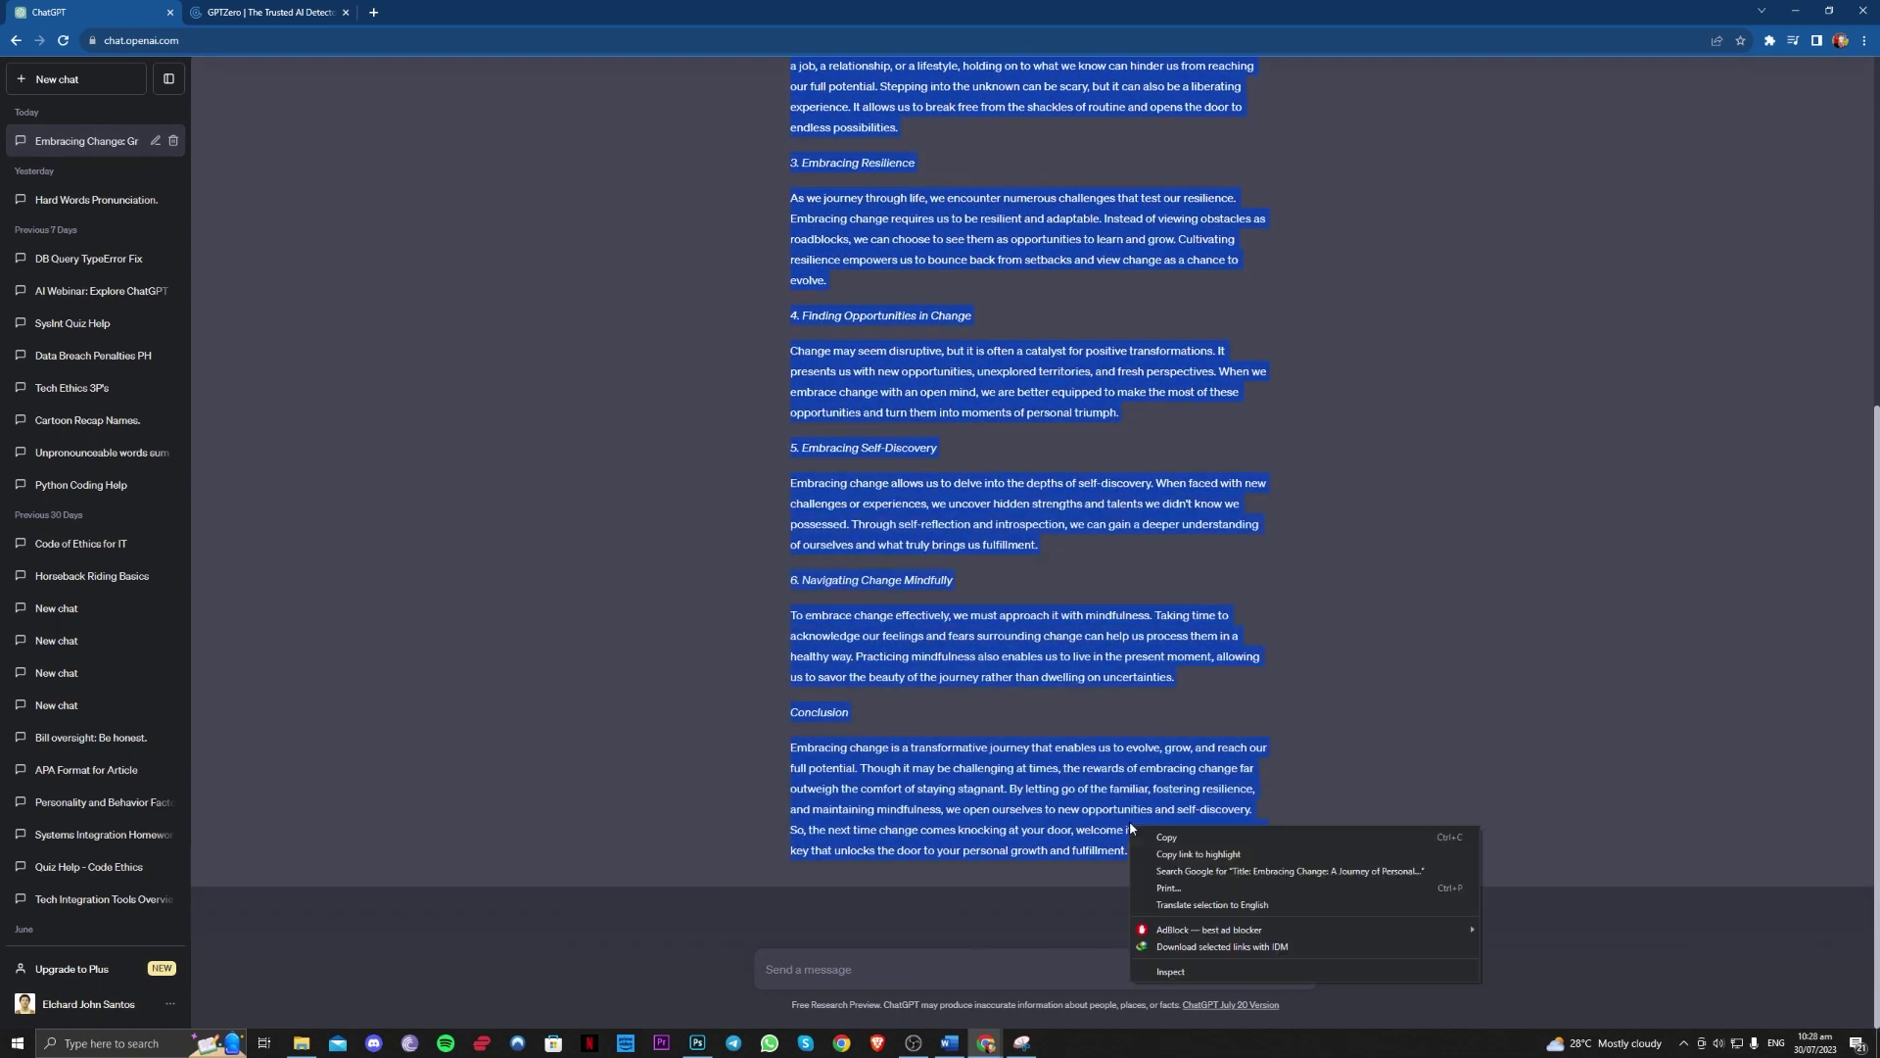
{"action": "left_click", "coordinate": [1166, 837]}
{"action": "scroll", "coordinate": [1167, 837], "scroll_direction": "up", "scroll_amount": 10}
Step: Switch to GPTZero, replace the sample text with the copied blog post and run the AI detection
{"action": "left_click", "coordinate": [264, 12]}
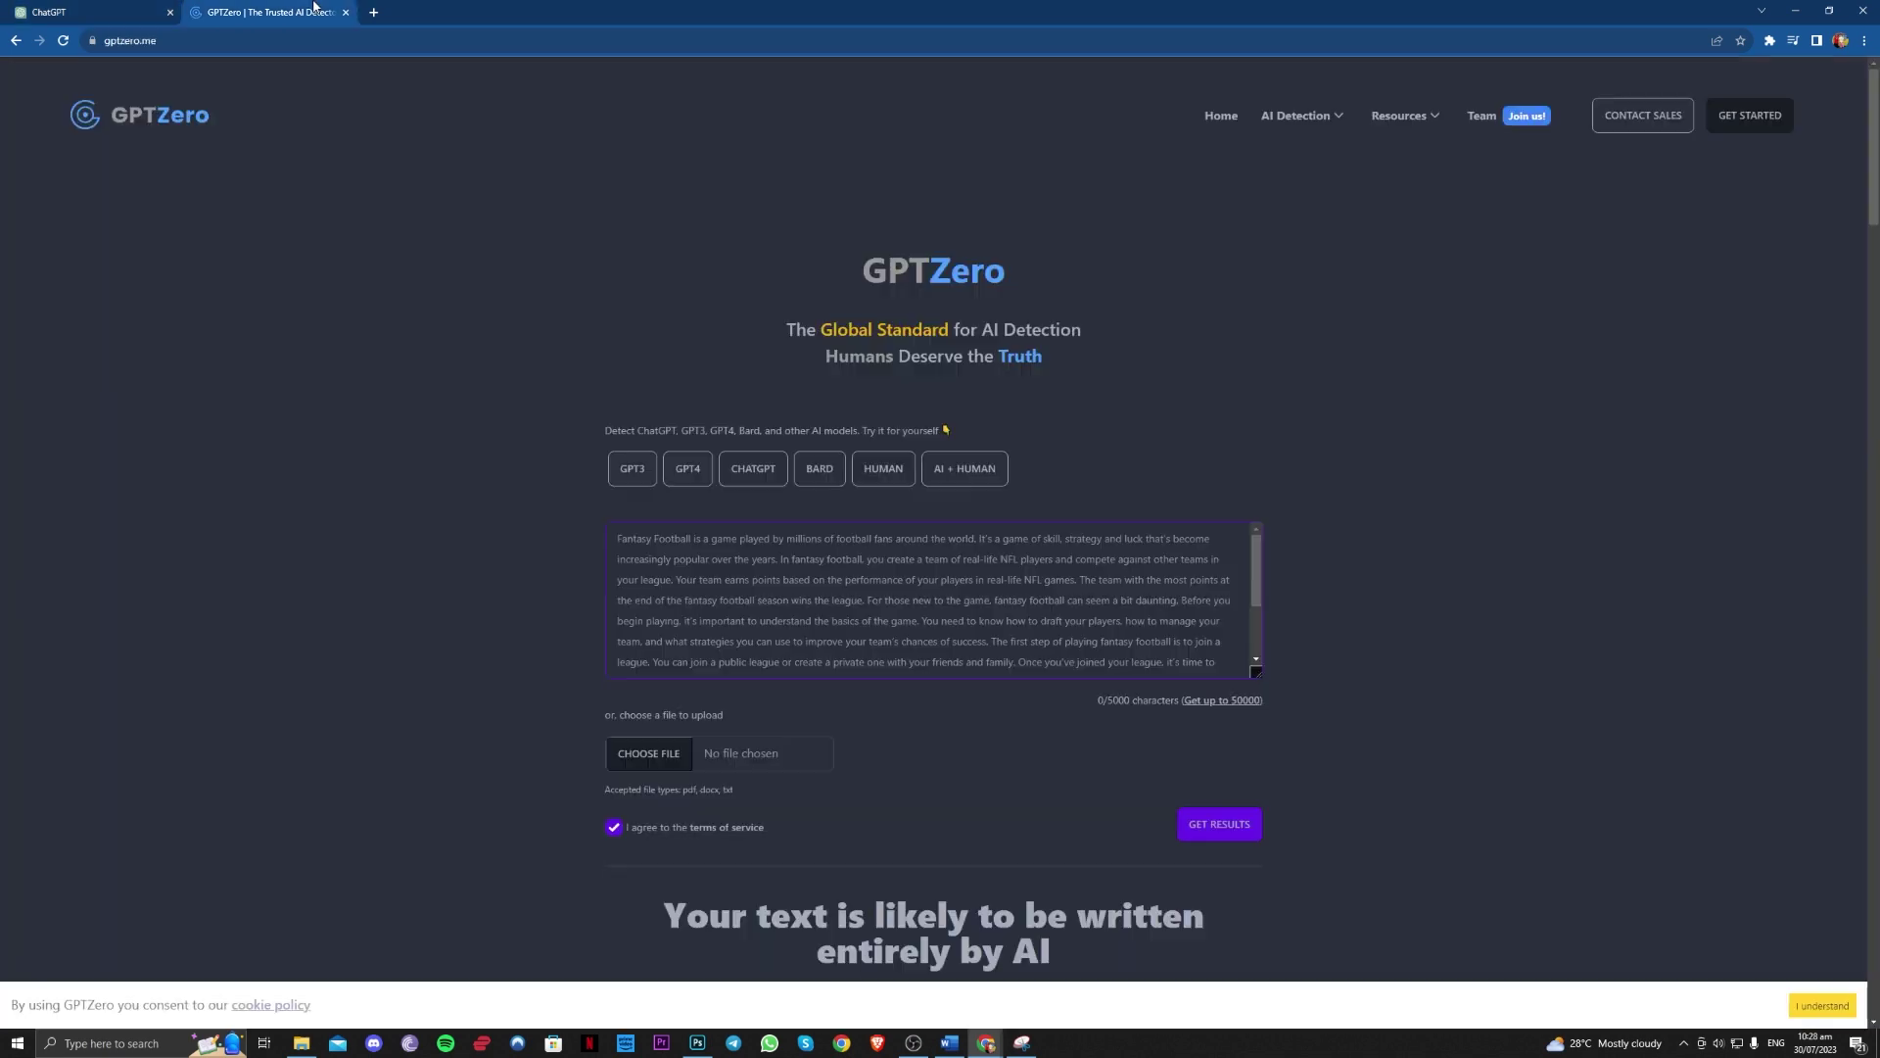
{"action": "left_click", "coordinate": [833, 621]}
{"action": "key", "text": "ctrl+a"}
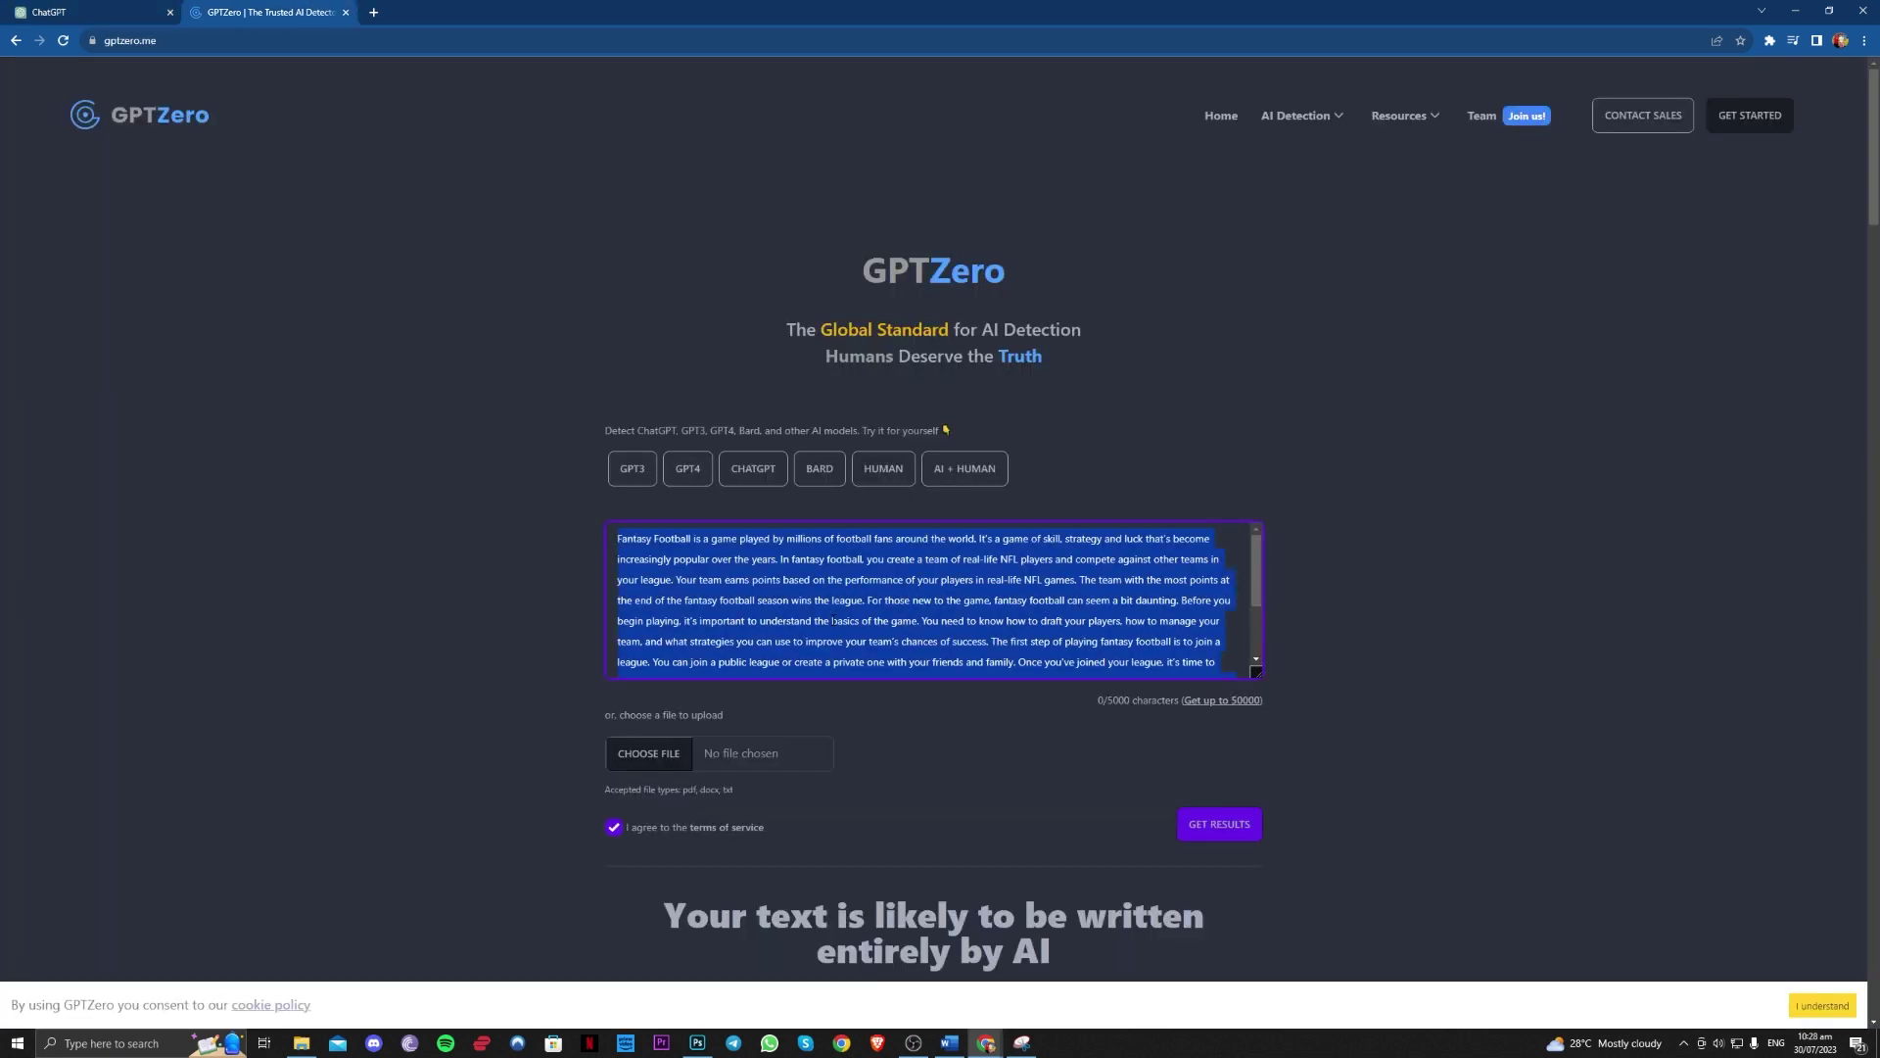
{"action": "key", "text": "ctrl+v"}
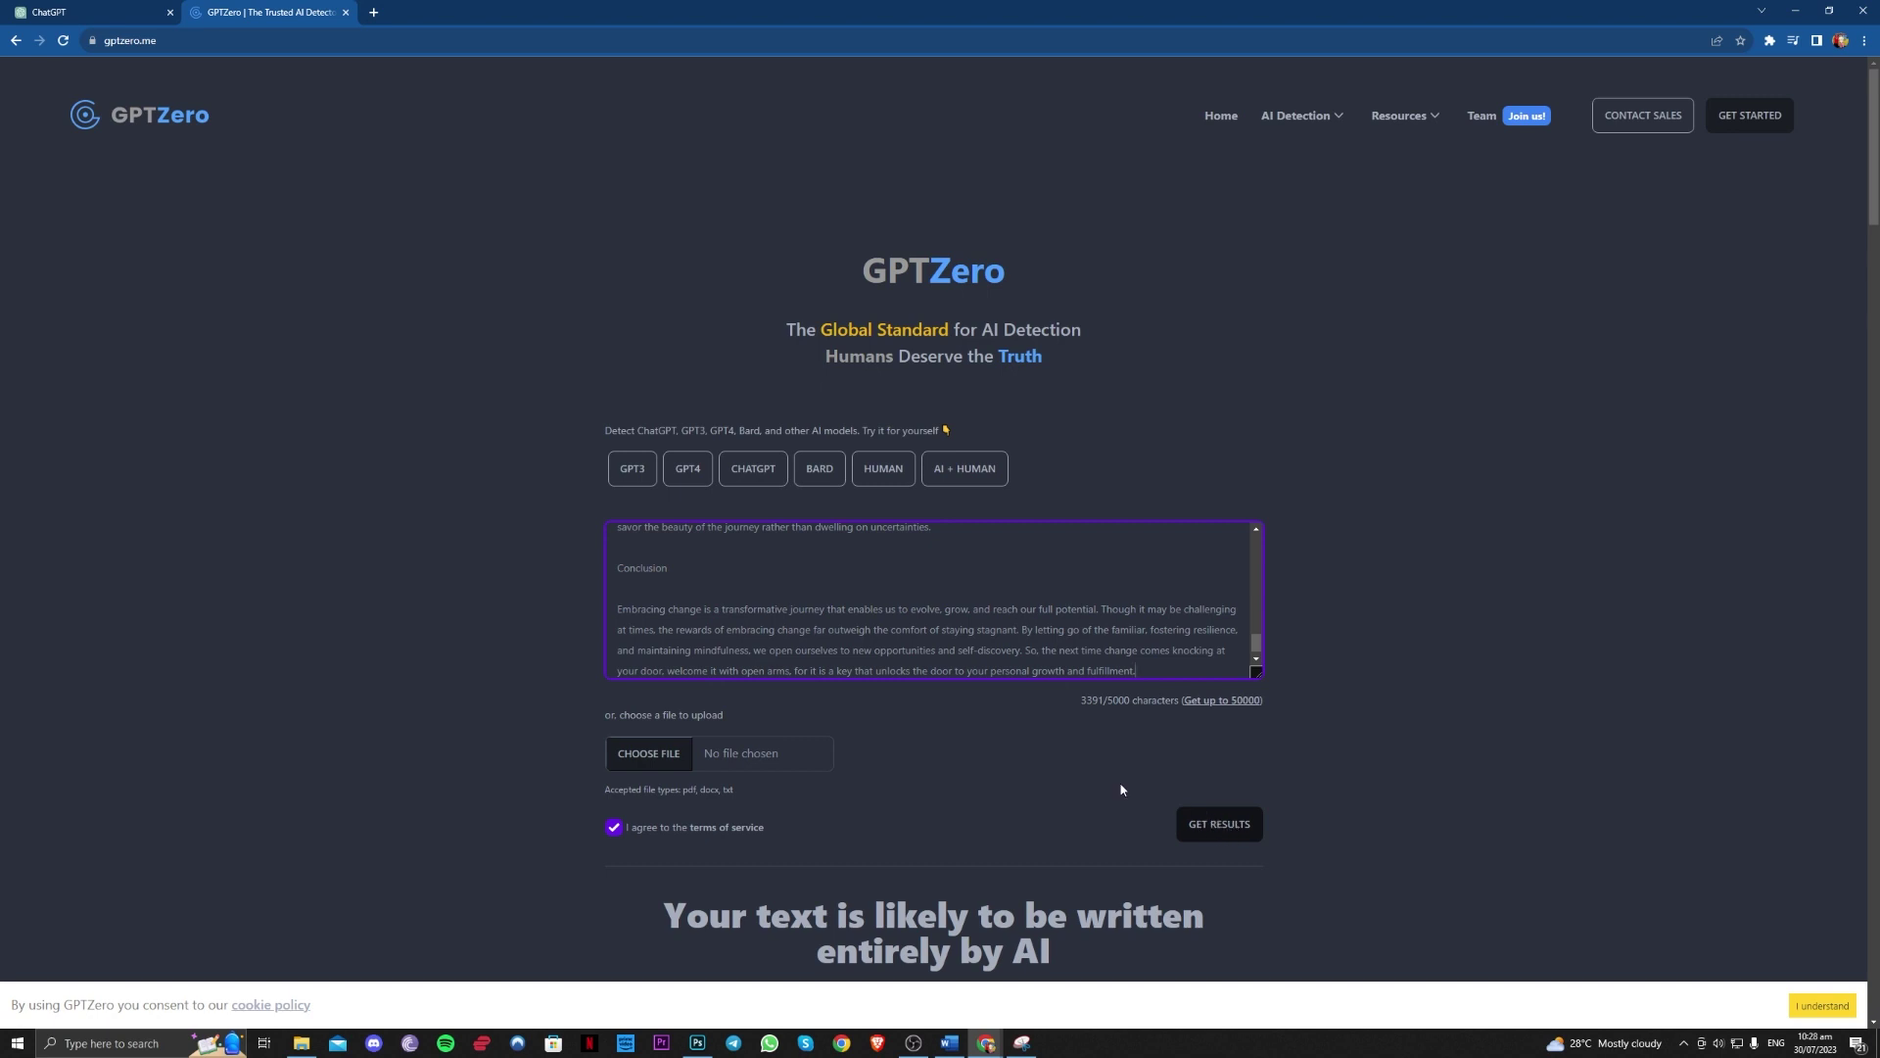
{"action": "double_click", "coordinate": [615, 830]}
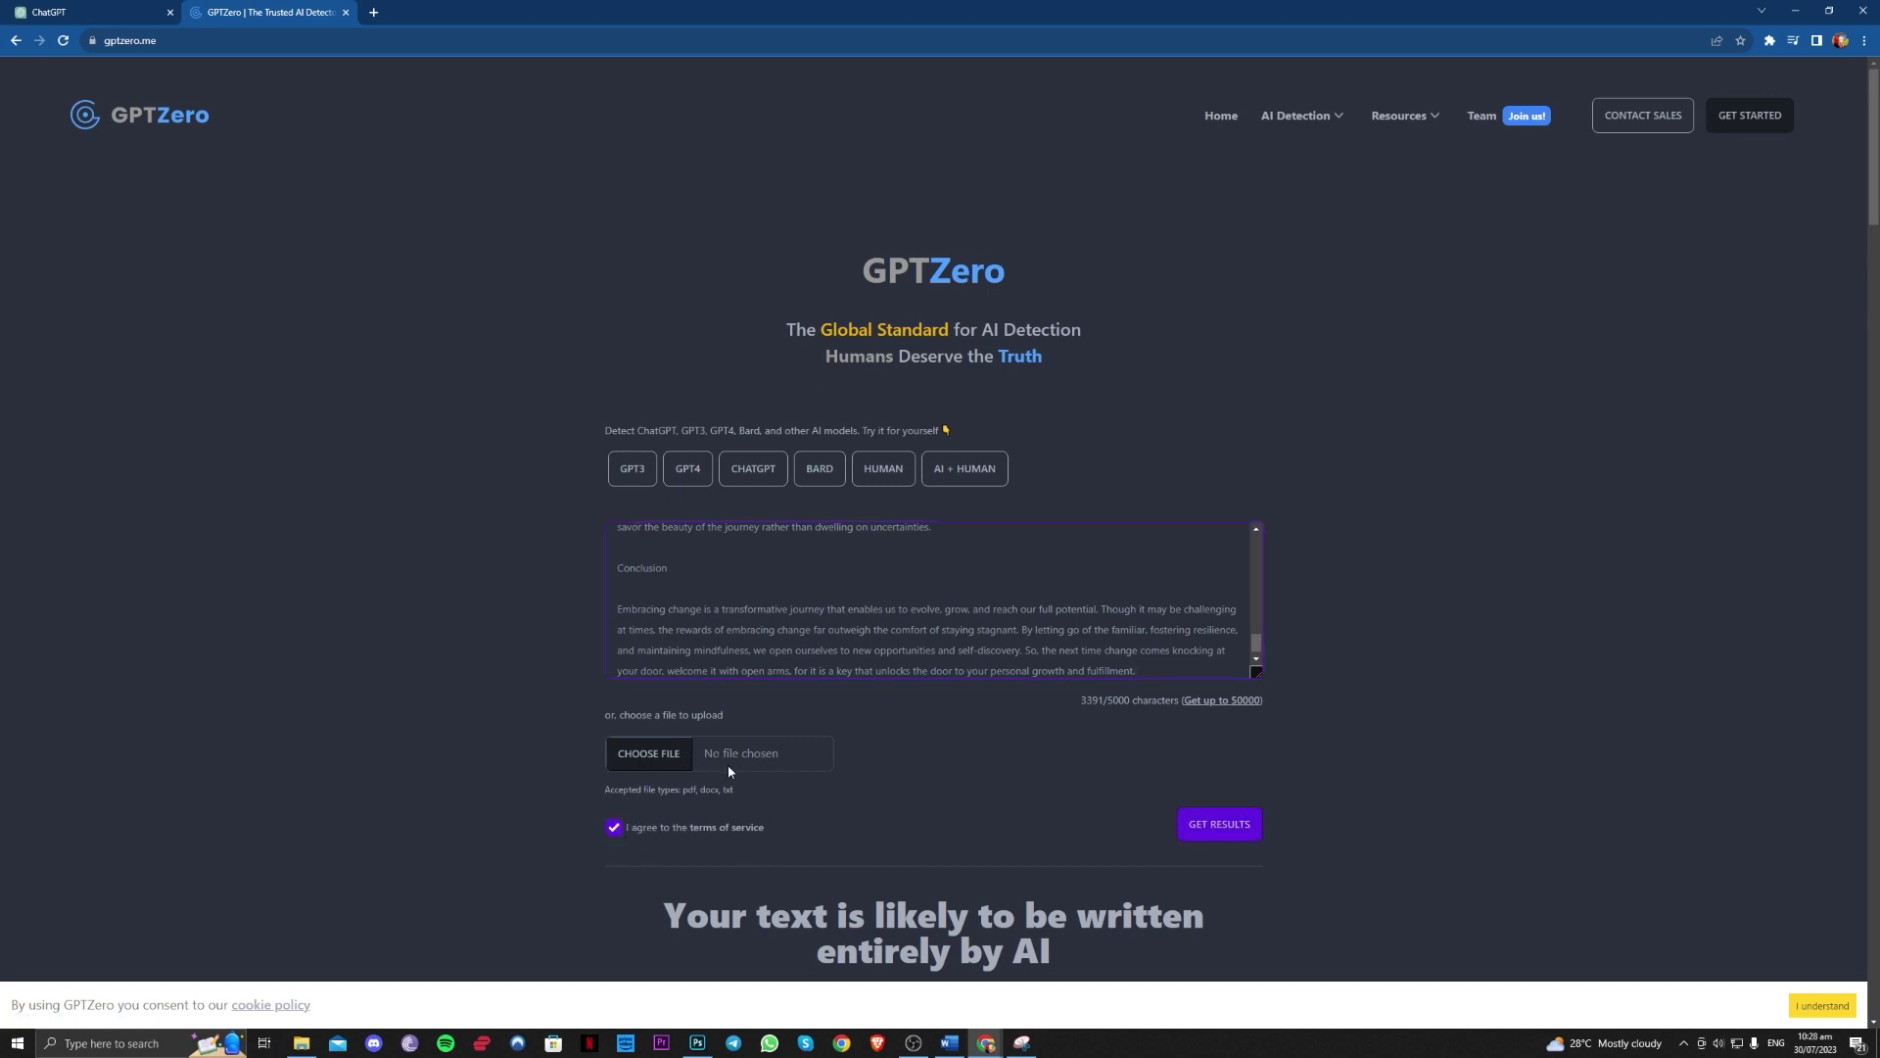
{"action": "left_click", "coordinate": [1197, 826]}
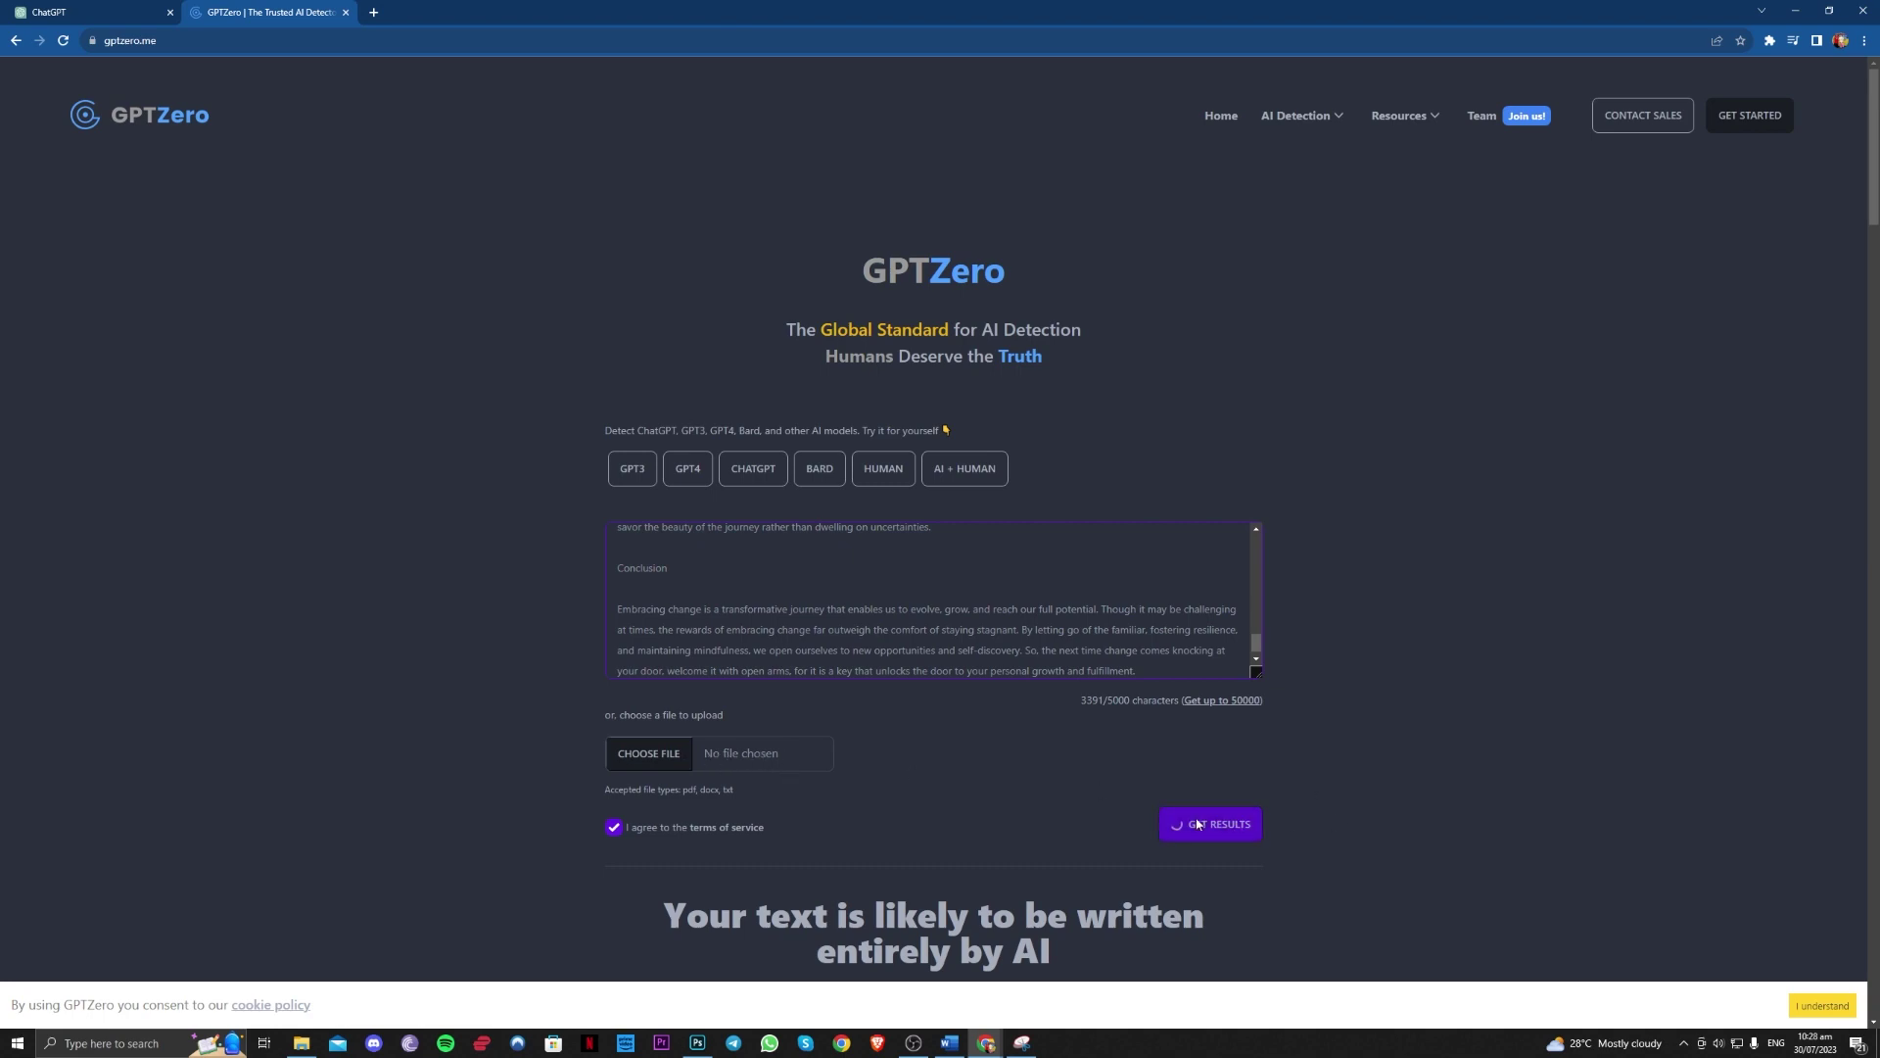
Step: Examine the detection verdict, the sentence-by-sentence analysis and the perplexity and burstiness stats for the blog post
{"action": "scroll", "coordinate": [1256, 597], "scroll_direction": "down", "scroll_amount": 2}
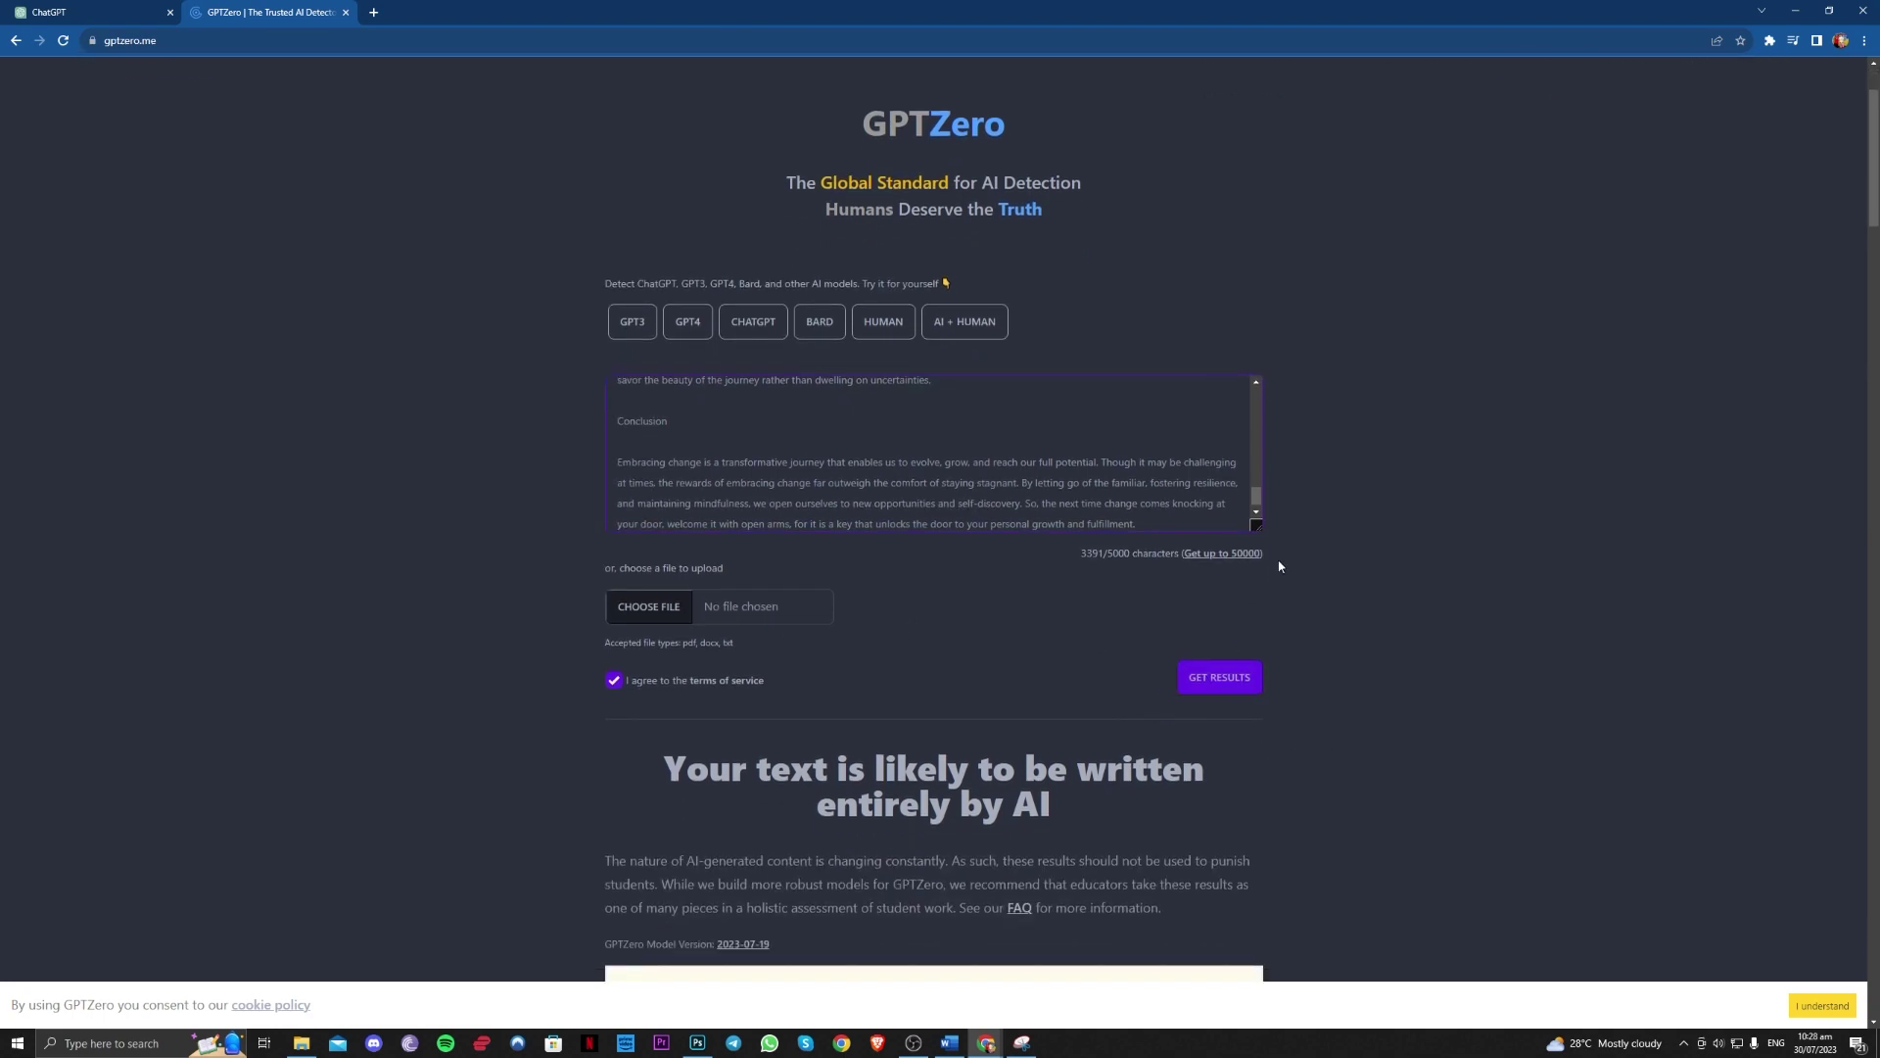
{"action": "scroll", "coordinate": [1264, 573], "scroll_direction": "down", "scroll_amount": 4}
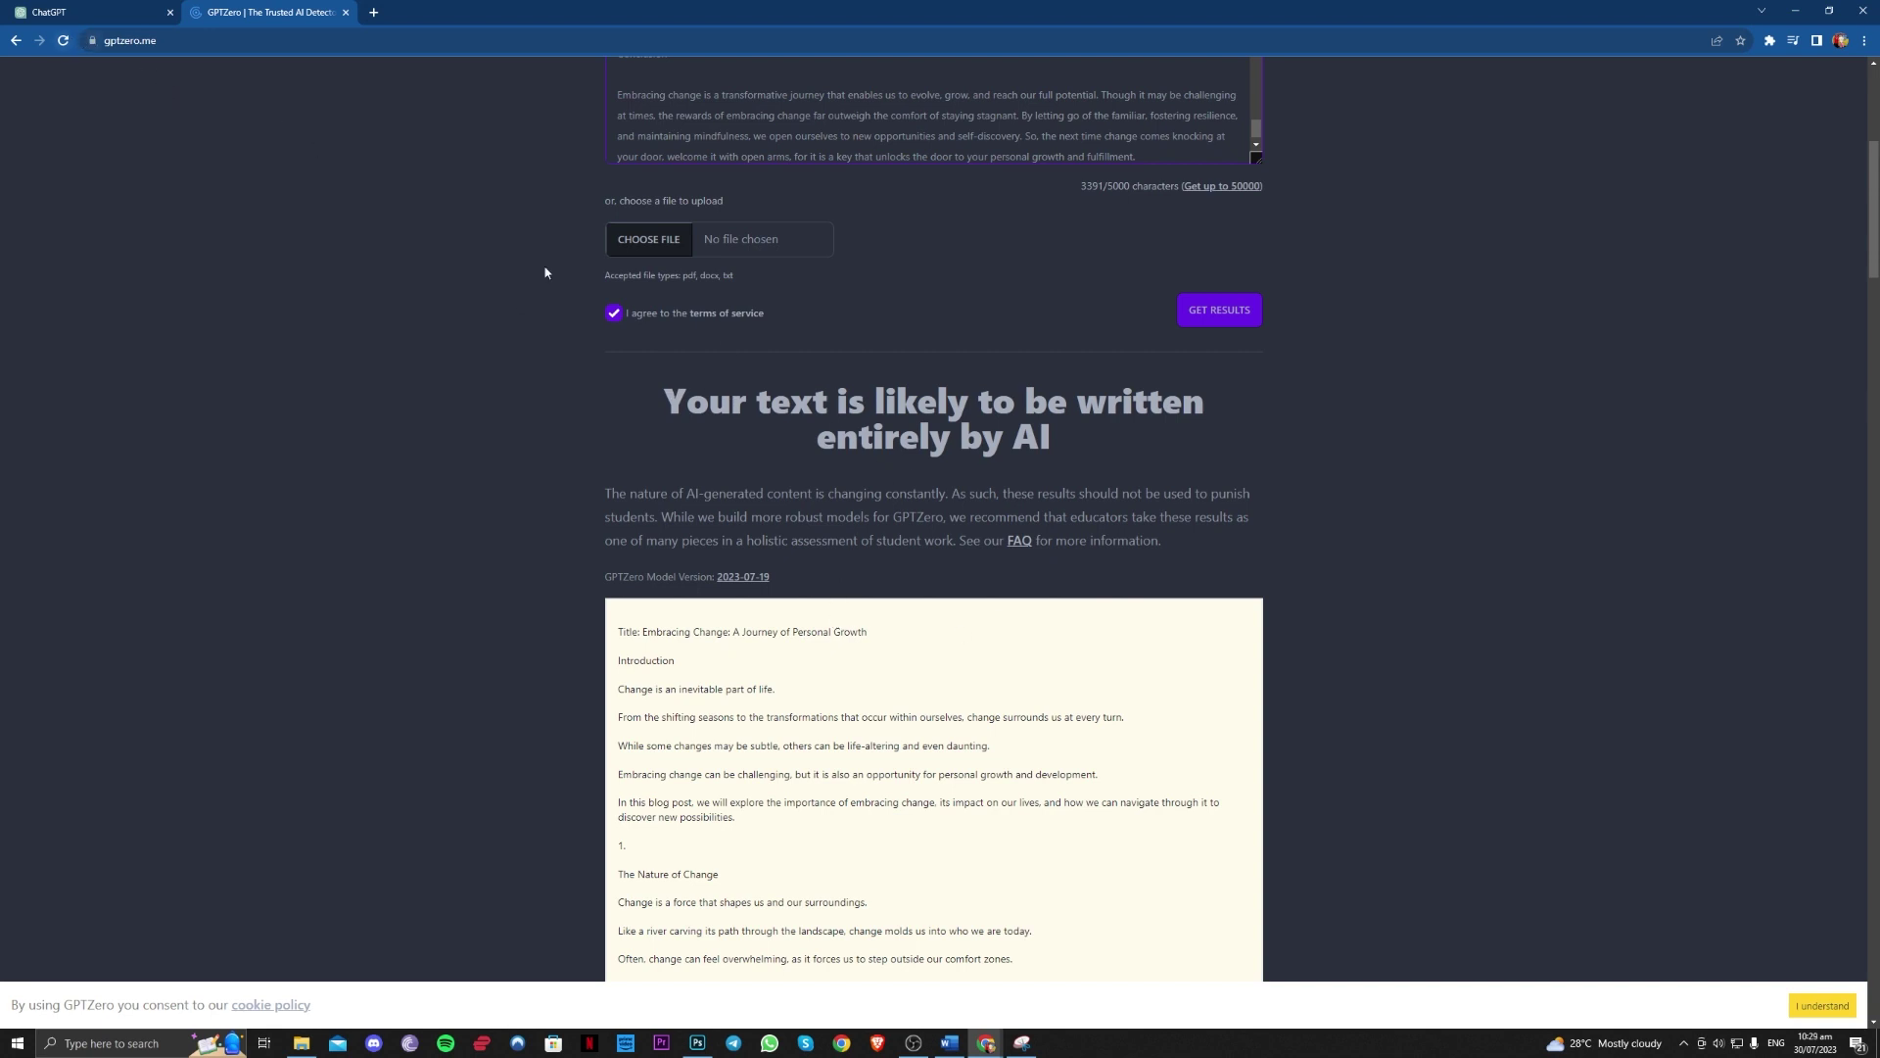
{"action": "left_click_drag", "start_coordinate": [668, 396], "coordinate": [1064, 464]}
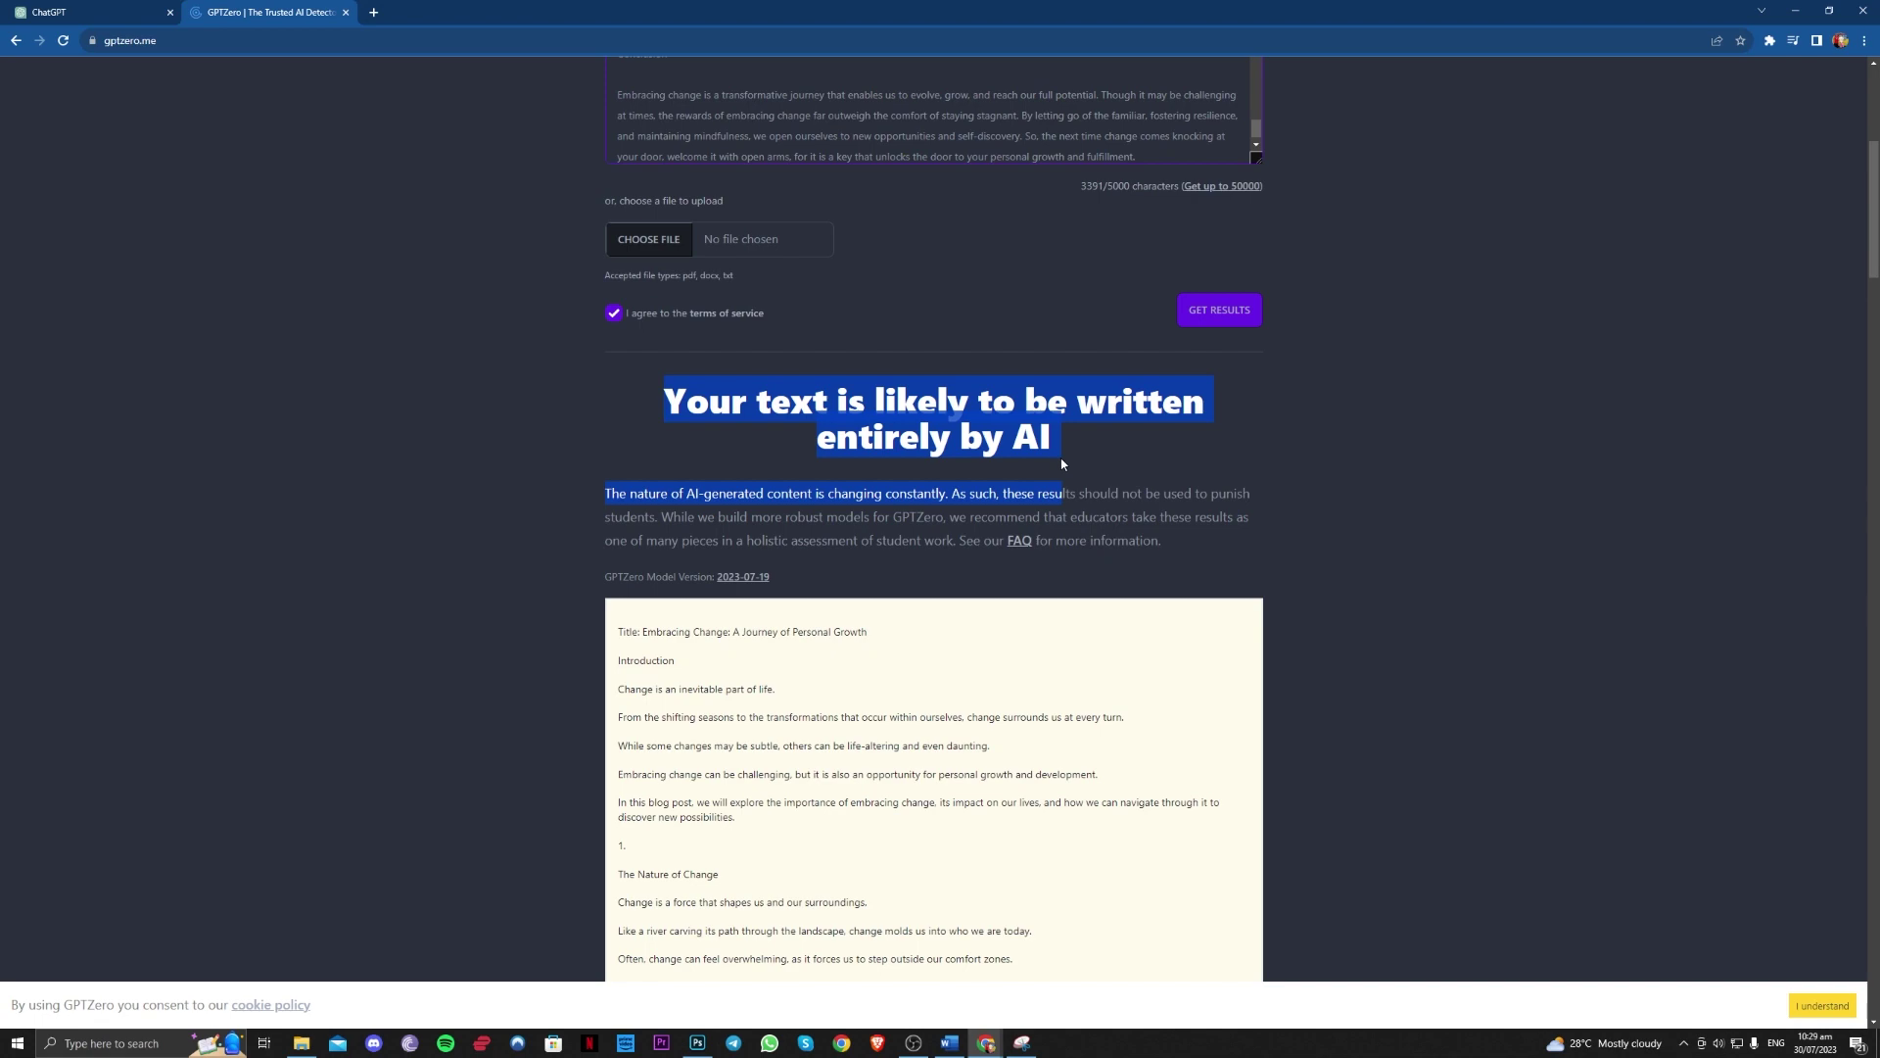
{"action": "left_click", "coordinate": [1167, 549]}
{"action": "scroll", "coordinate": [1158, 545], "scroll_direction": "down", "scroll_amount": 5}
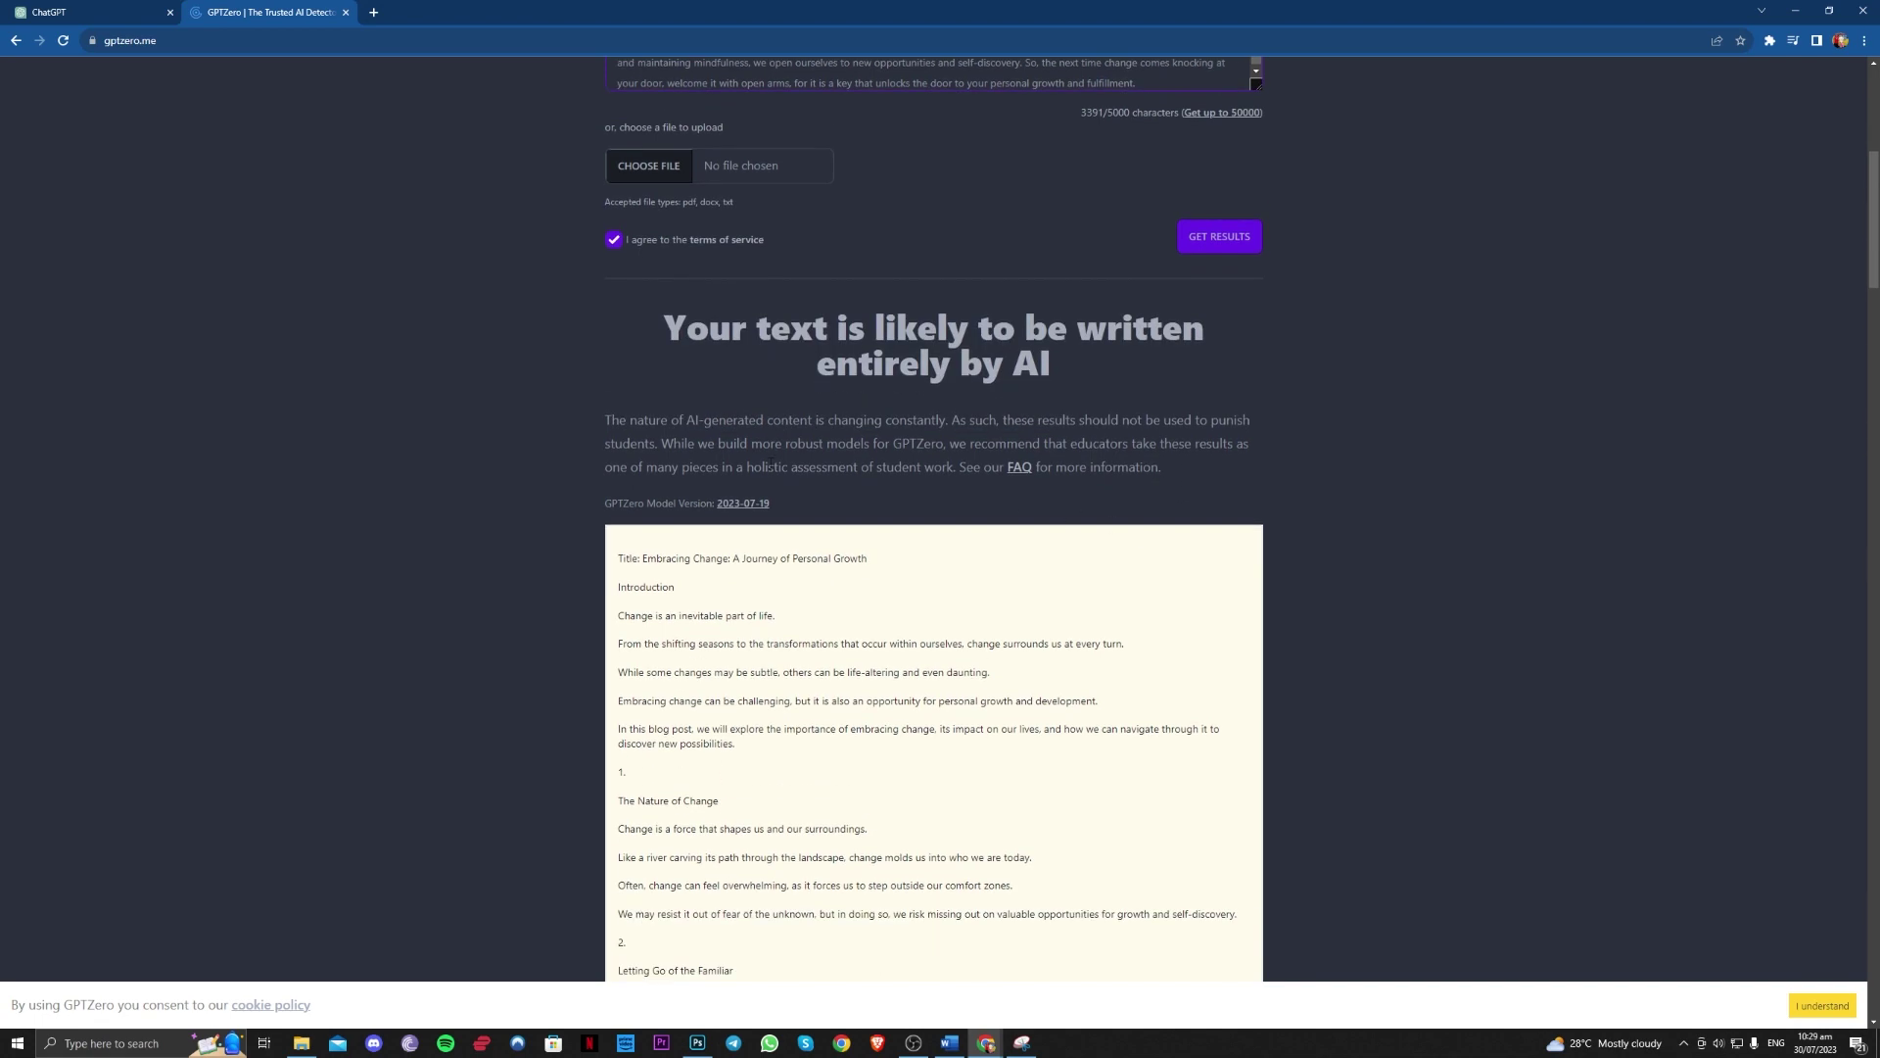
{"action": "scroll", "coordinate": [834, 552], "scroll_direction": "down", "scroll_amount": 7}
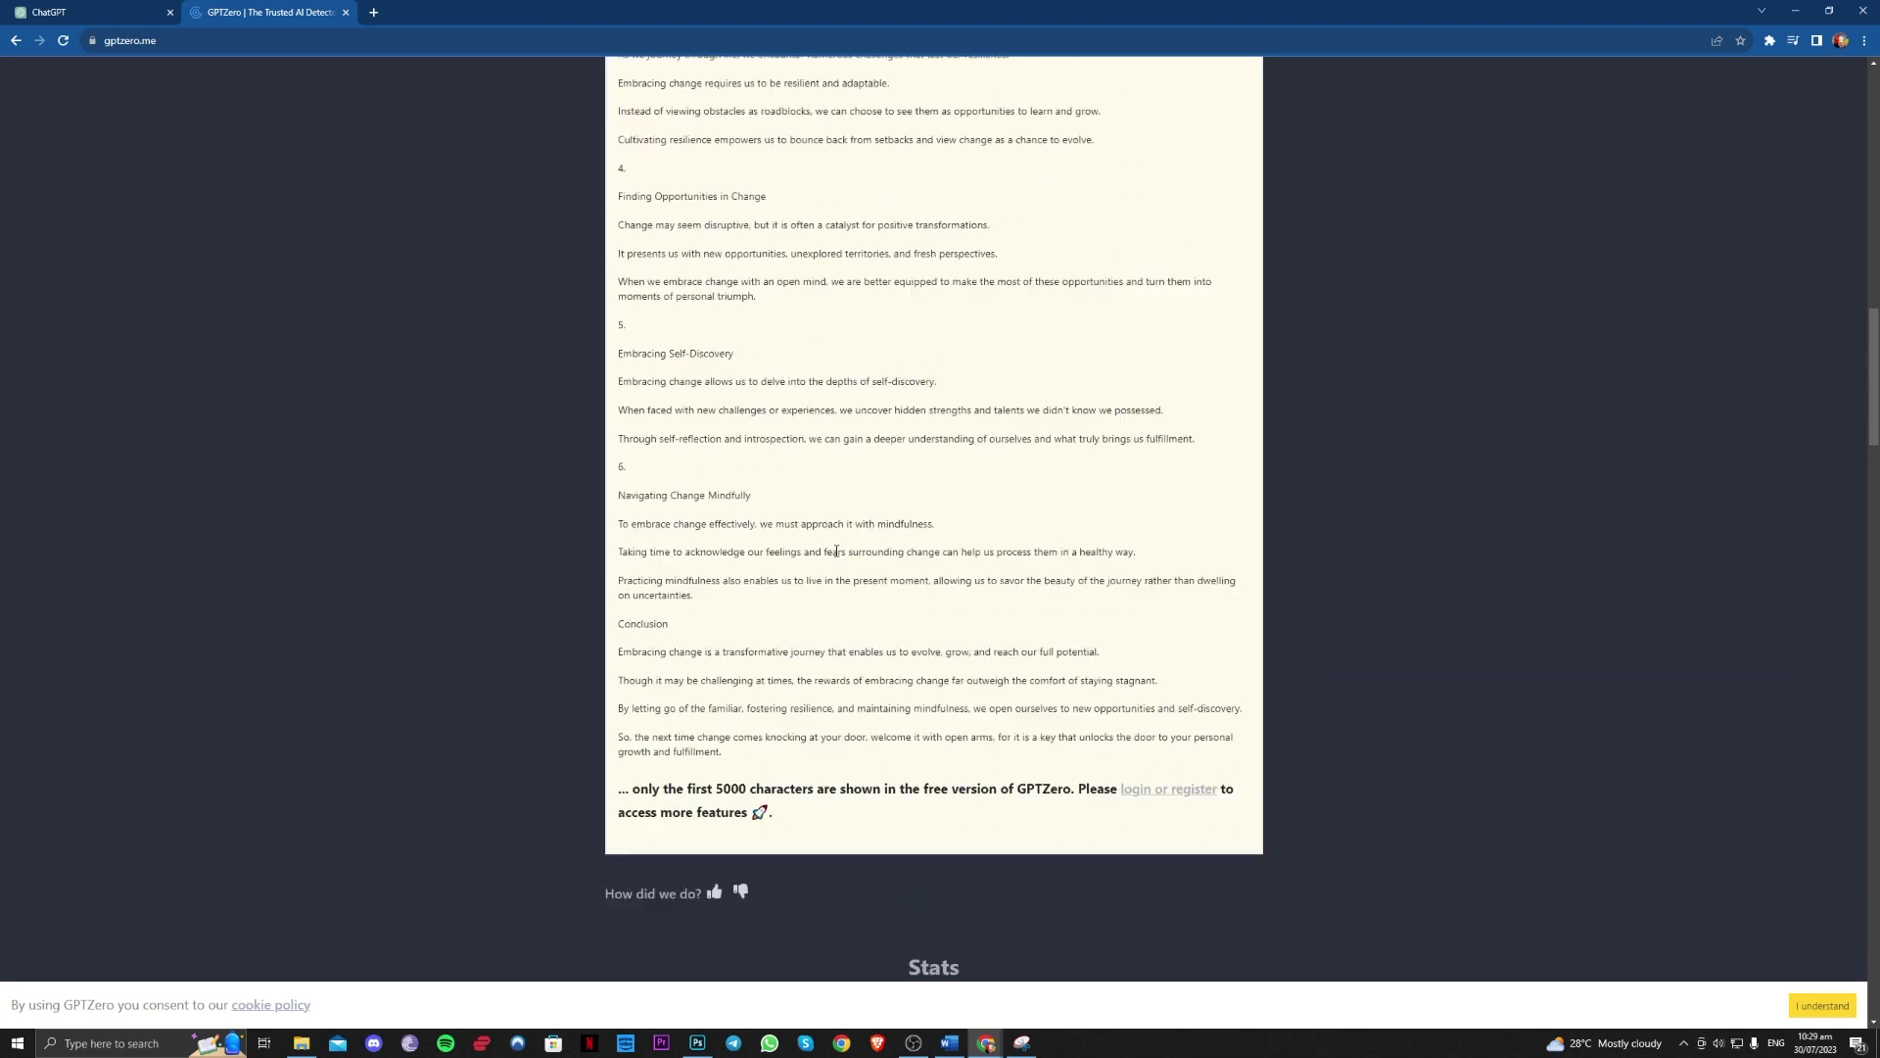
{"action": "scroll", "coordinate": [837, 558], "scroll_direction": "down", "scroll_amount": 2}
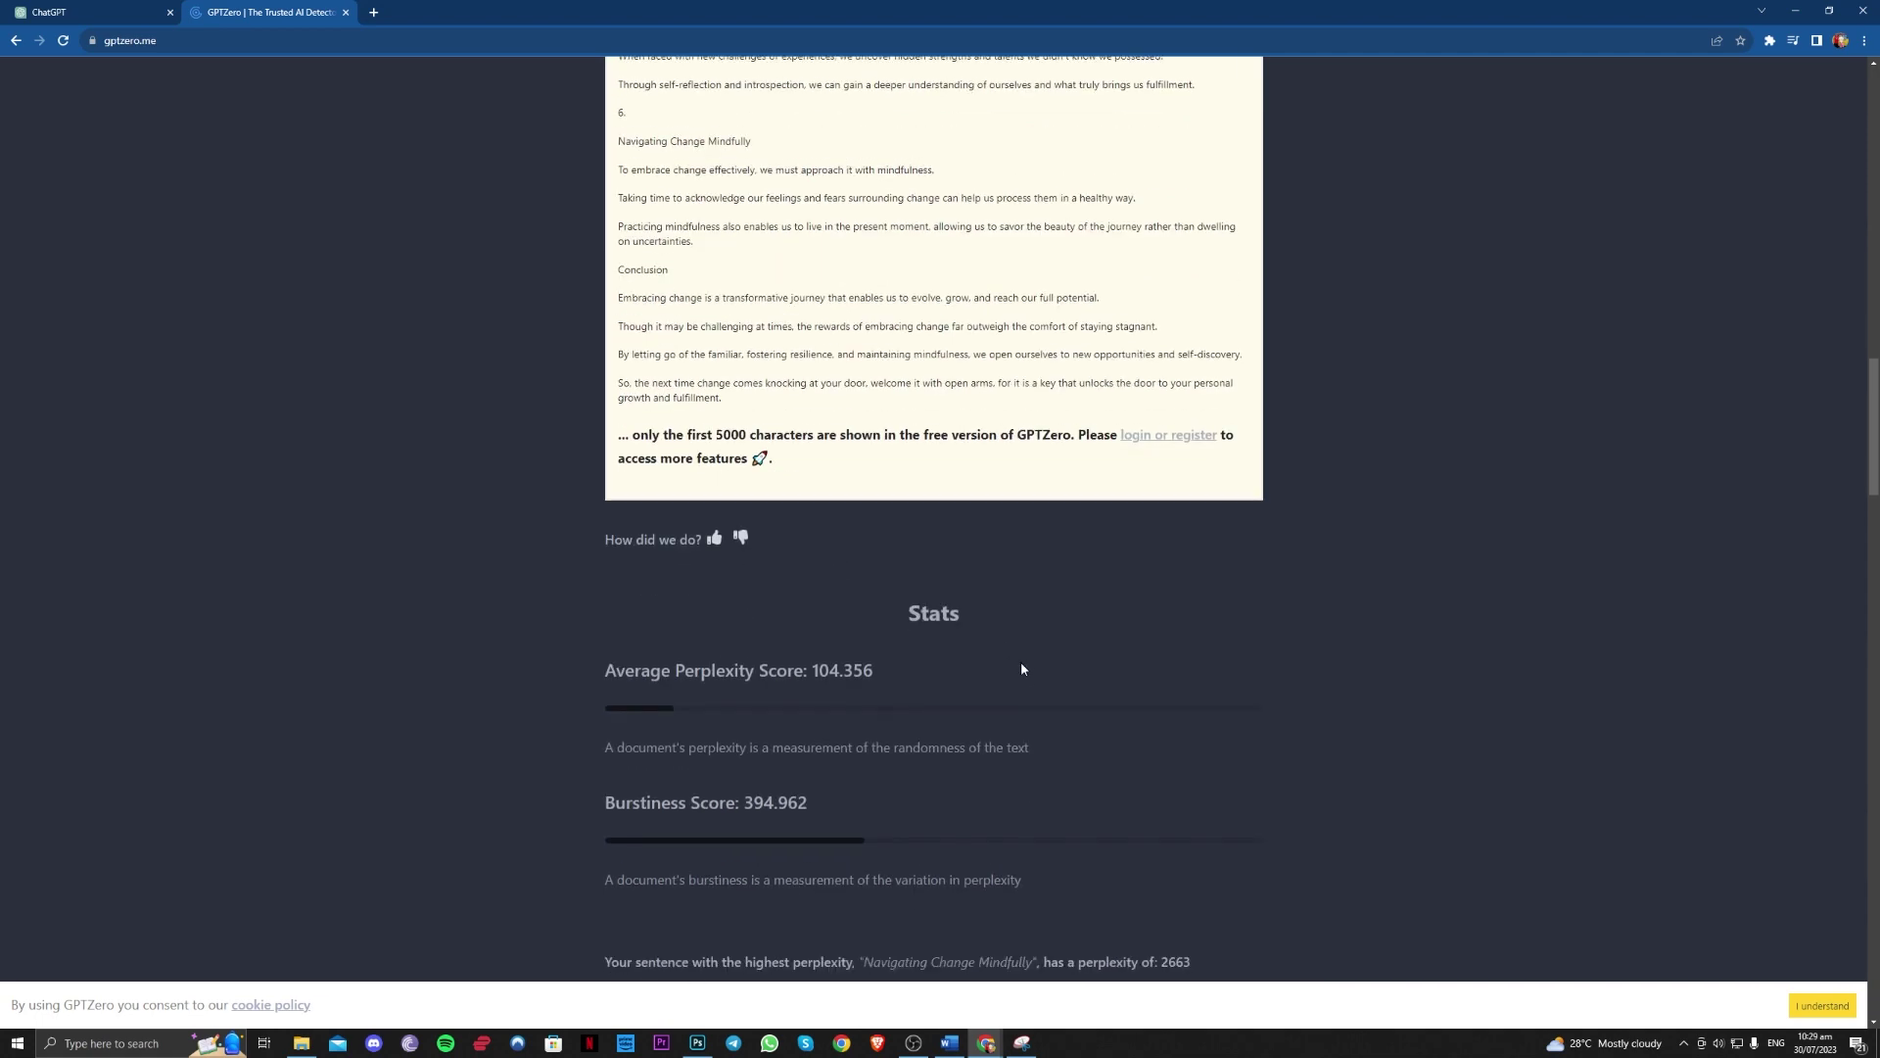
{"action": "scroll", "coordinate": [1022, 669], "scroll_direction": "down", "scroll_amount": 2}
{"action": "left_click_drag", "start_coordinate": [866, 397], "coordinate": [1097, 574]}
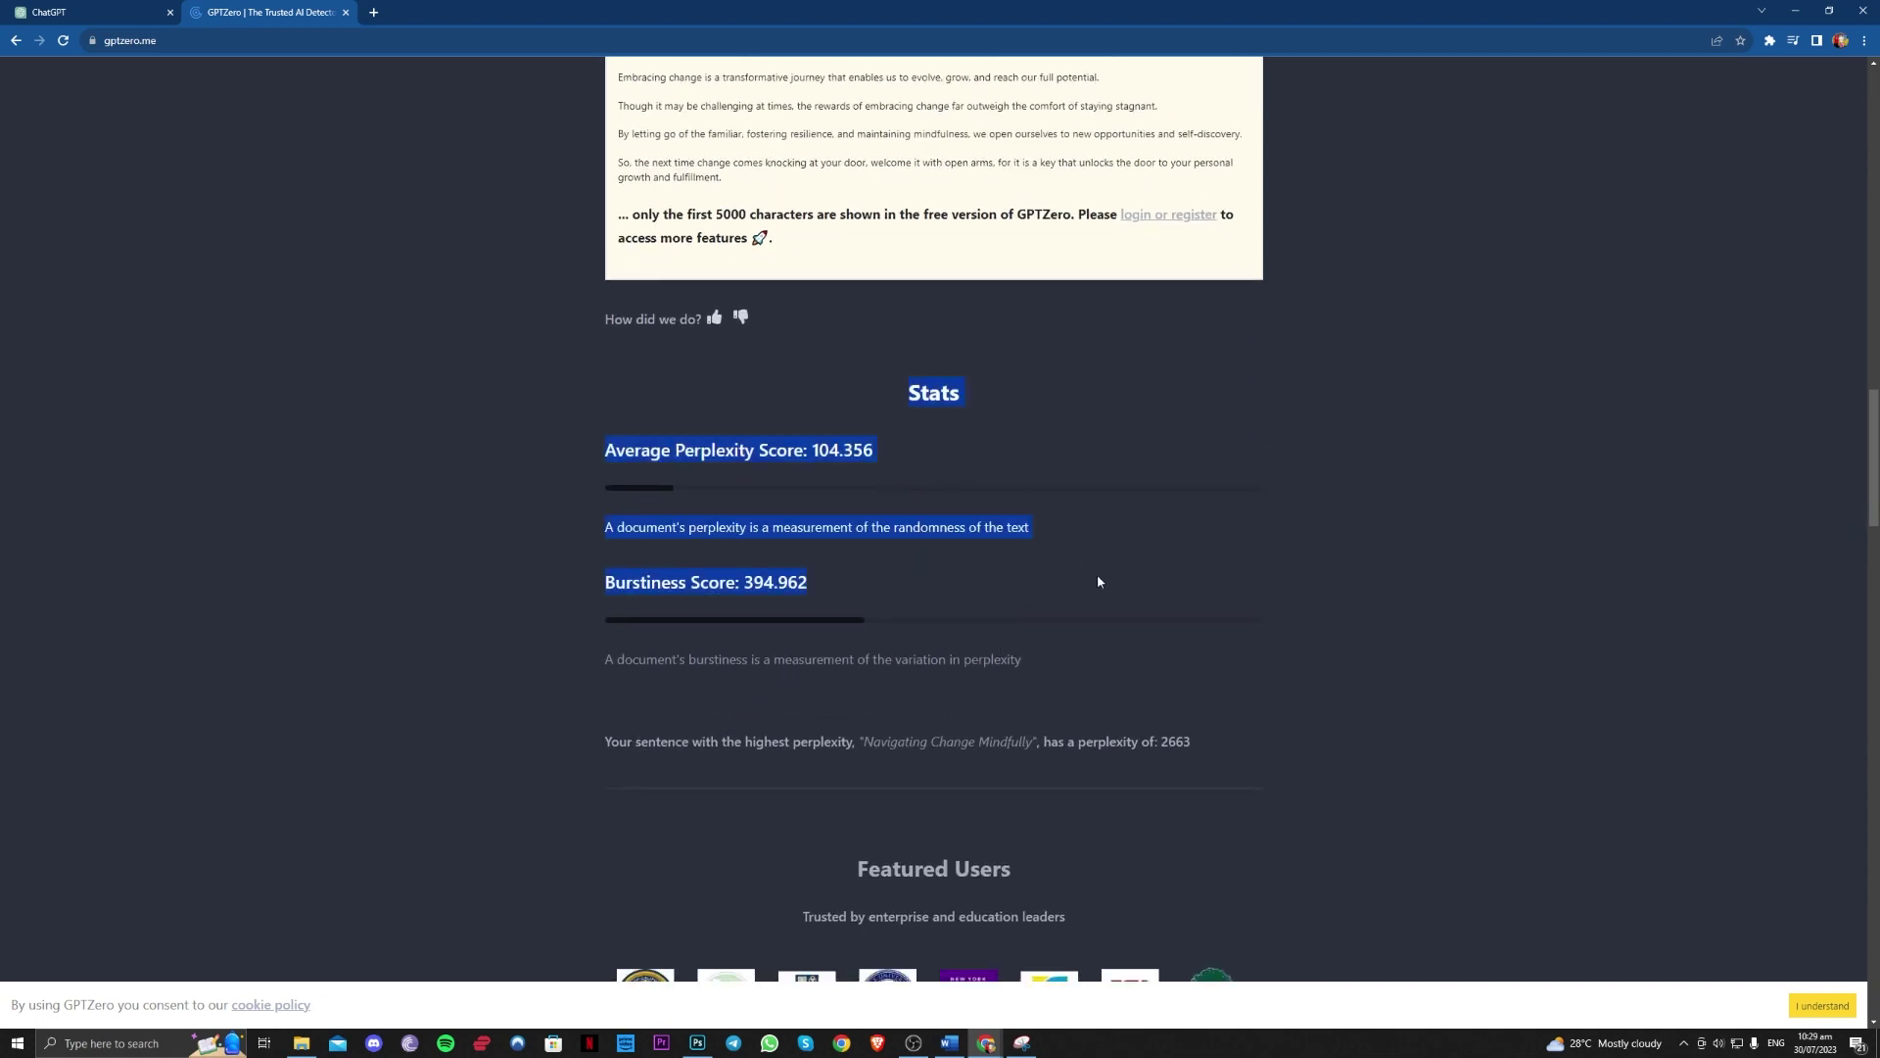
{"action": "scroll", "coordinate": [1175, 627], "scroll_direction": "down", "scroll_amount": 1}
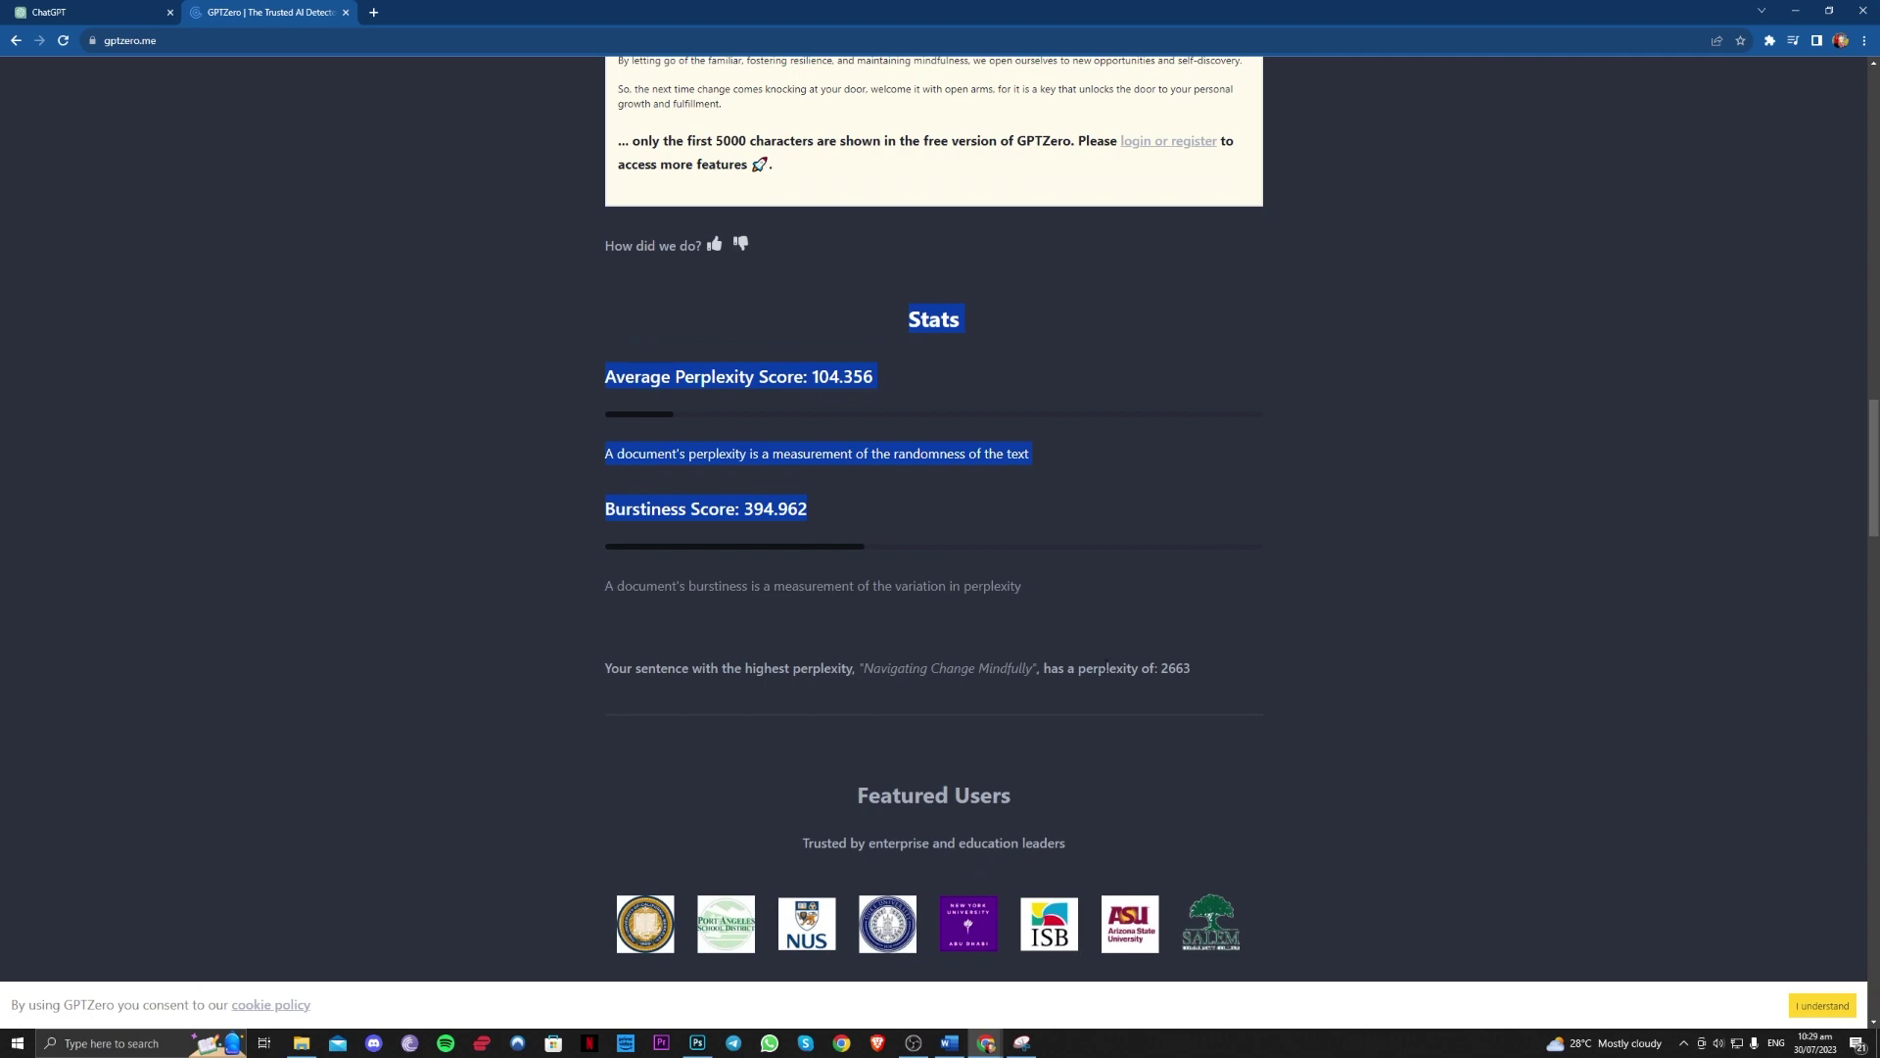
{"action": "scroll", "coordinate": [1427, 696], "scroll_direction": "up", "scroll_amount": 20}
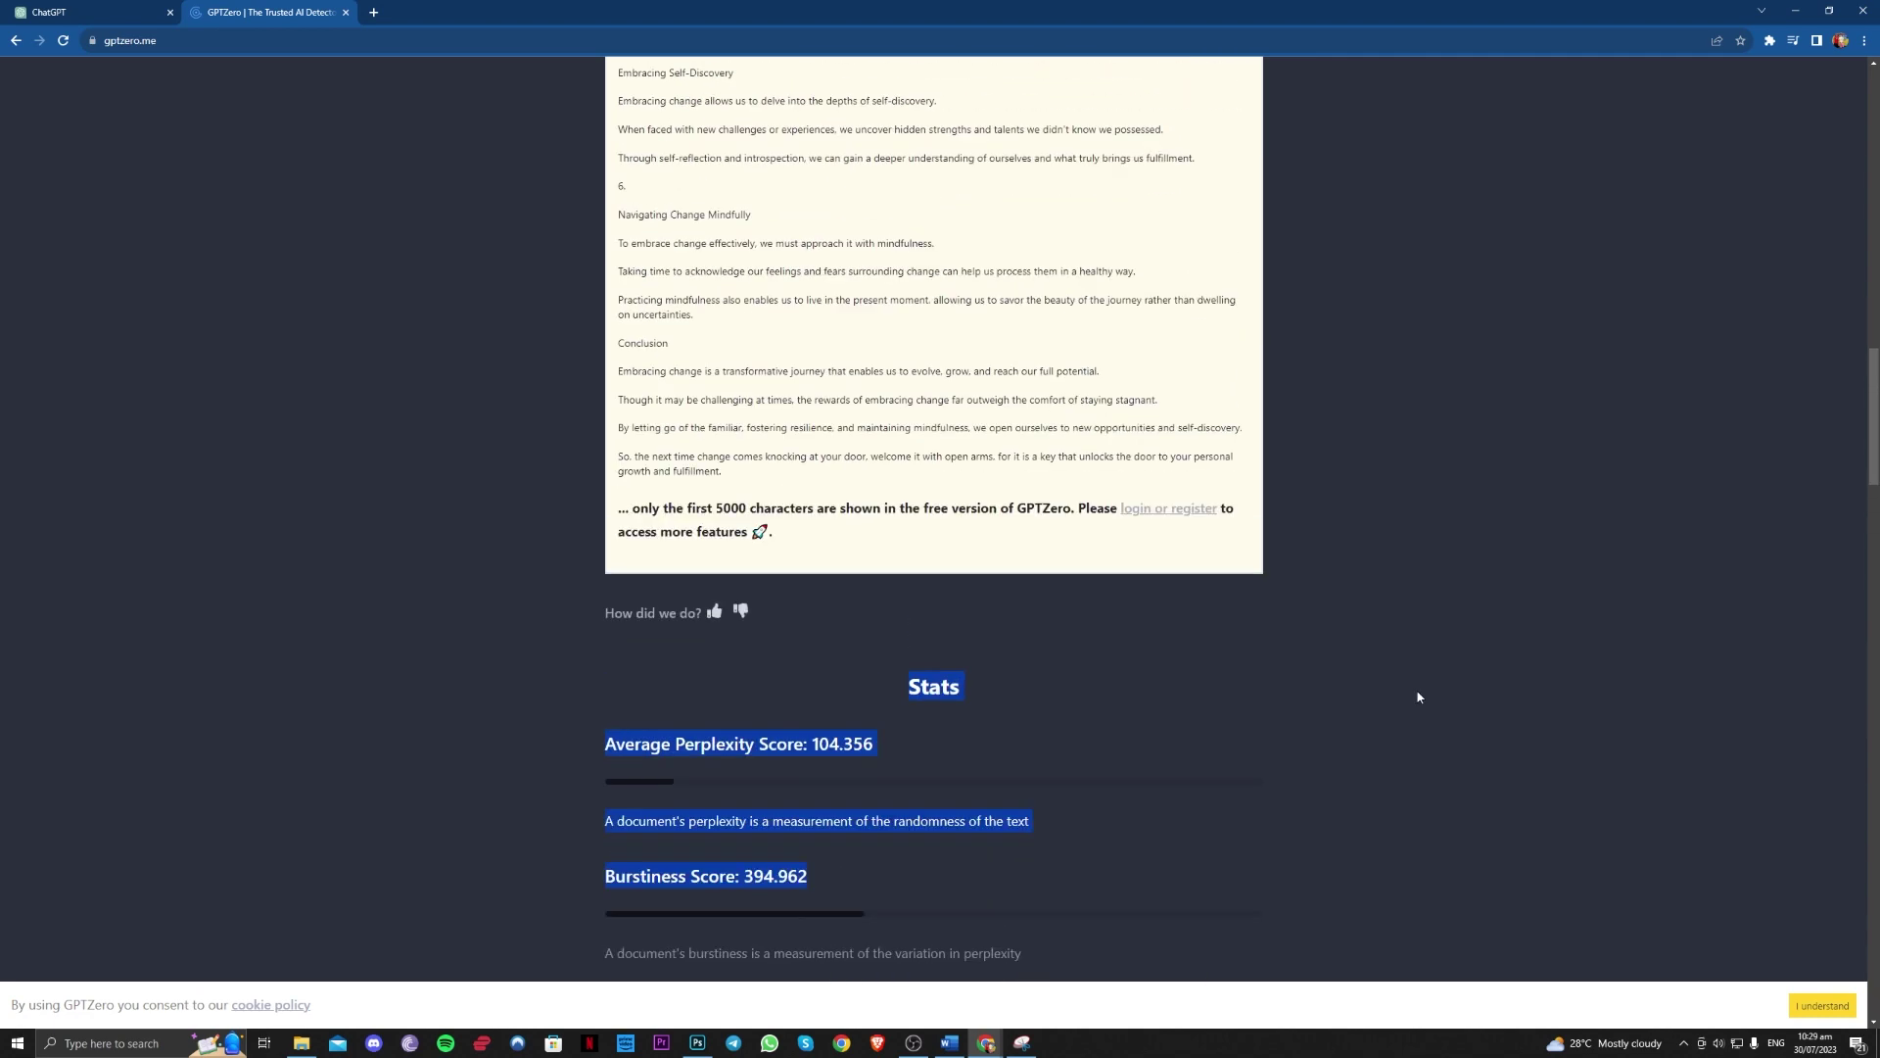
{"action": "scroll", "coordinate": [1448, 723], "scroll_direction": "up", "scroll_amount": 5}
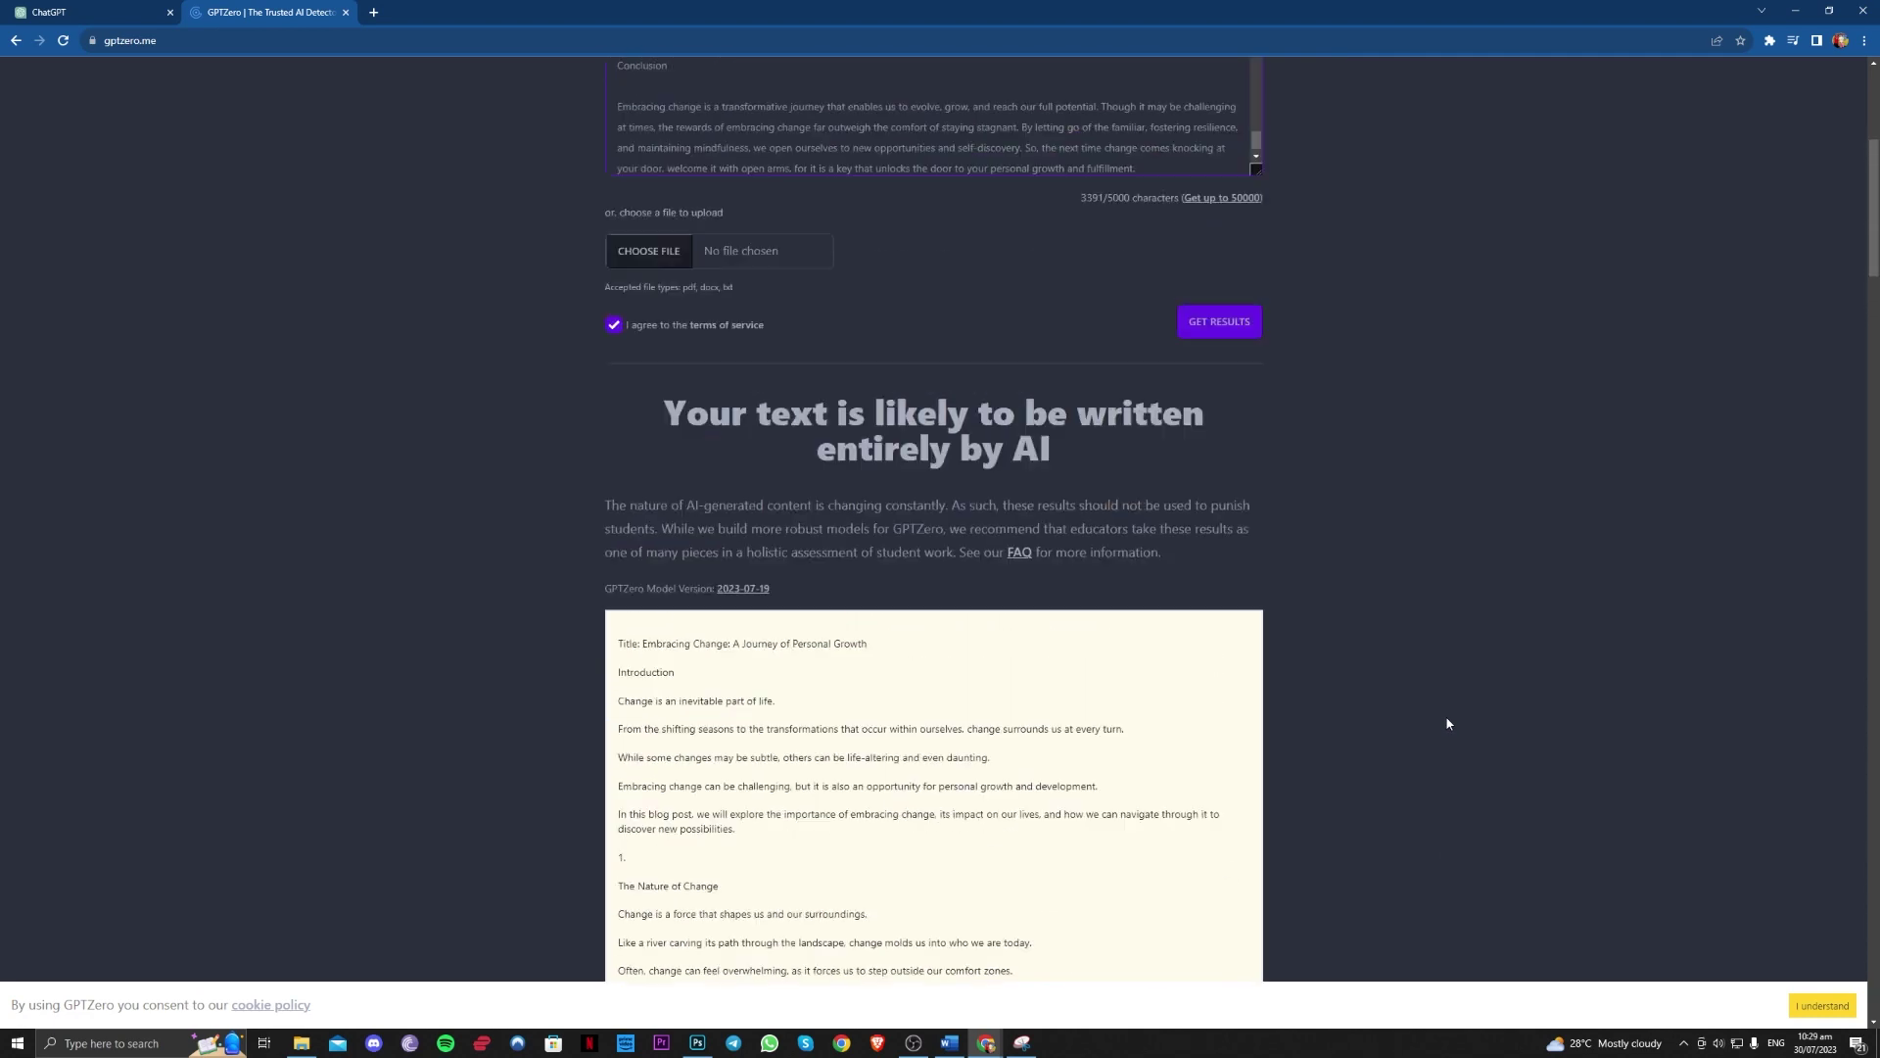
Step: Return to the ChatGPT conversation, dismiss the Internet Download Manager warning and send the follow-up "change the tone that is not typical to ai"
{"action": "left_click", "coordinate": [98, 10]}
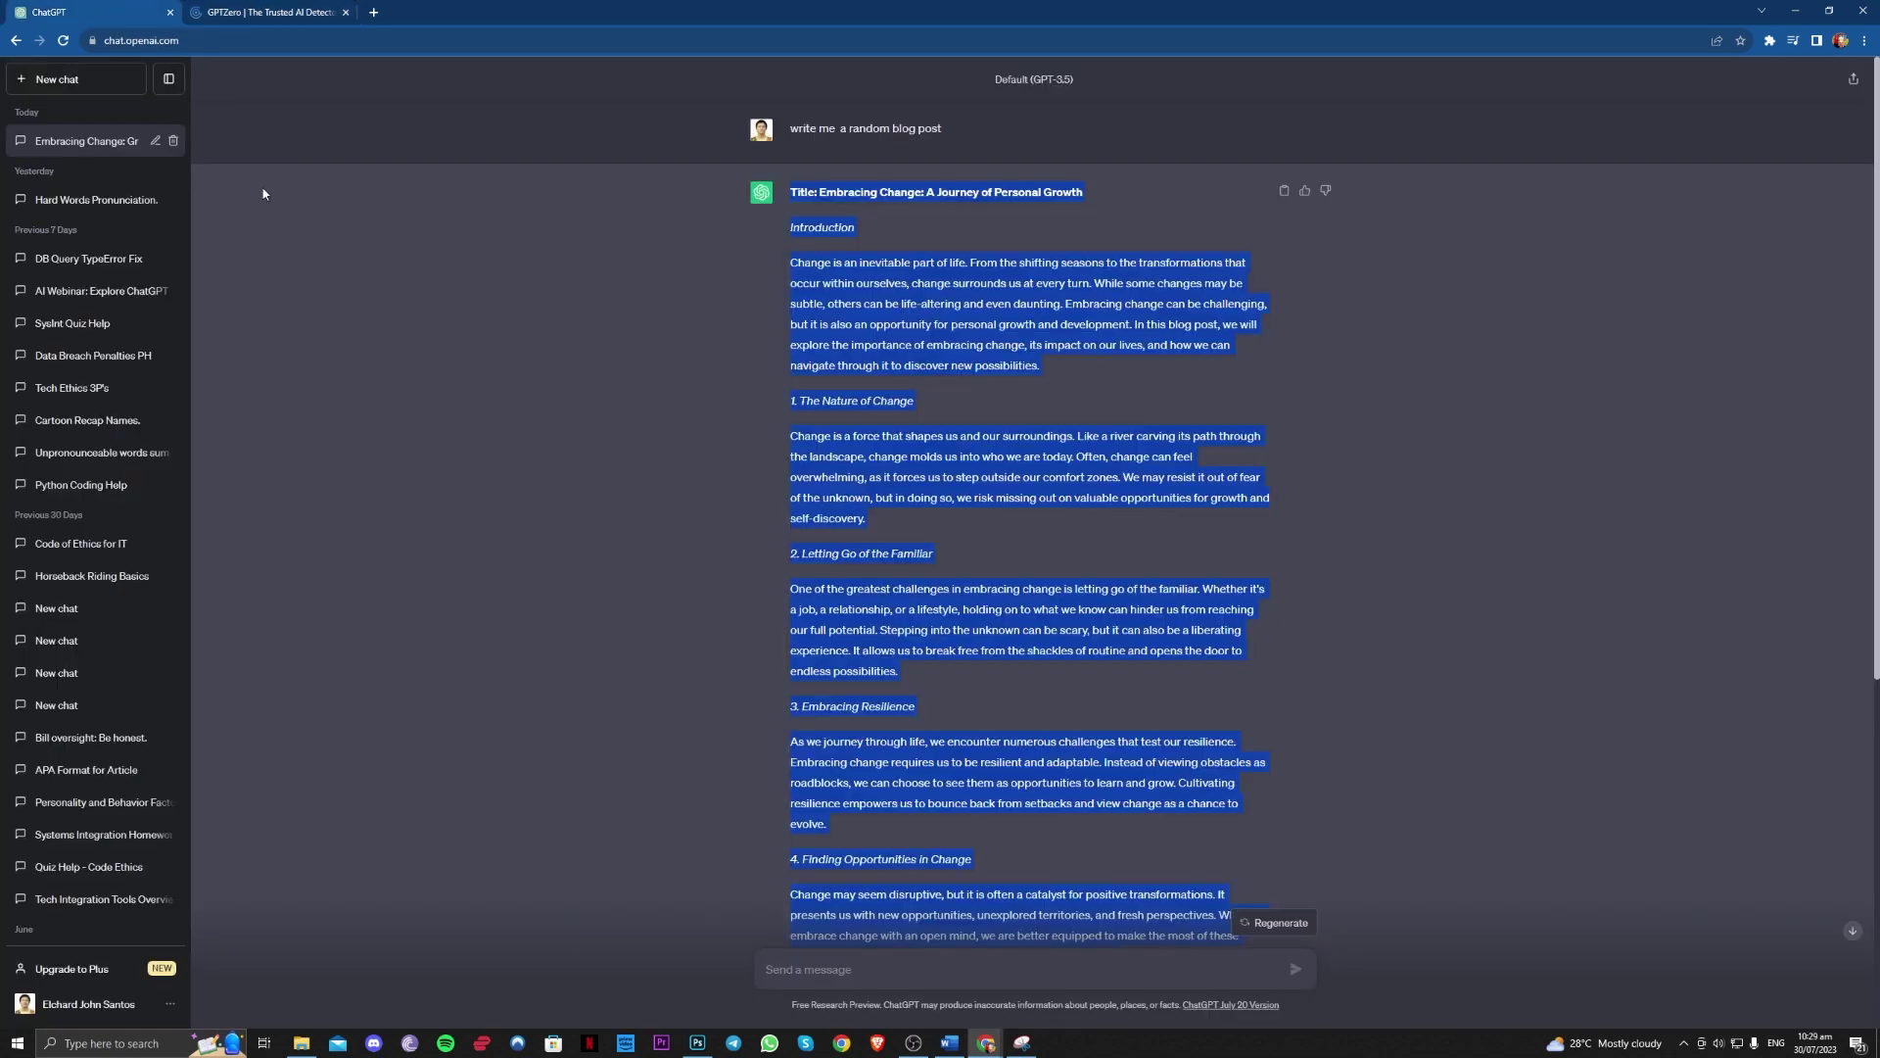
{"action": "scroll", "coordinate": [957, 865], "scroll_direction": "down", "scroll_amount": 5}
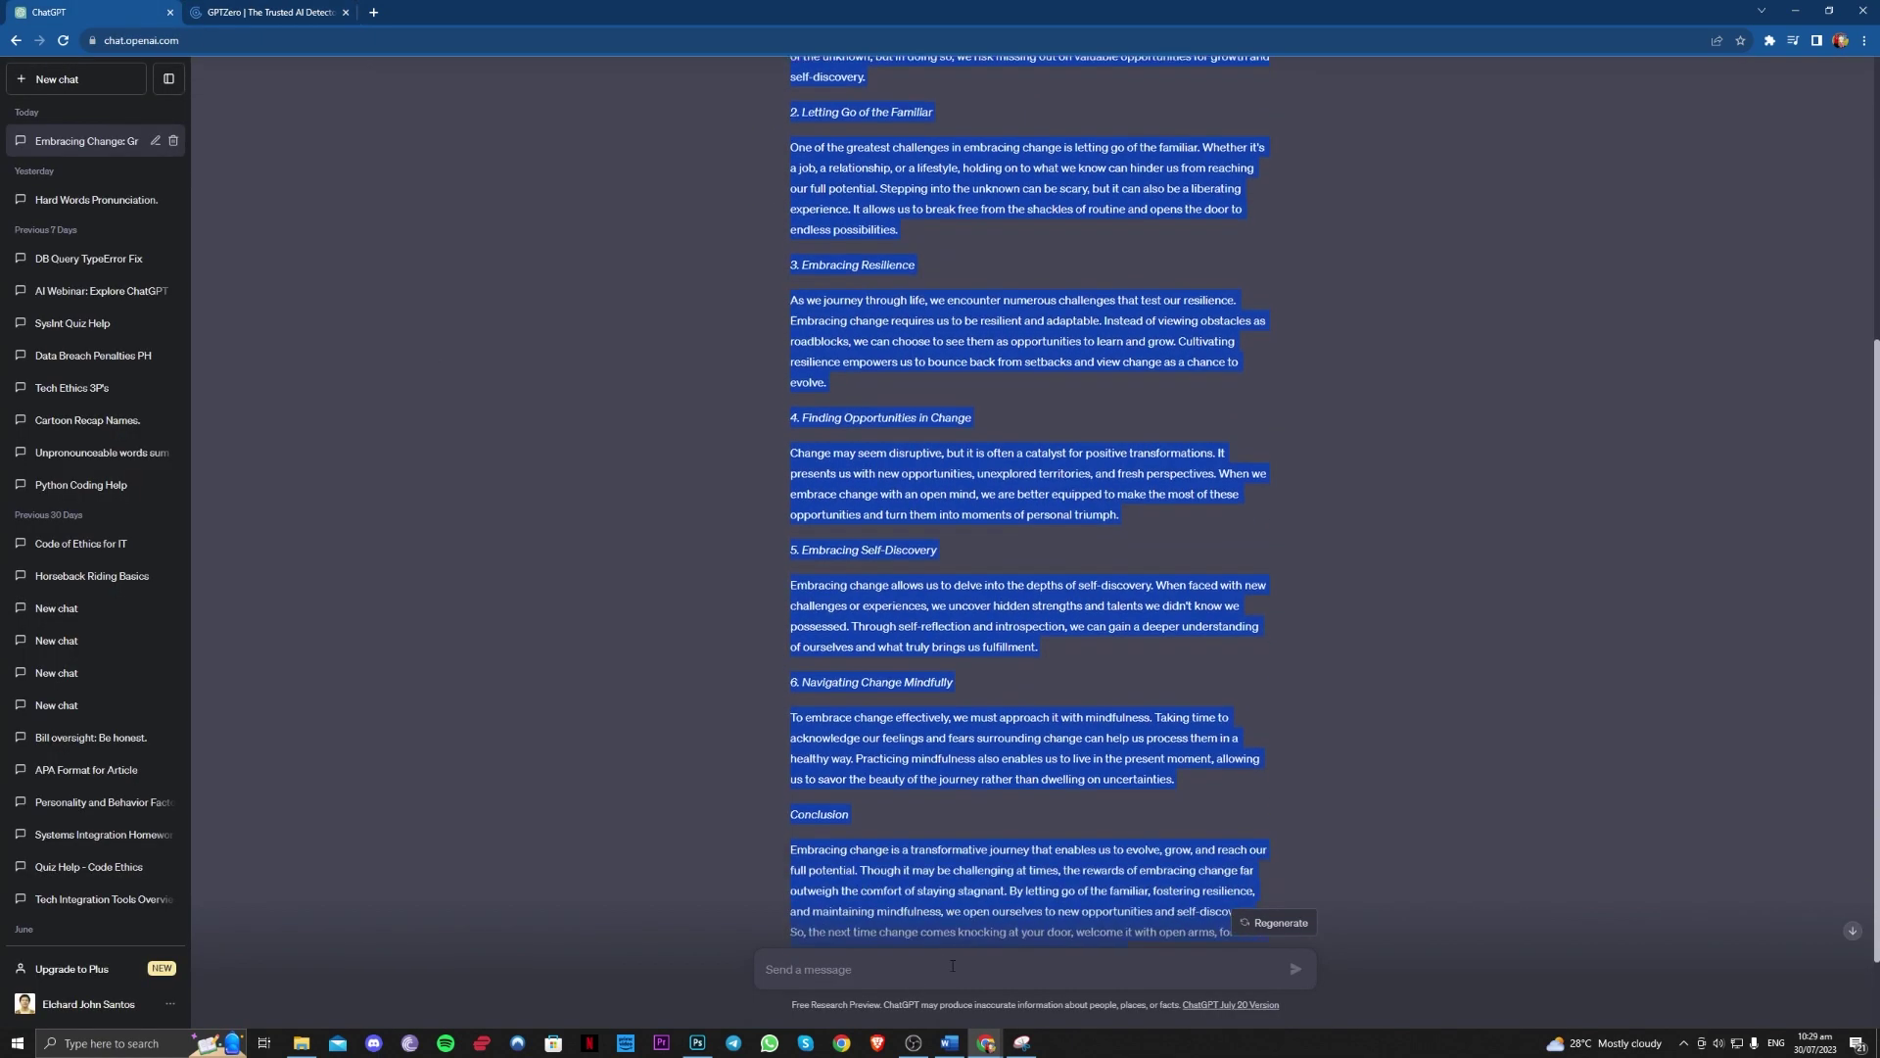
{"action": "left_click", "coordinate": [948, 942]}
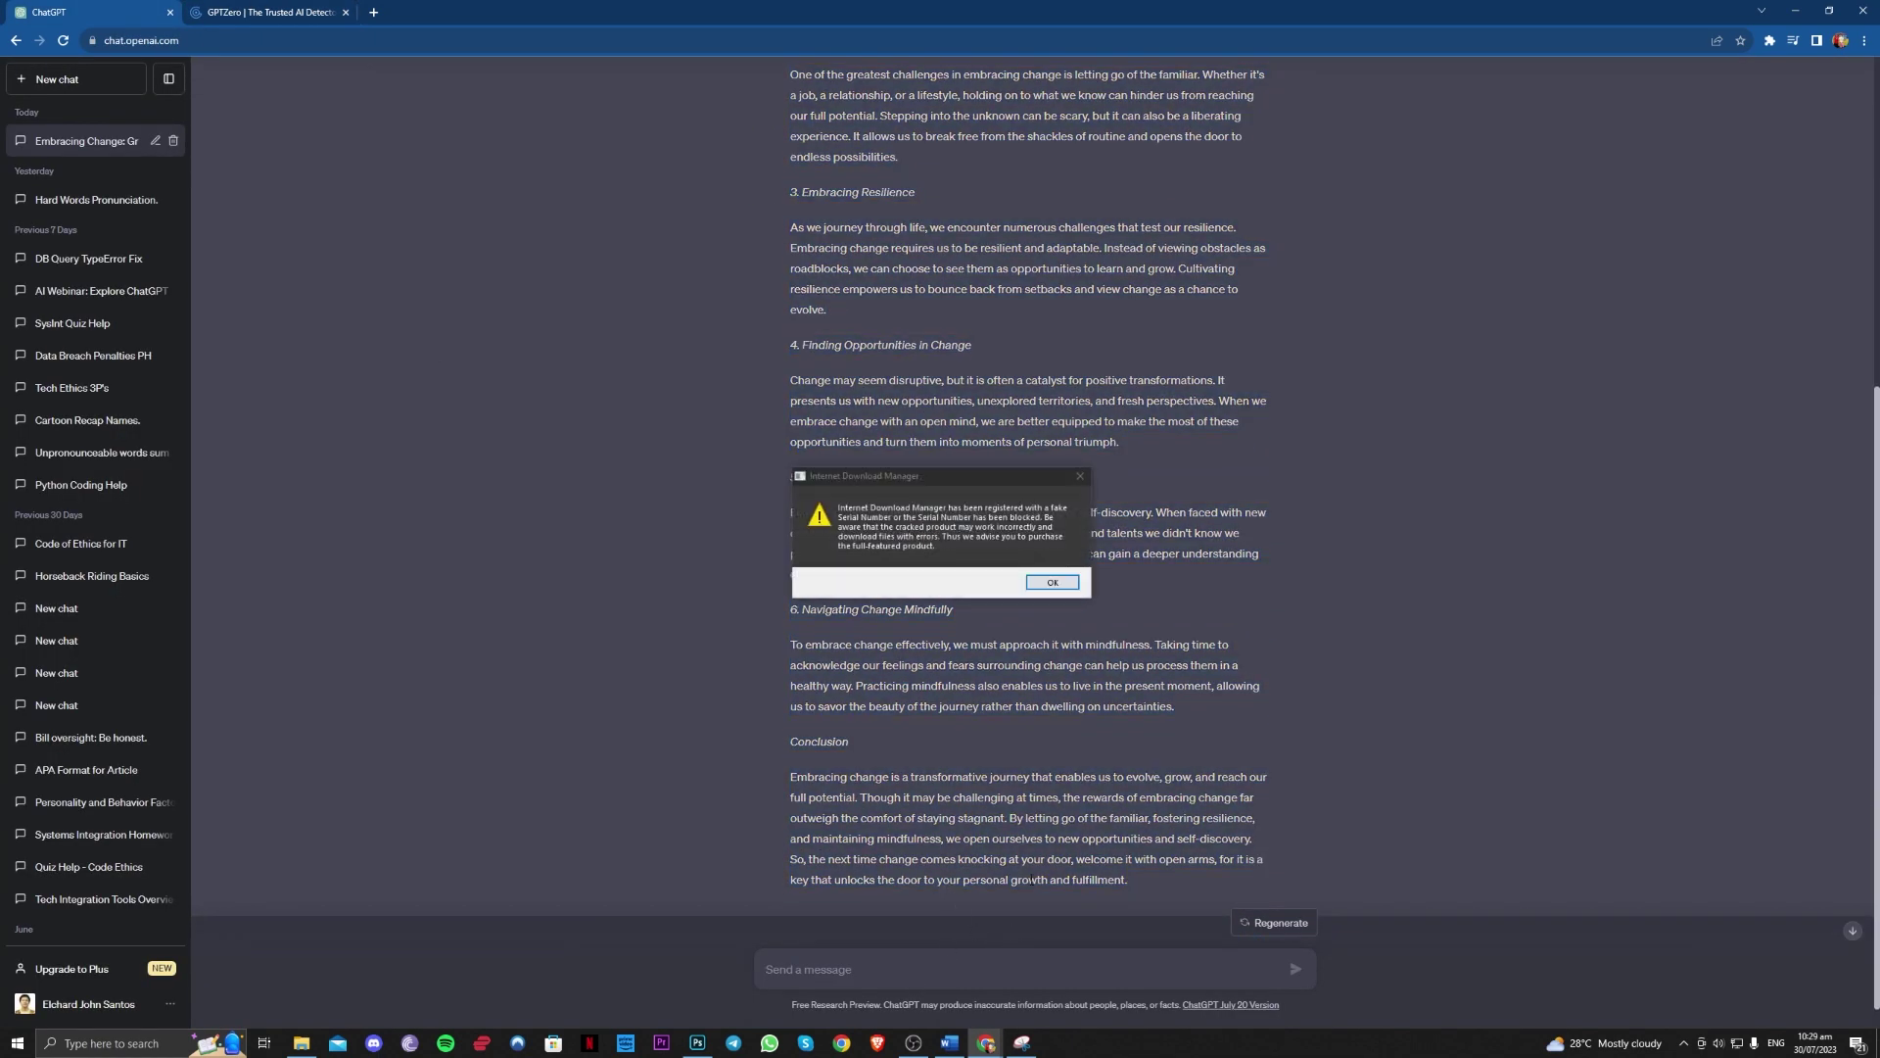
{"action": "left_click", "coordinate": [1080, 476]}
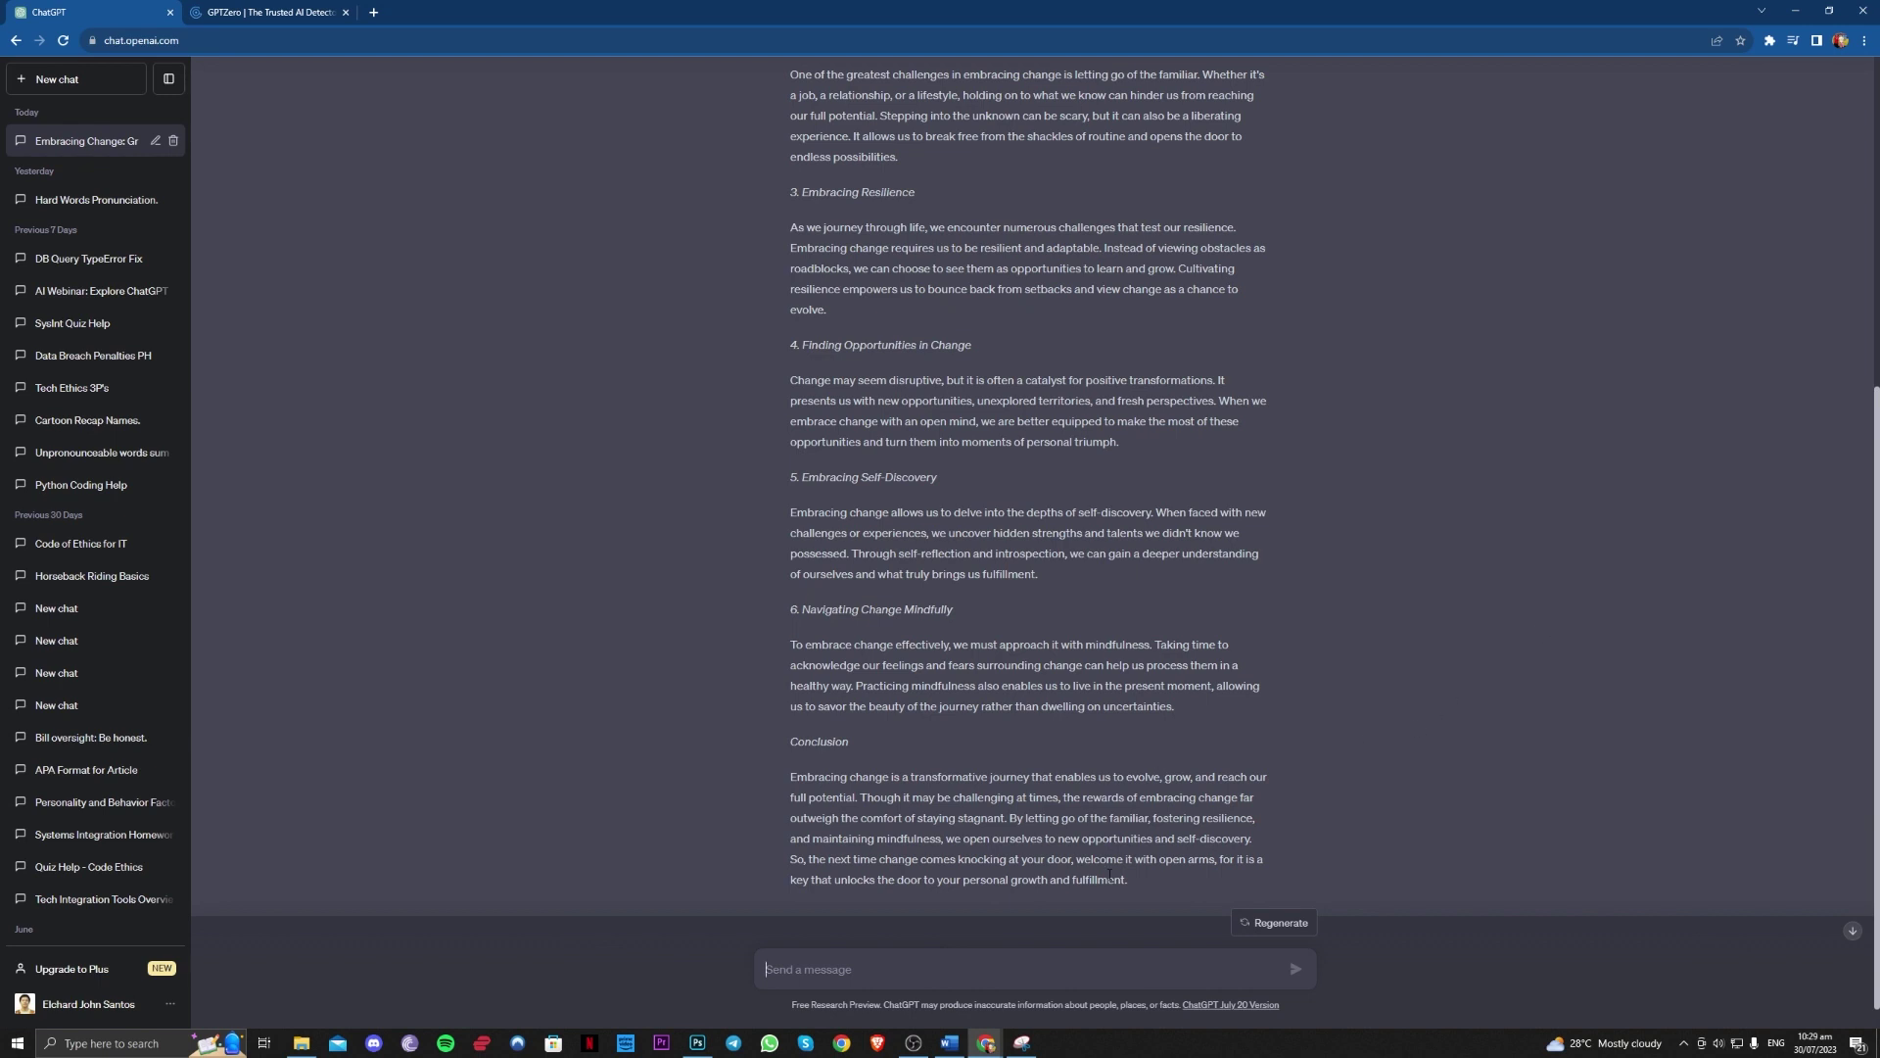
{"action": "type", "text": "change the tonal stu"}
{"action": "key", "text": "Return"}
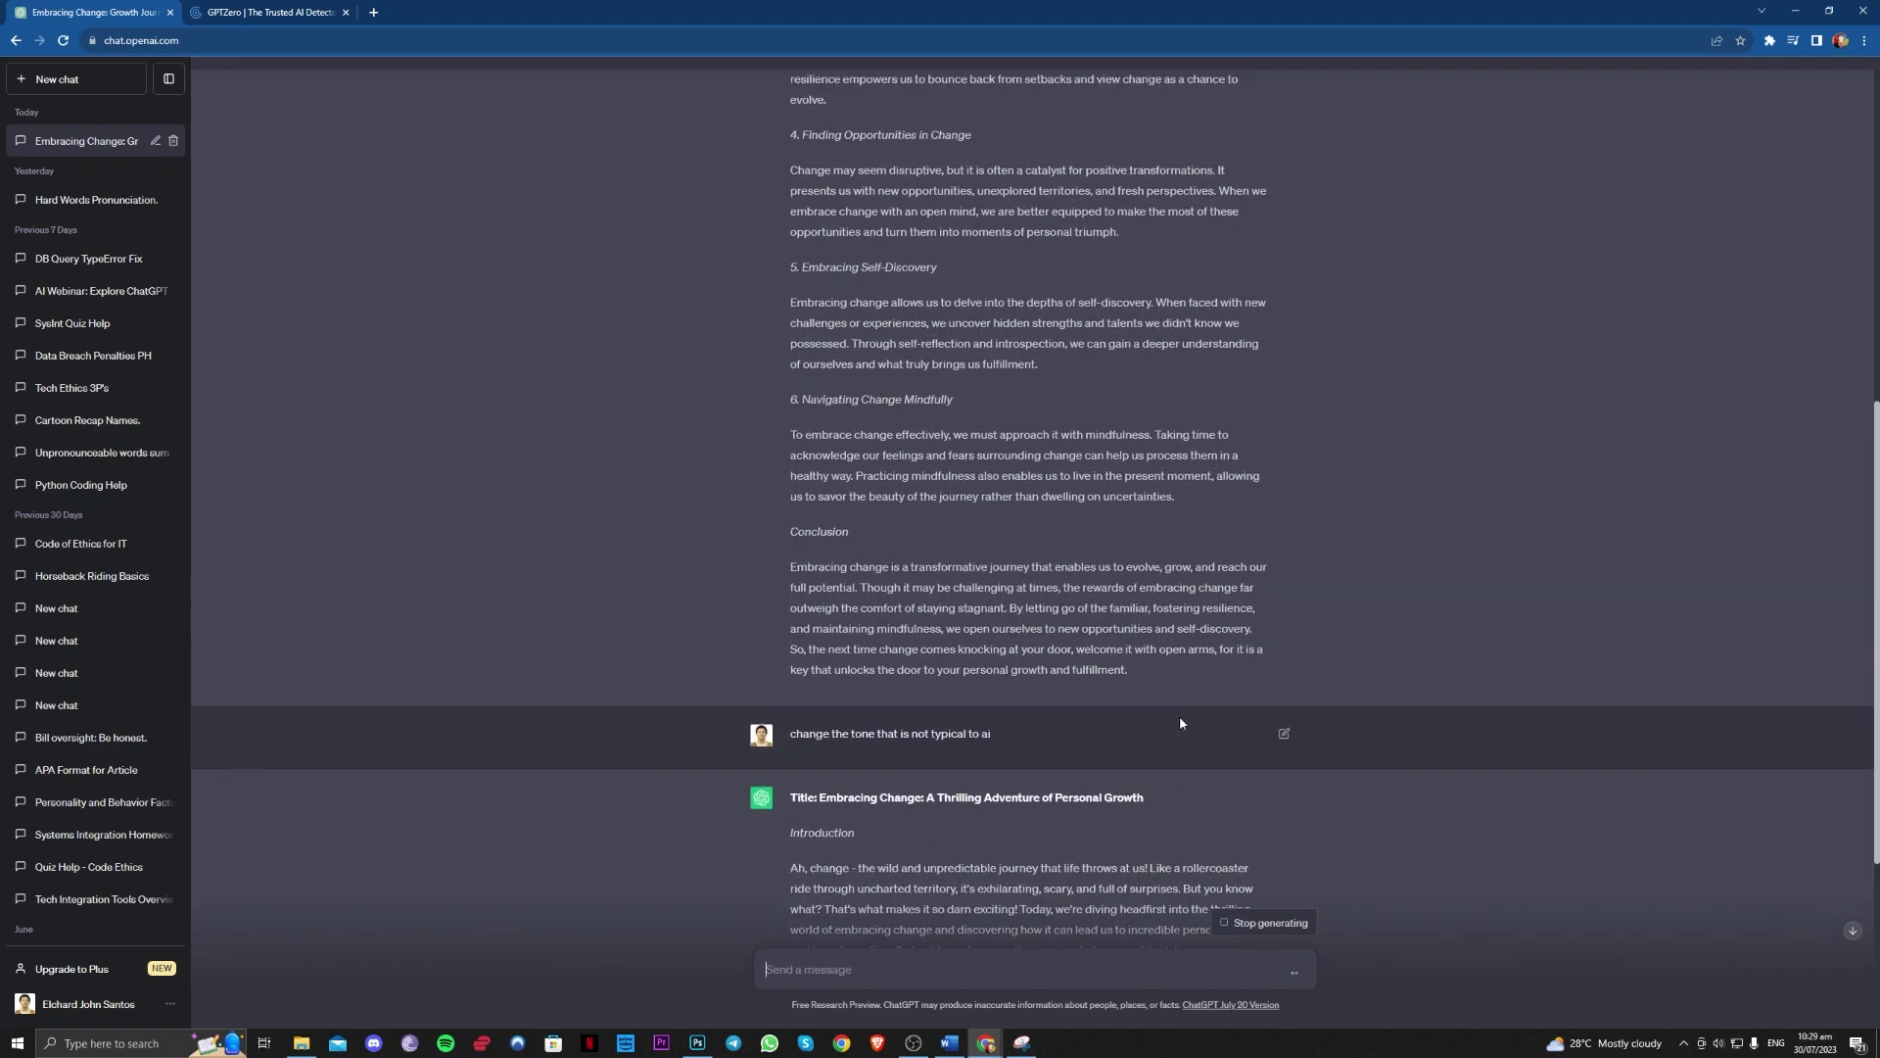
Step: Copy the entire rewritten blog post and run it through GPTZero in place of the original text
{"action": "scroll", "coordinate": [1182, 721], "scroll_direction": "down", "scroll_amount": 10}
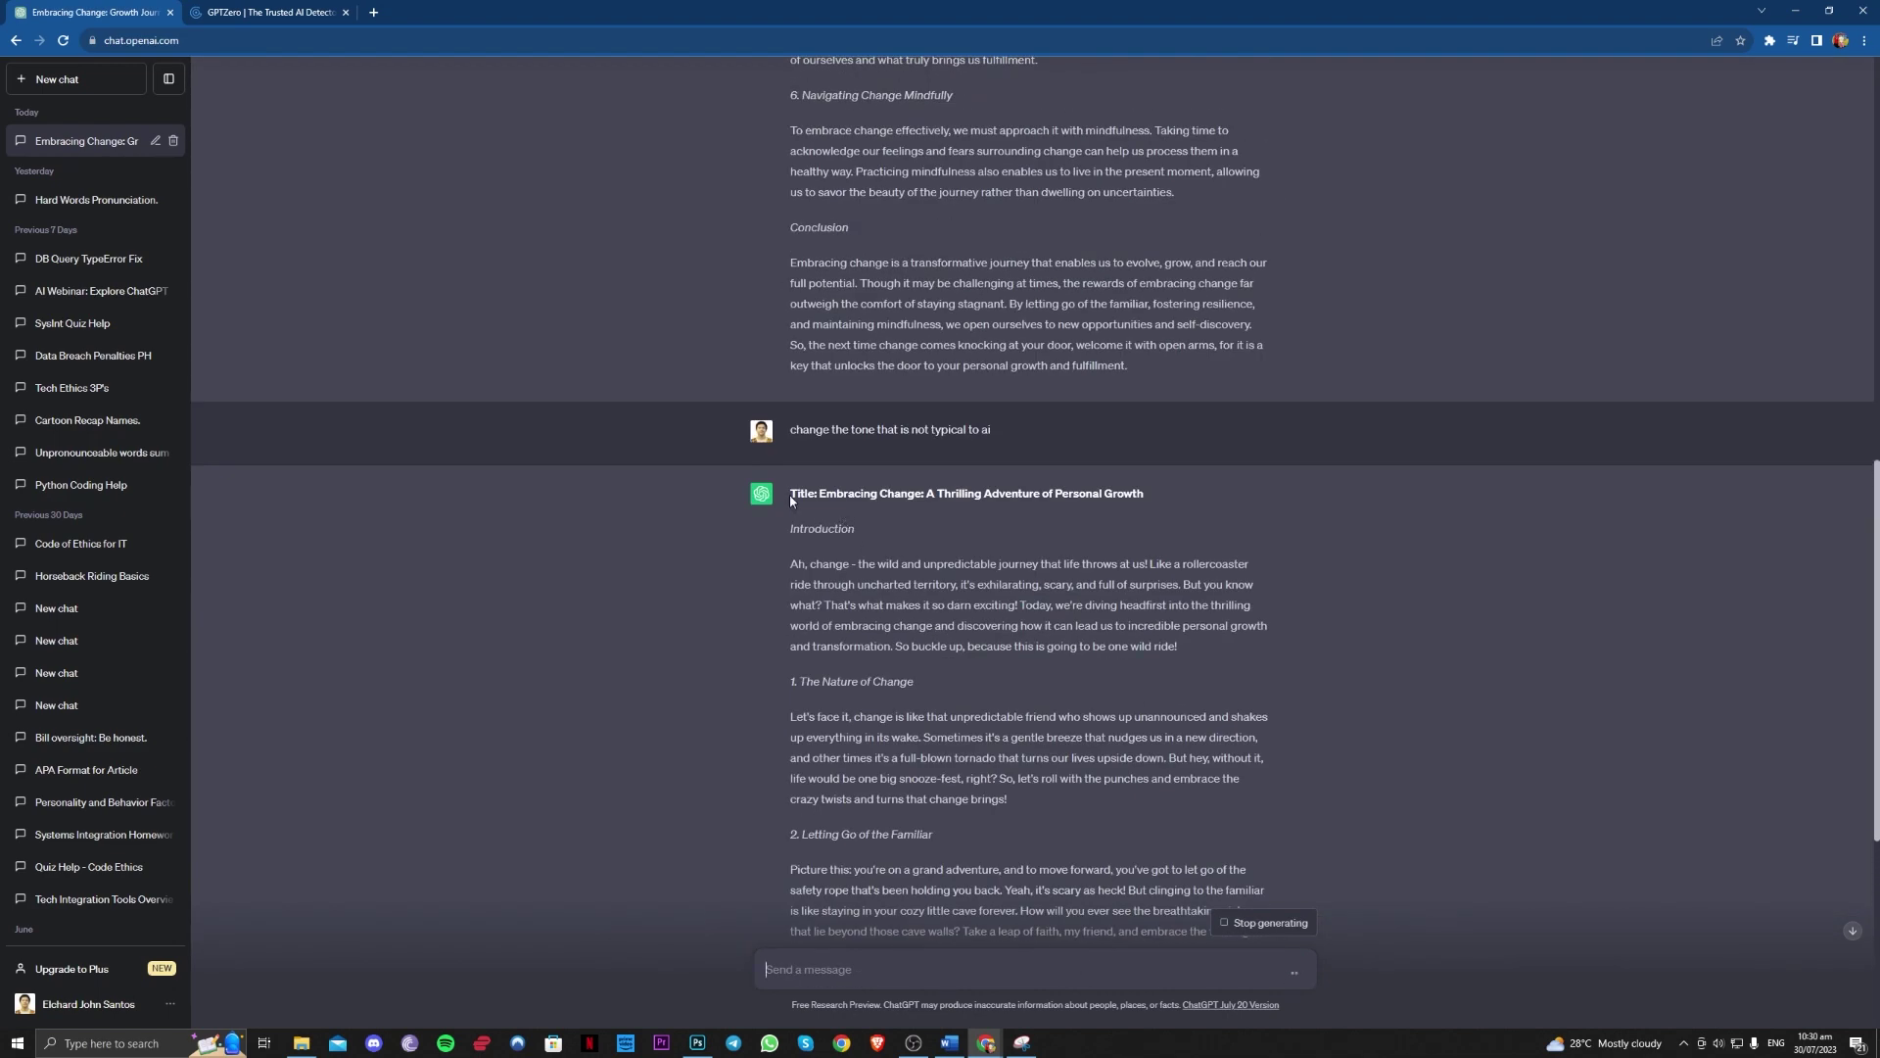
{"action": "left_click_drag", "start_coordinate": [792, 500], "coordinate": [1077, 847]}
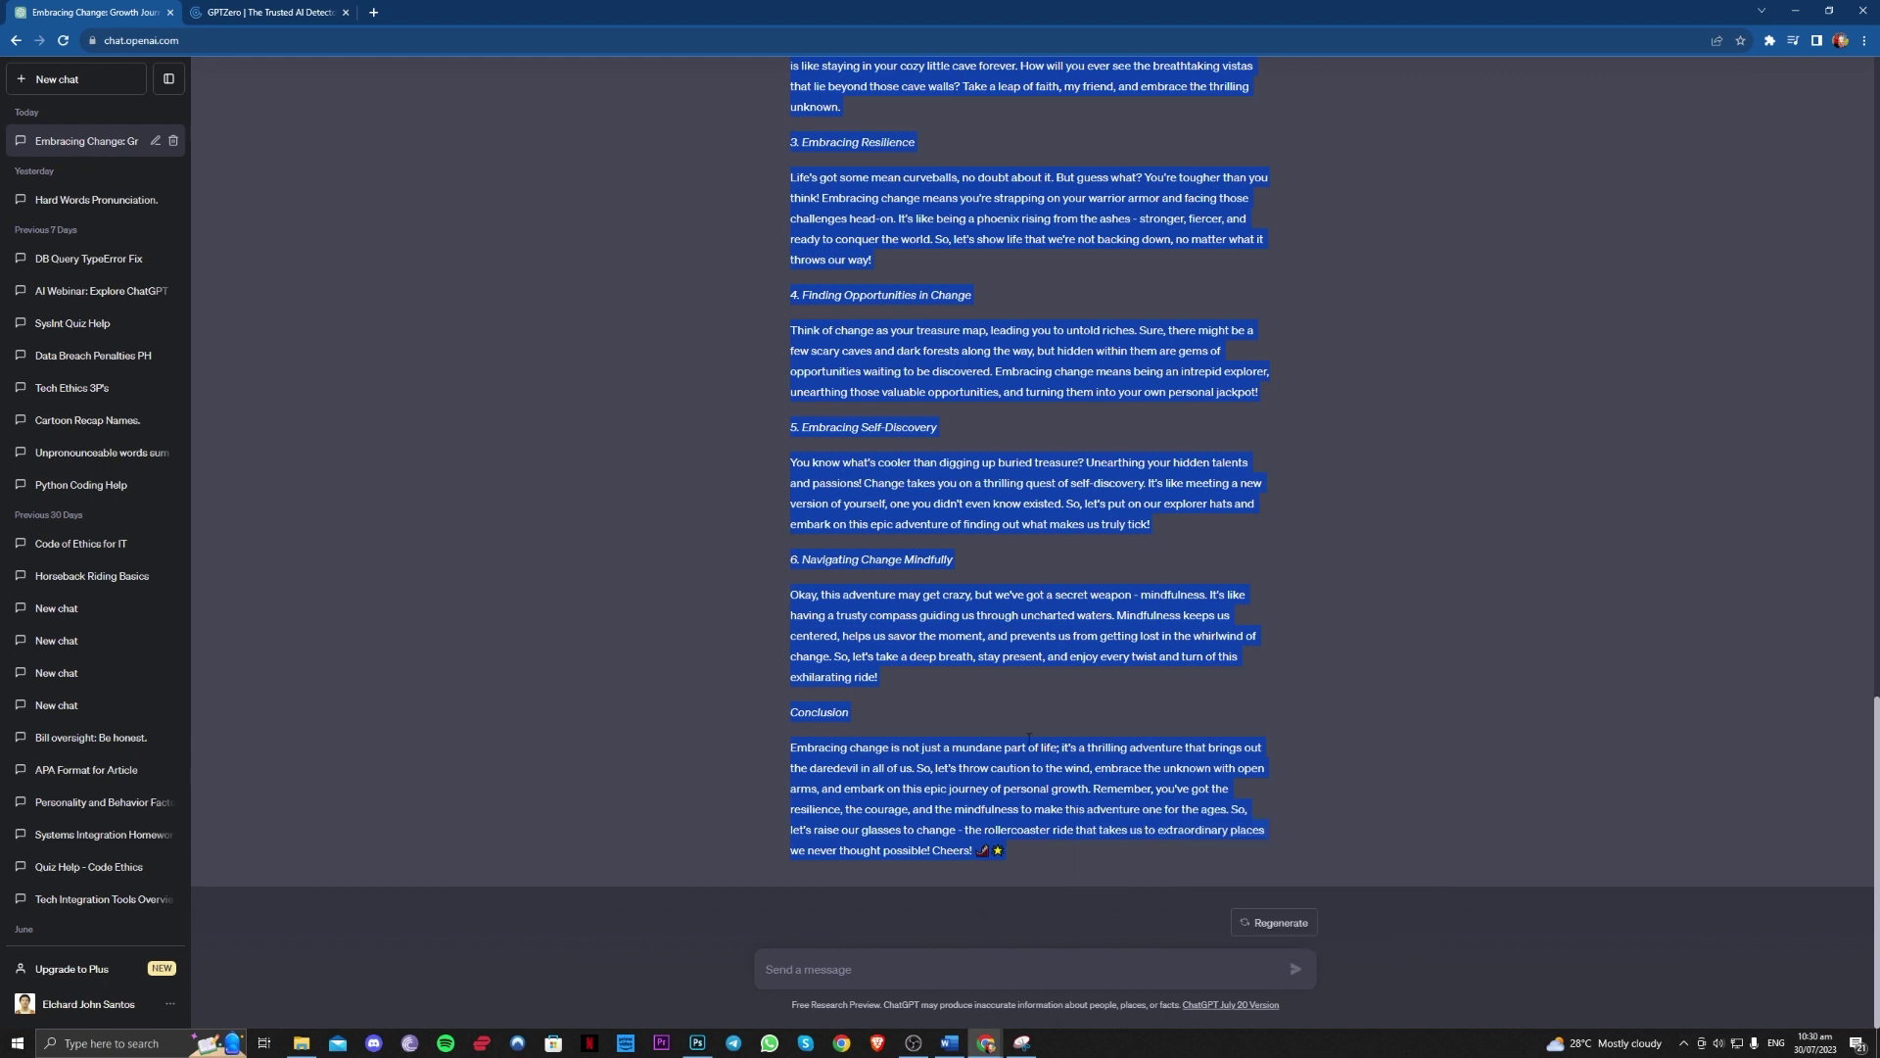
{"action": "key", "text": "ctrl+Tab"}
{"action": "key", "text": "ctrl+a"}
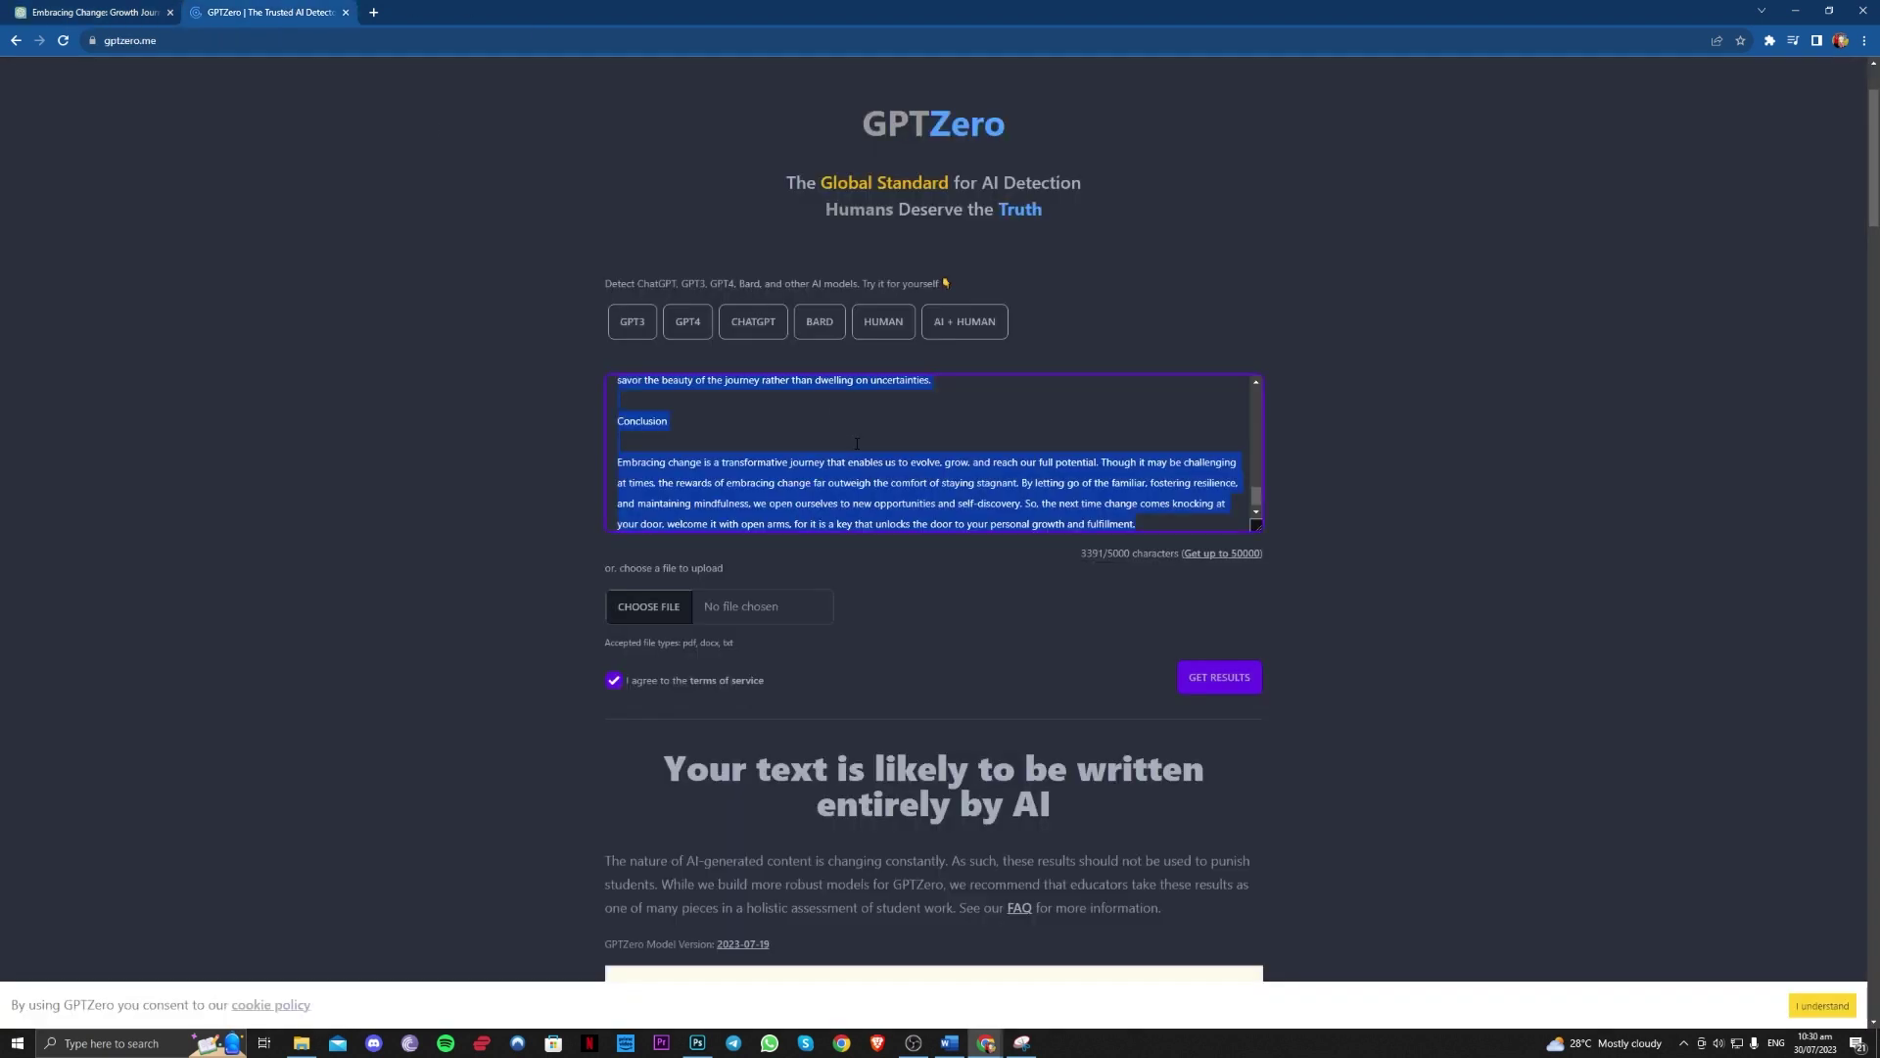
{"action": "key", "text": "ctrl+v"}
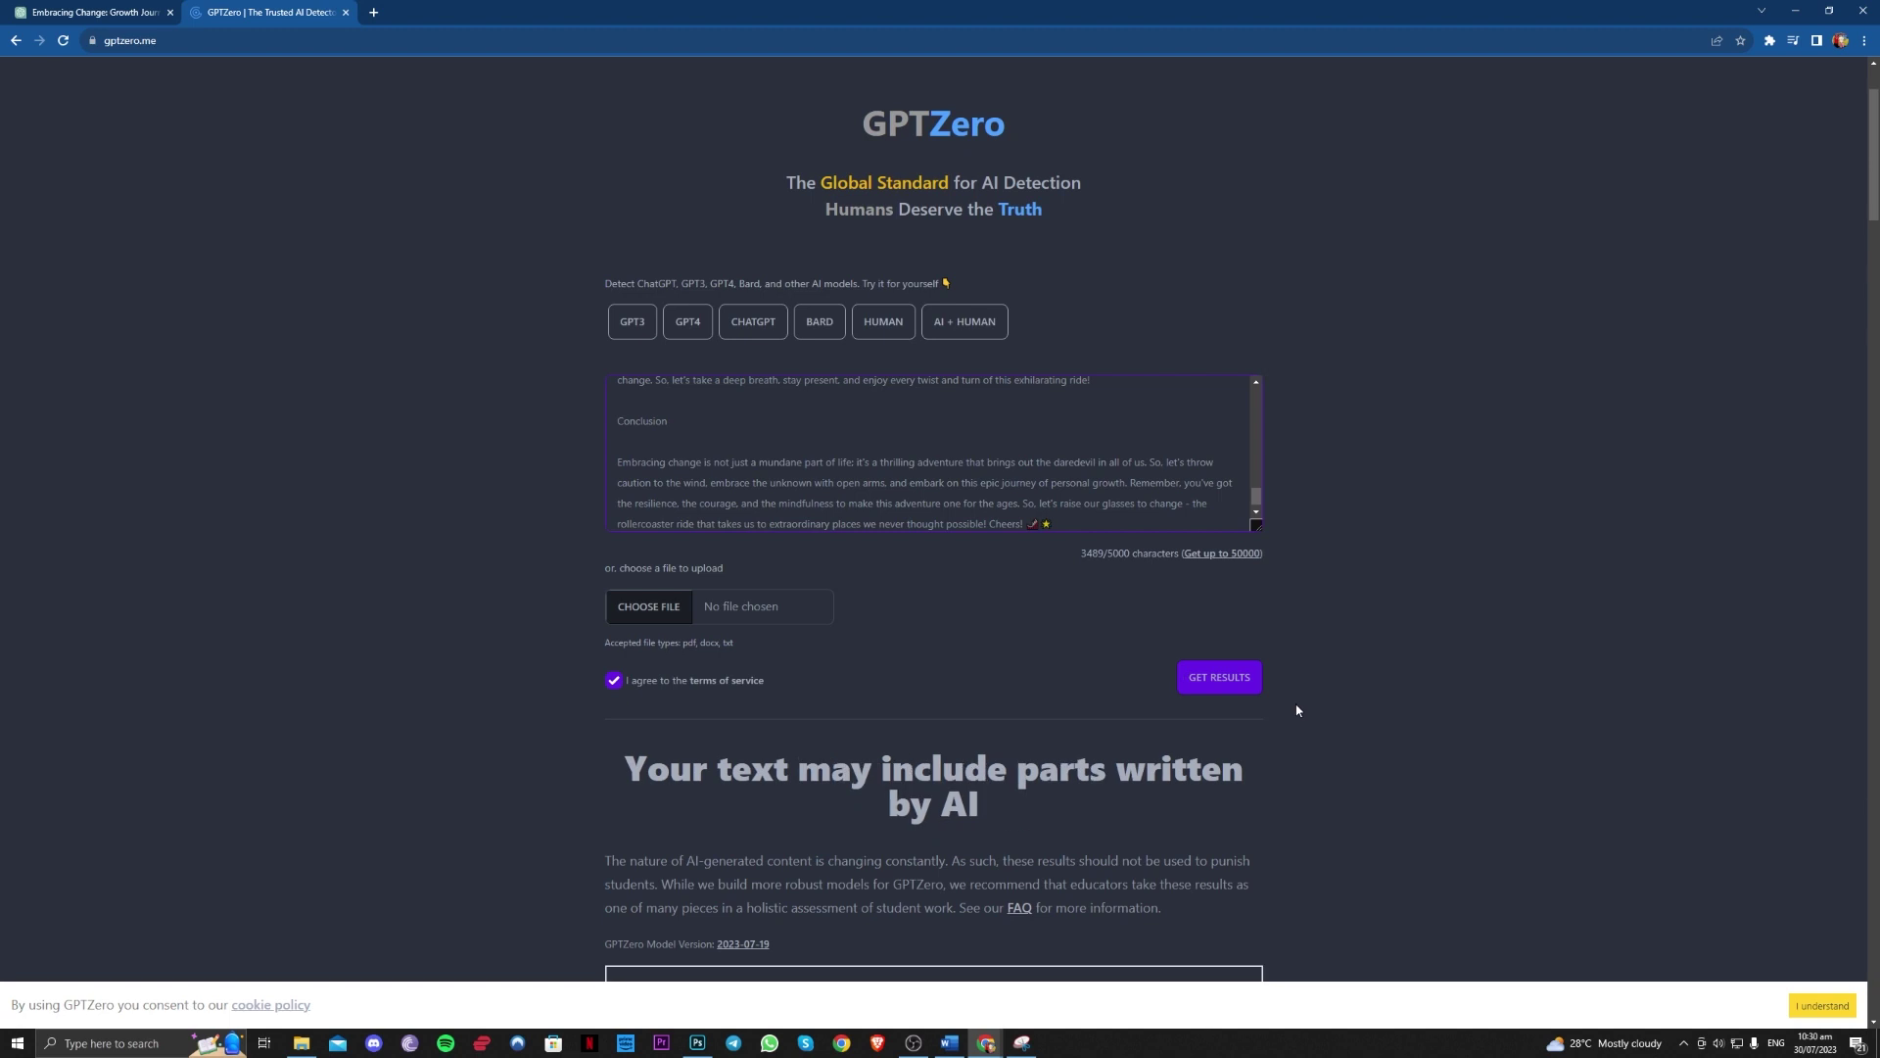
Step: Examine GPTZero's verdict and highlighted sentences for the rewritten blog post, glancing back at the ChatGPT version
{"action": "scroll", "coordinate": [1296, 710], "scroll_direction": "down", "scroll_amount": 2}
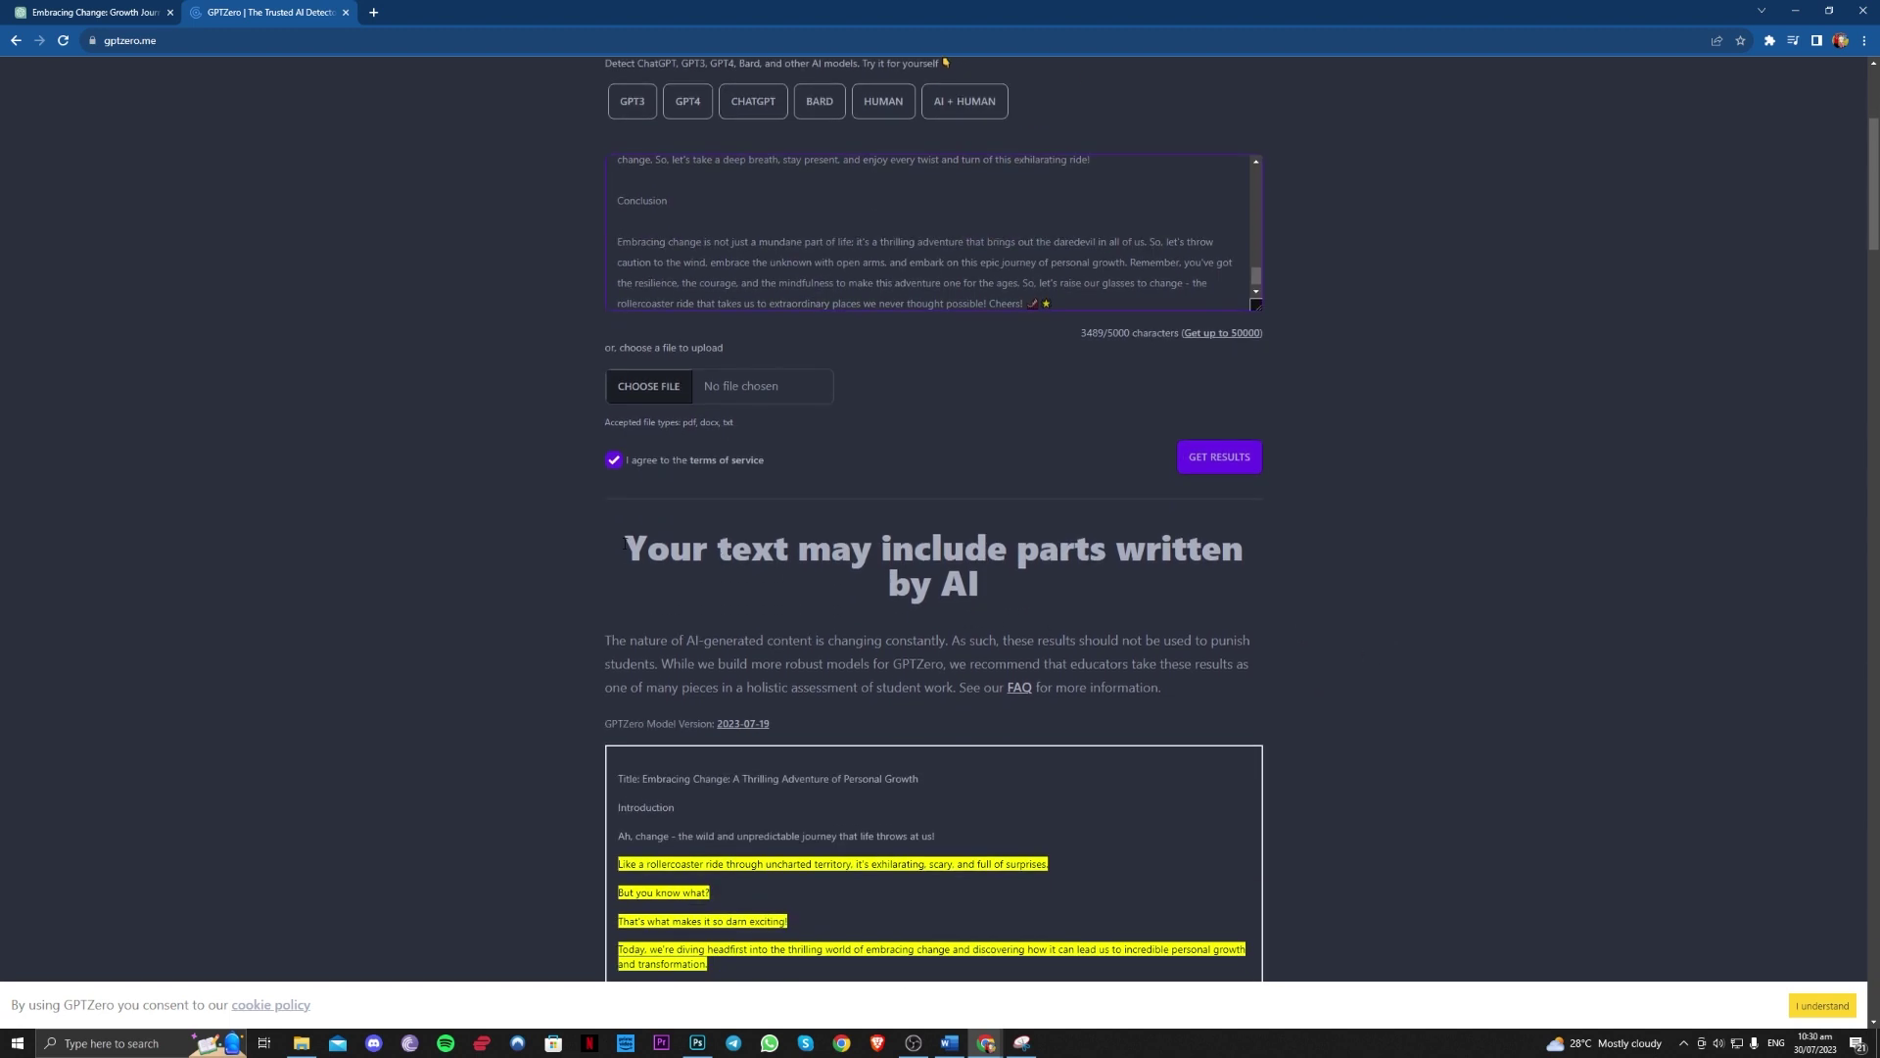
{"action": "left_click_drag", "start_coordinate": [623, 544], "coordinate": [1089, 628]}
{"action": "scroll", "coordinate": [1089, 628], "scroll_direction": "down", "scroll_amount": 1}
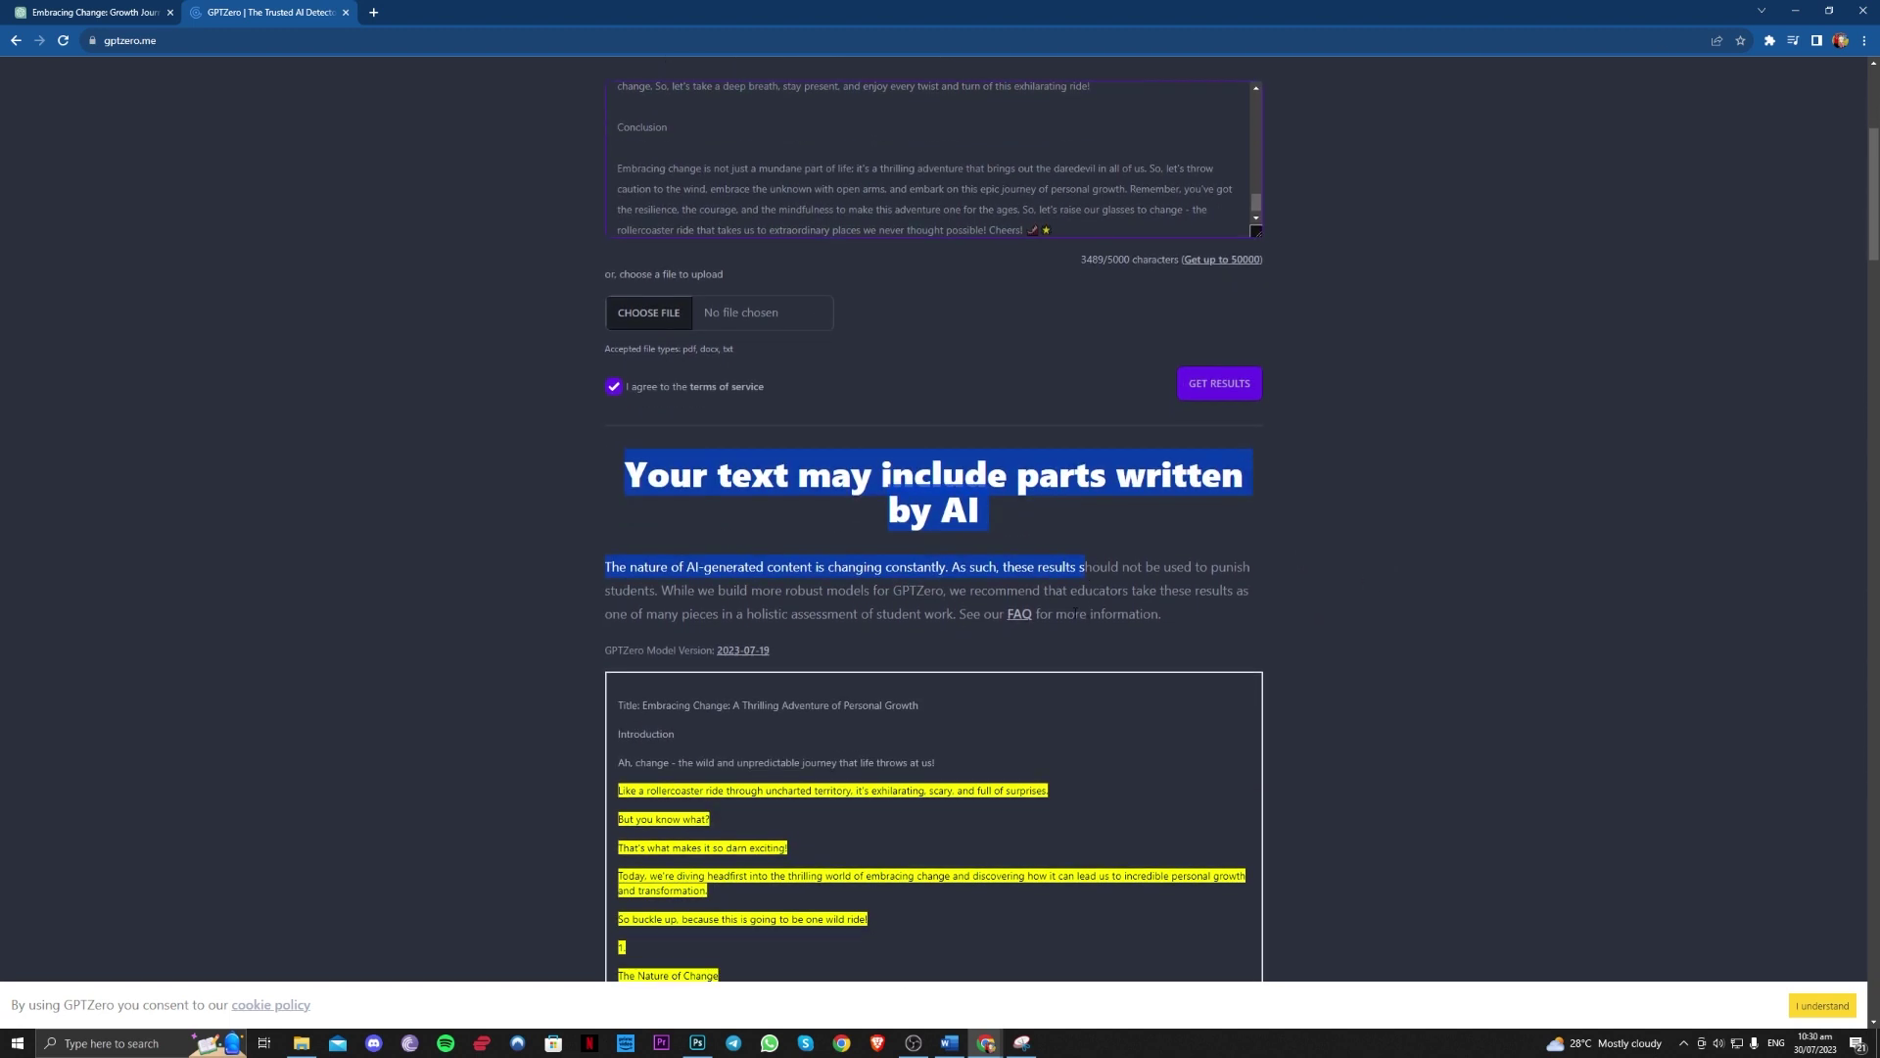
{"action": "scroll", "coordinate": [987, 734], "scroll_direction": "down", "scroll_amount": 3}
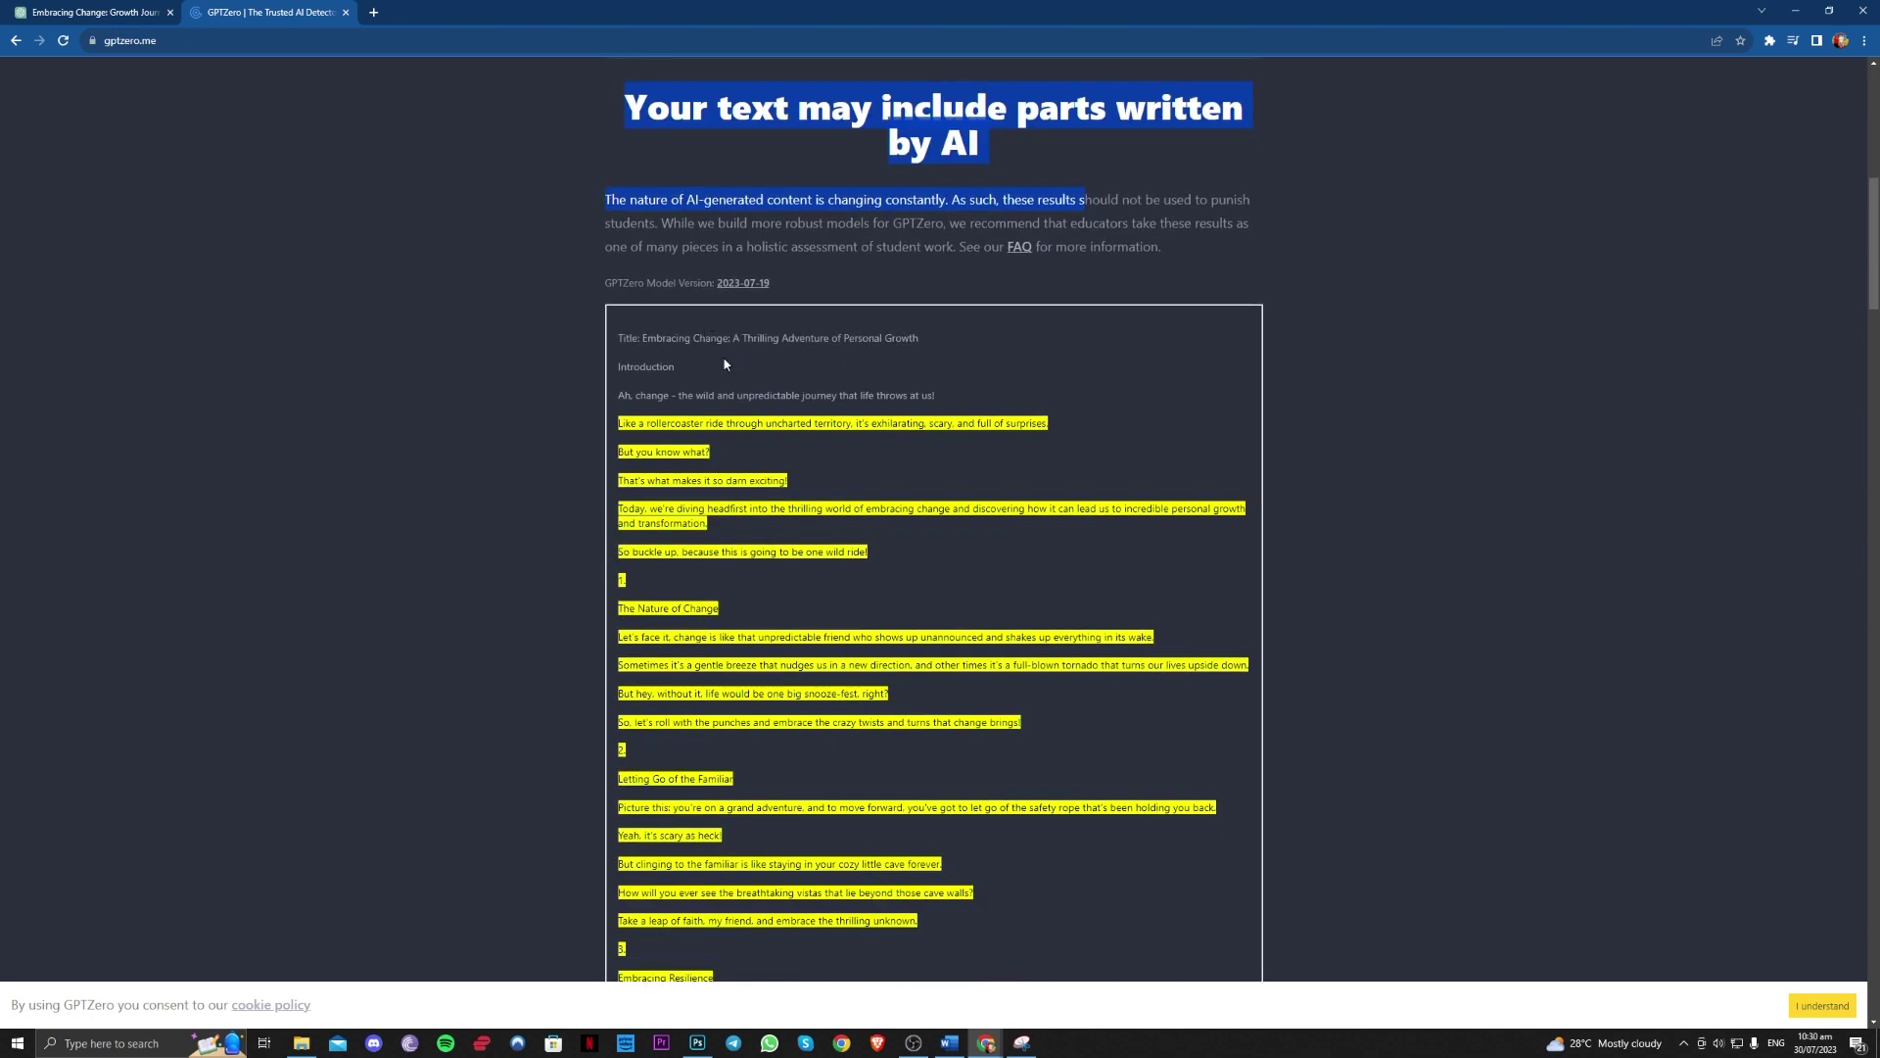
{"action": "scroll", "coordinate": [725, 365], "scroll_direction": "up", "scroll_amount": 3}
{"action": "key", "text": "ctrl+shift+Tab"}
{"action": "scroll", "coordinate": [1029, 759], "scroll_direction": "up", "scroll_amount": 5}
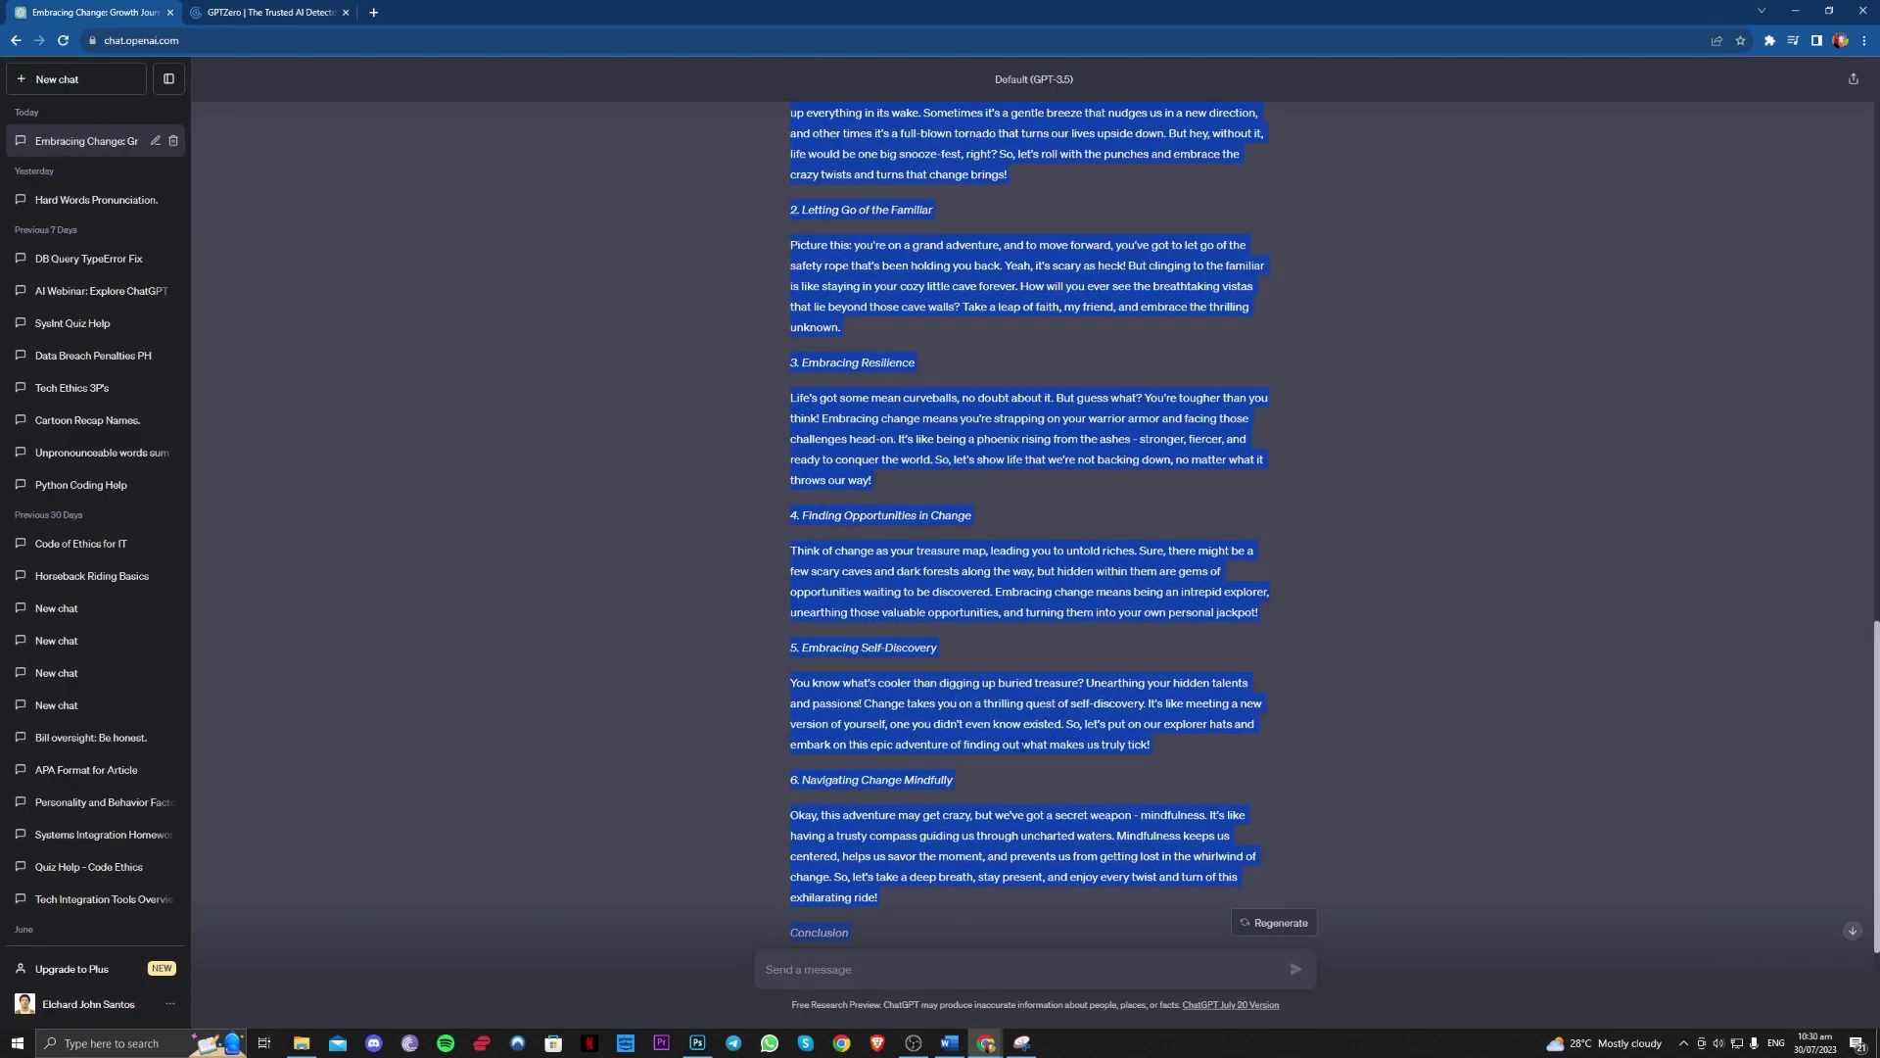
{"action": "key", "text": "ctrl+Tab"}
{"action": "scroll", "coordinate": [1219, 573], "scroll_direction": "down", "scroll_amount": 10}
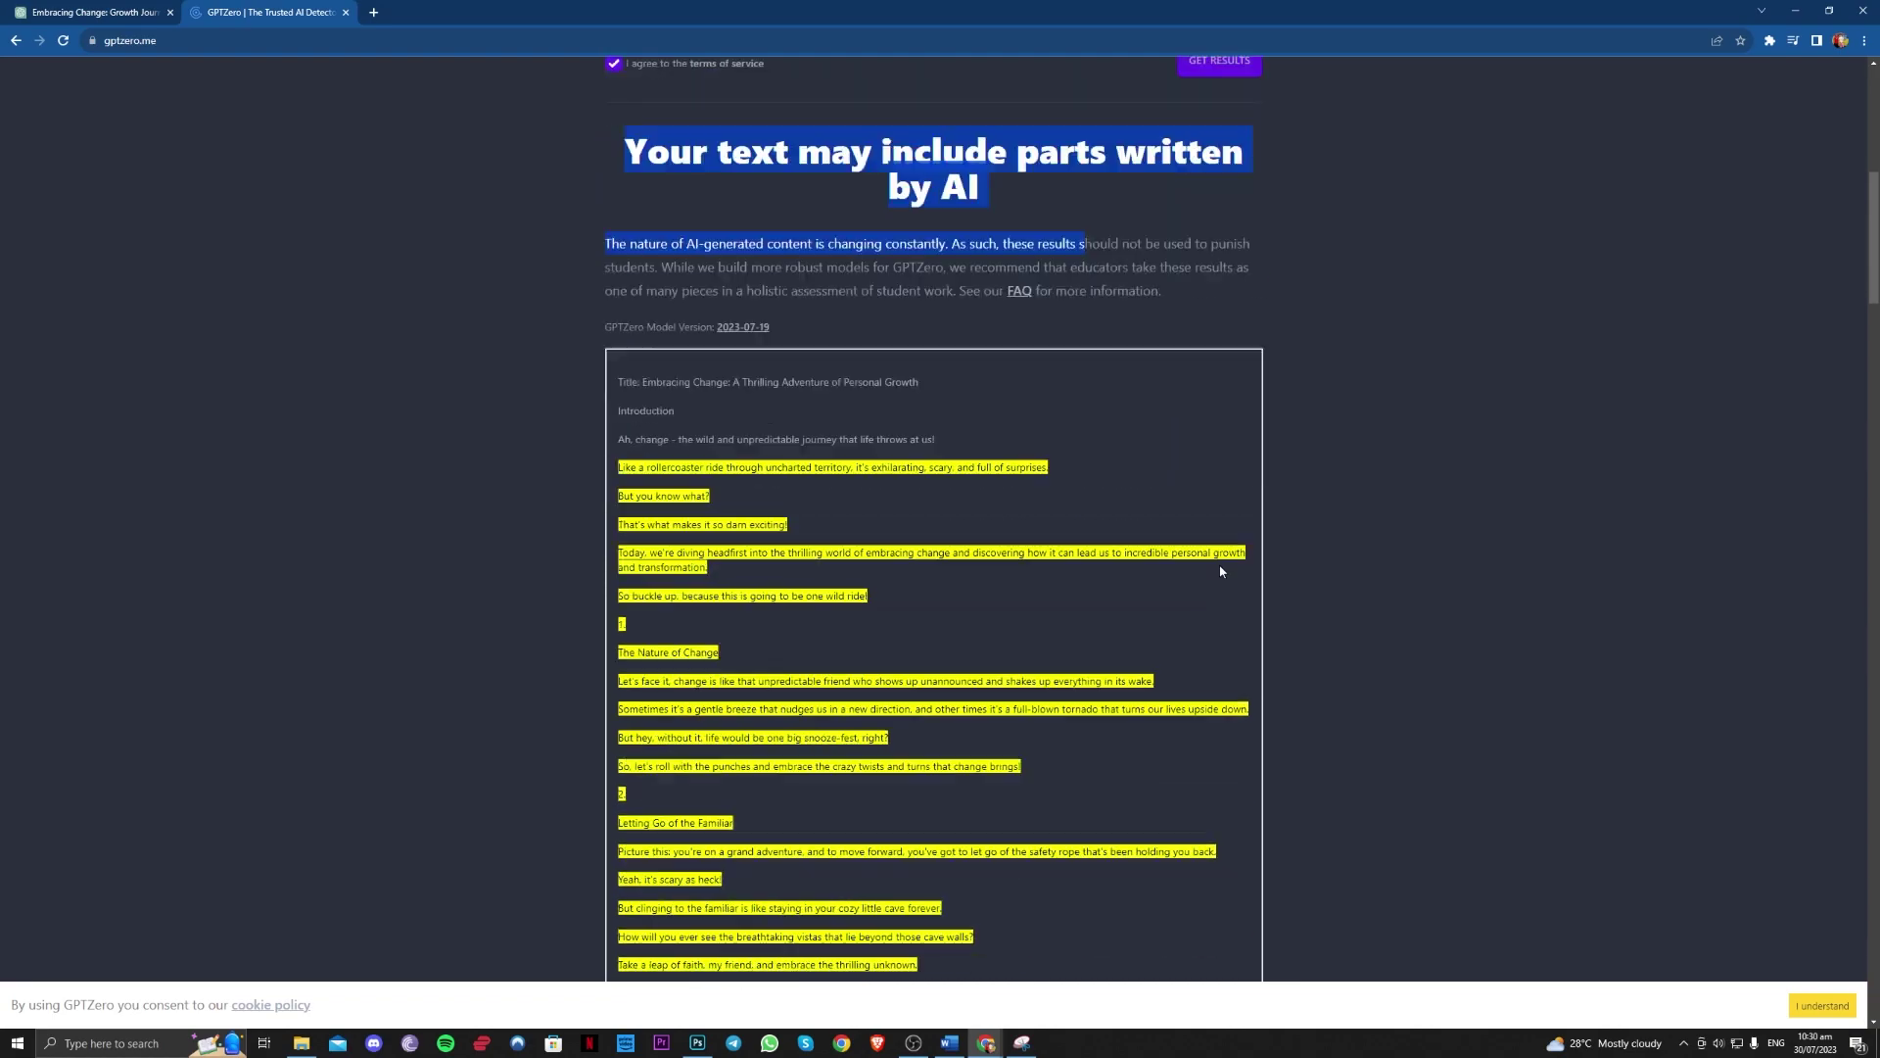
{"action": "scroll", "coordinate": [1194, 566], "scroll_direction": "down", "scroll_amount": 2}
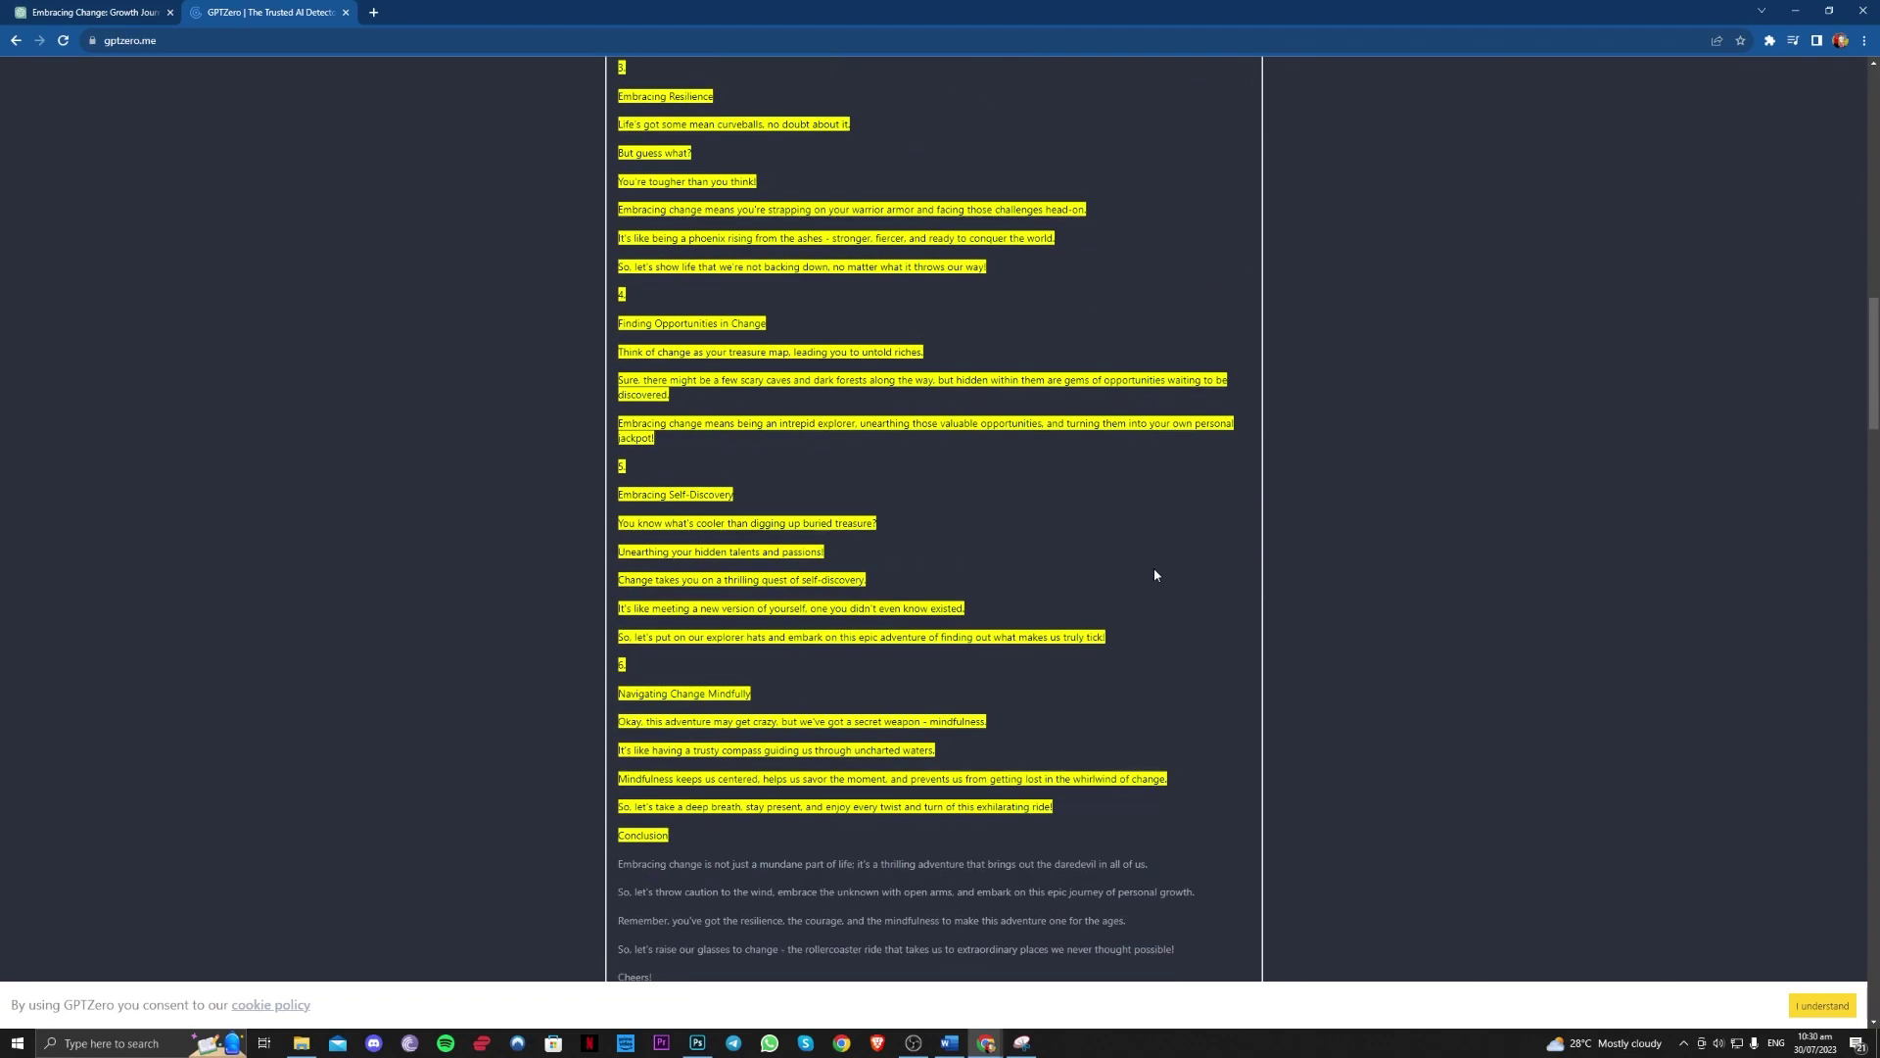
Step: Open quillbot.com in a new browser tab and paste the rewritten blog post into the Paraphraser
{"action": "scroll", "coordinate": [766, 409], "scroll_direction": "up", "scroll_amount": 11}
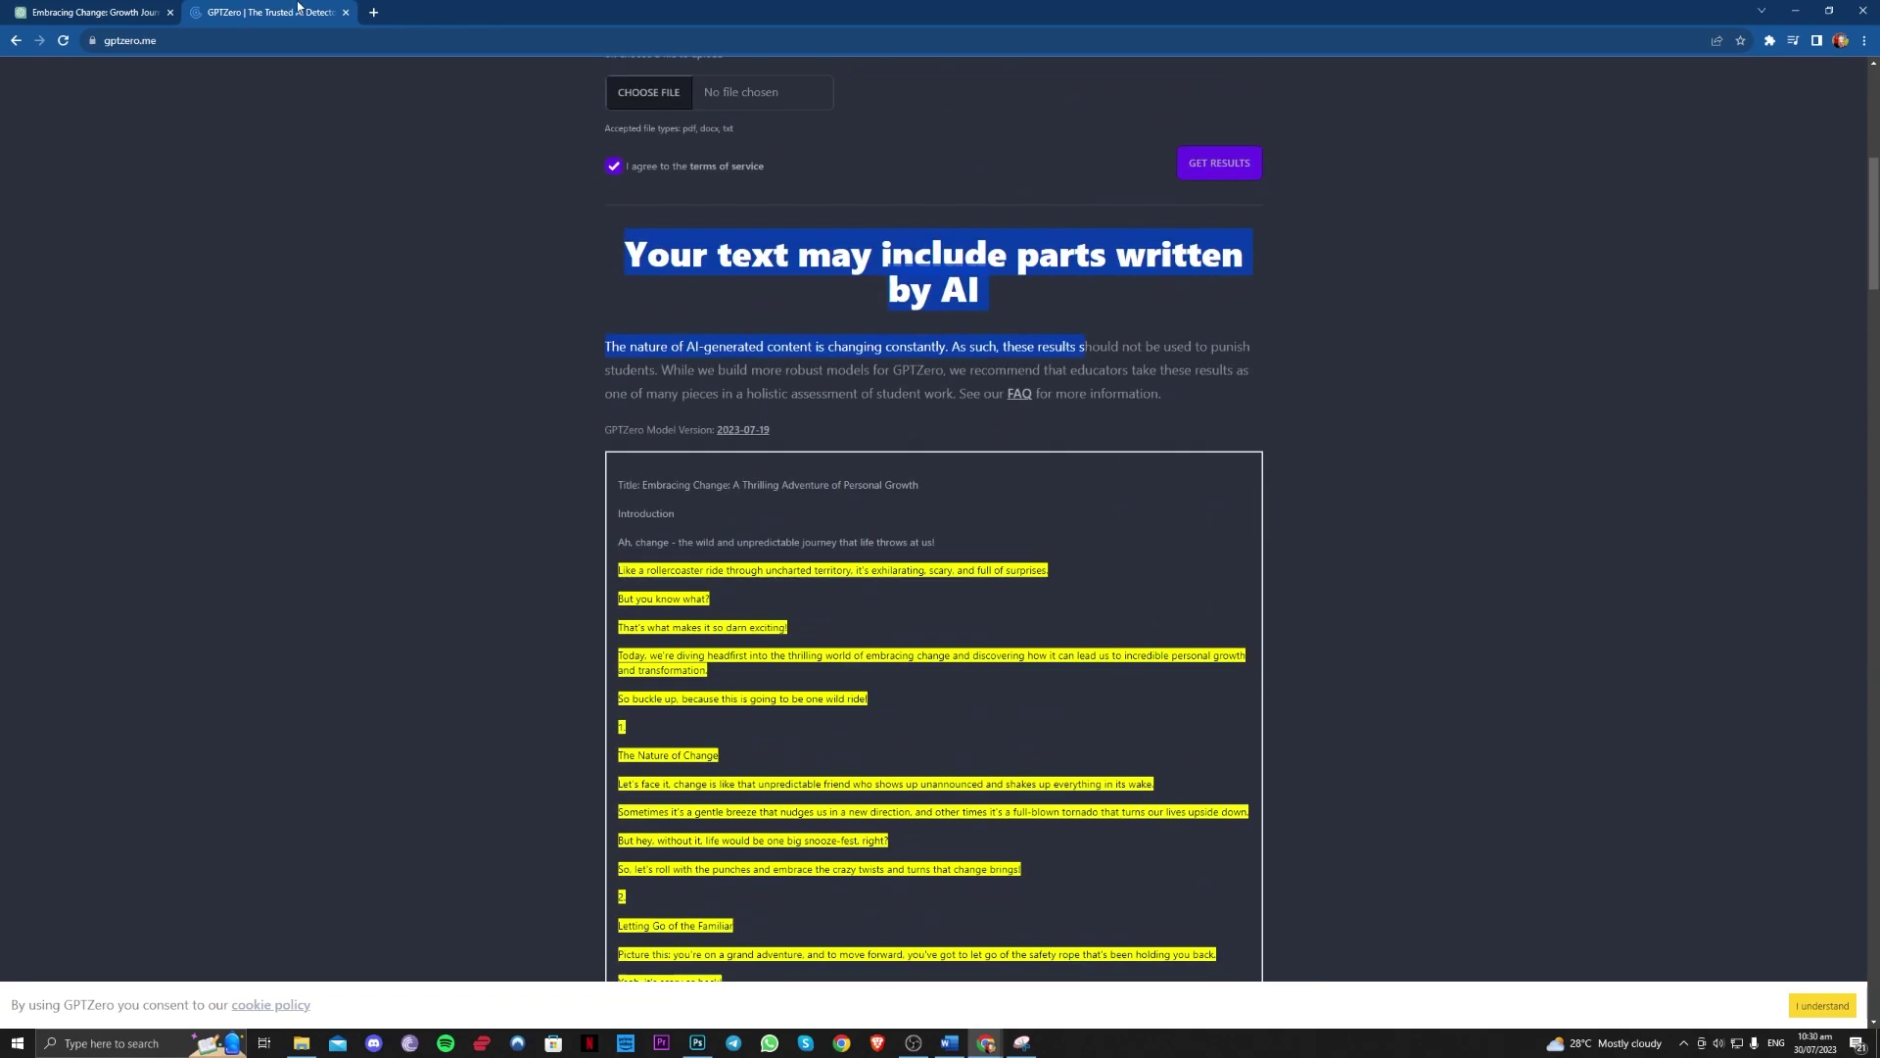
{"action": "left_click", "coordinate": [375, 13]}
{"action": "type", "text": "quillbot.com"}
{"action": "key", "text": "Return"}
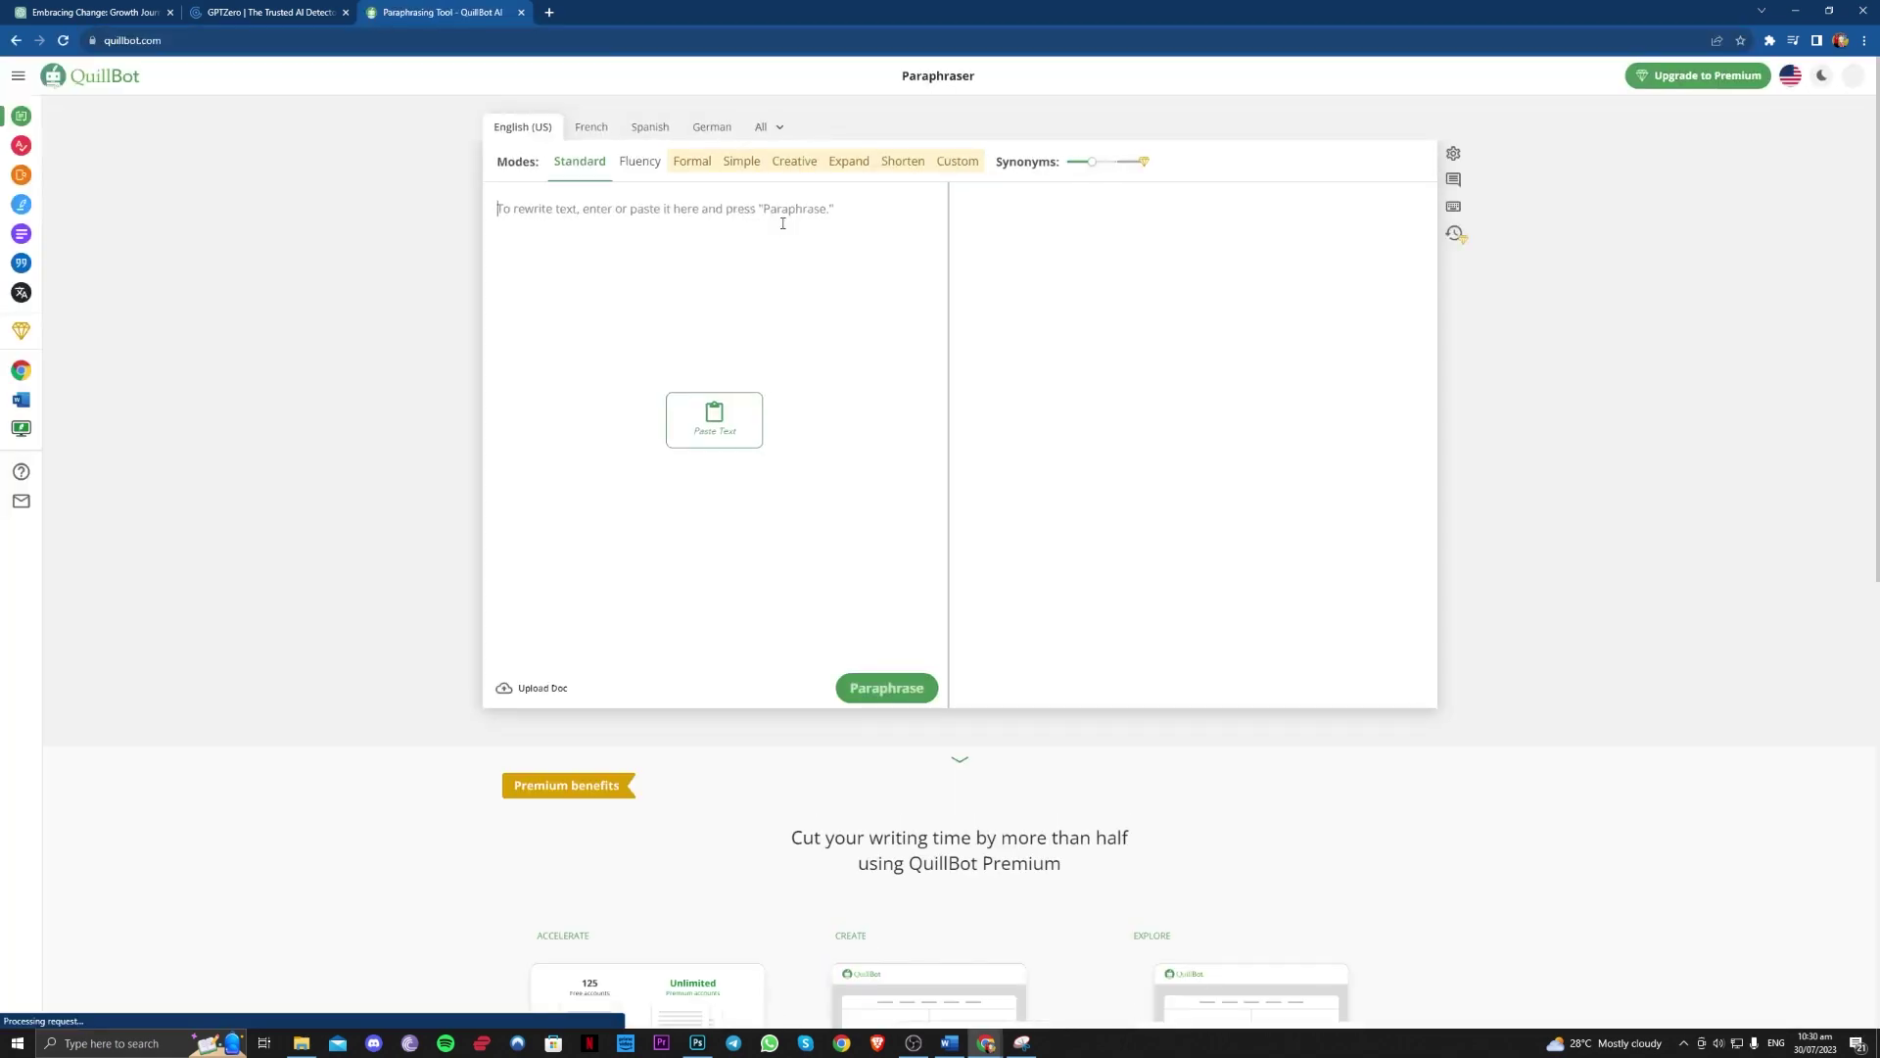
{"action": "left_click", "coordinate": [766, 301]}
{"action": "key", "text": "ctrl+v"}
Step: Look through the pasted blog post to find where the text goes past the 125-word limit
{"action": "scroll", "coordinate": [778, 328], "scroll_direction": "down", "scroll_amount": 4}
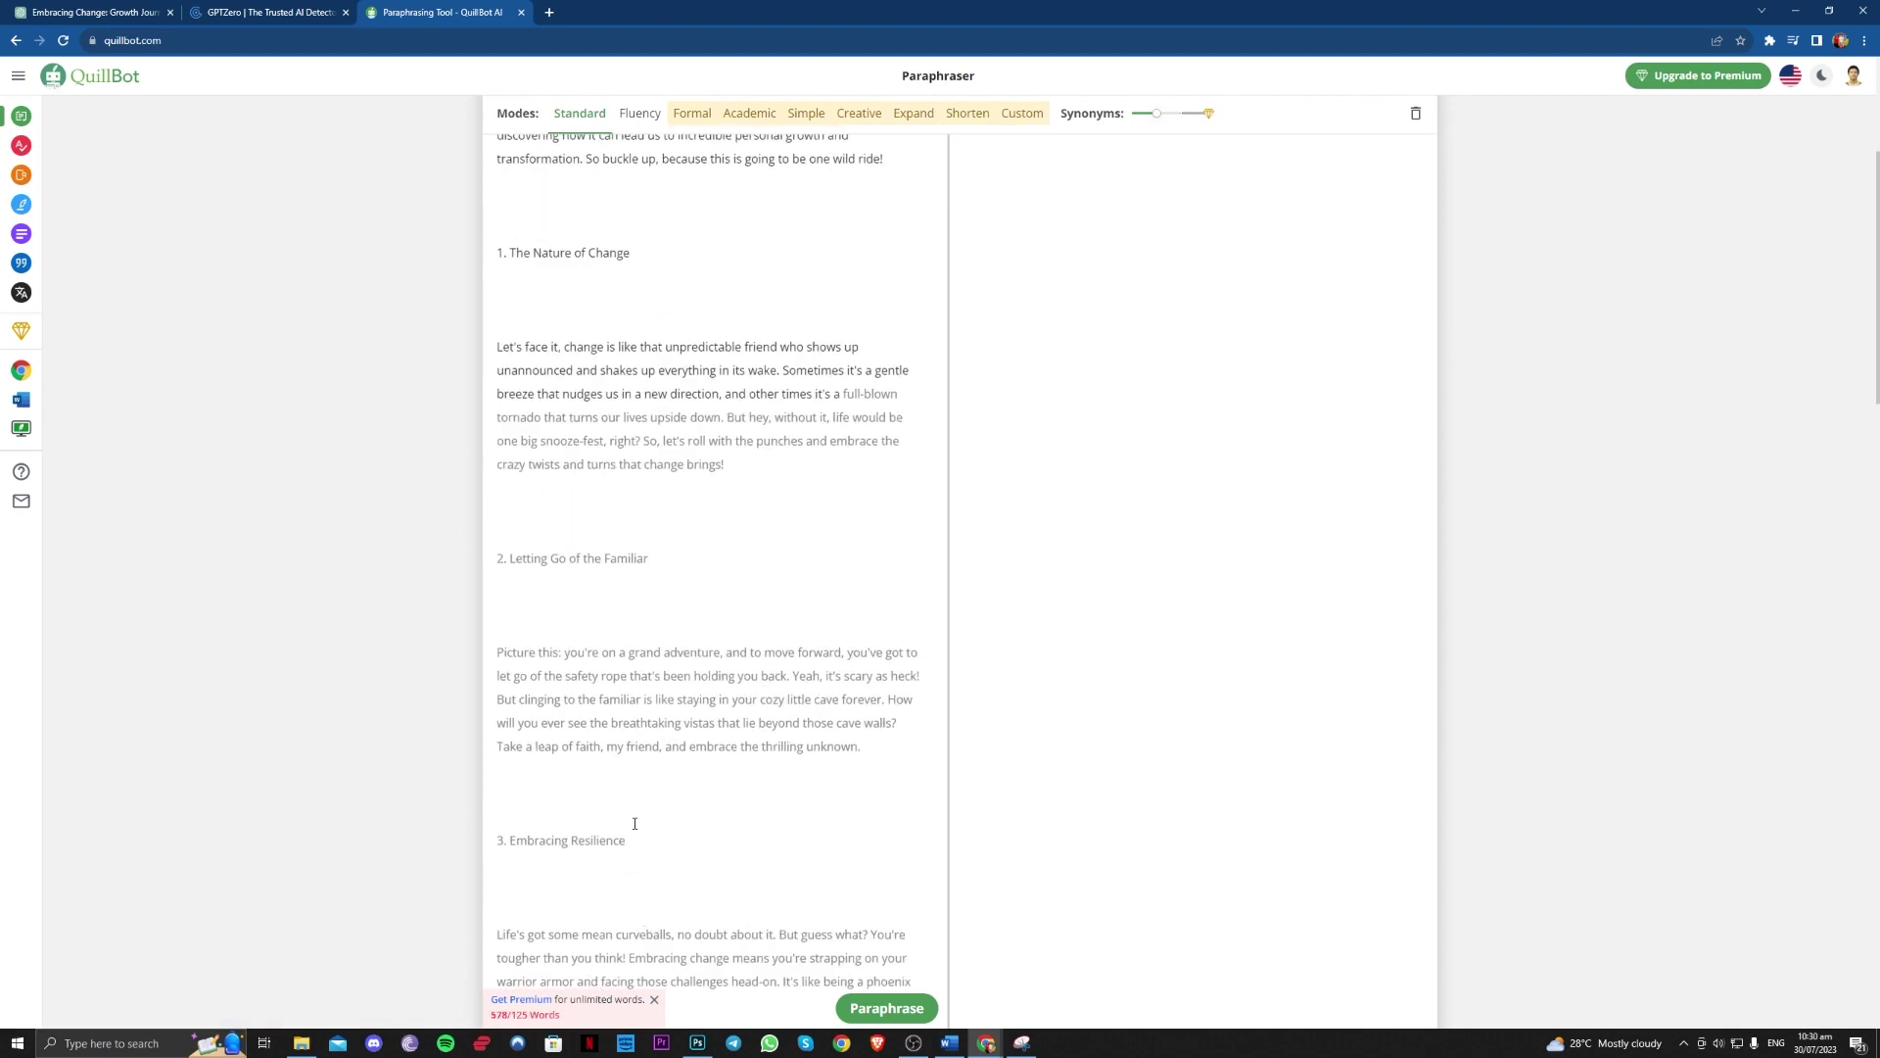
{"action": "scroll", "coordinate": [545, 650], "scroll_direction": "up", "scroll_amount": 3}
{"action": "left_click_drag", "start_coordinate": [501, 627], "coordinate": [808, 766]}
{"action": "scroll", "coordinate": [784, 774], "scroll_direction": "down", "scroll_amount": 3}
{"action": "left_click", "coordinate": [797, 698]}
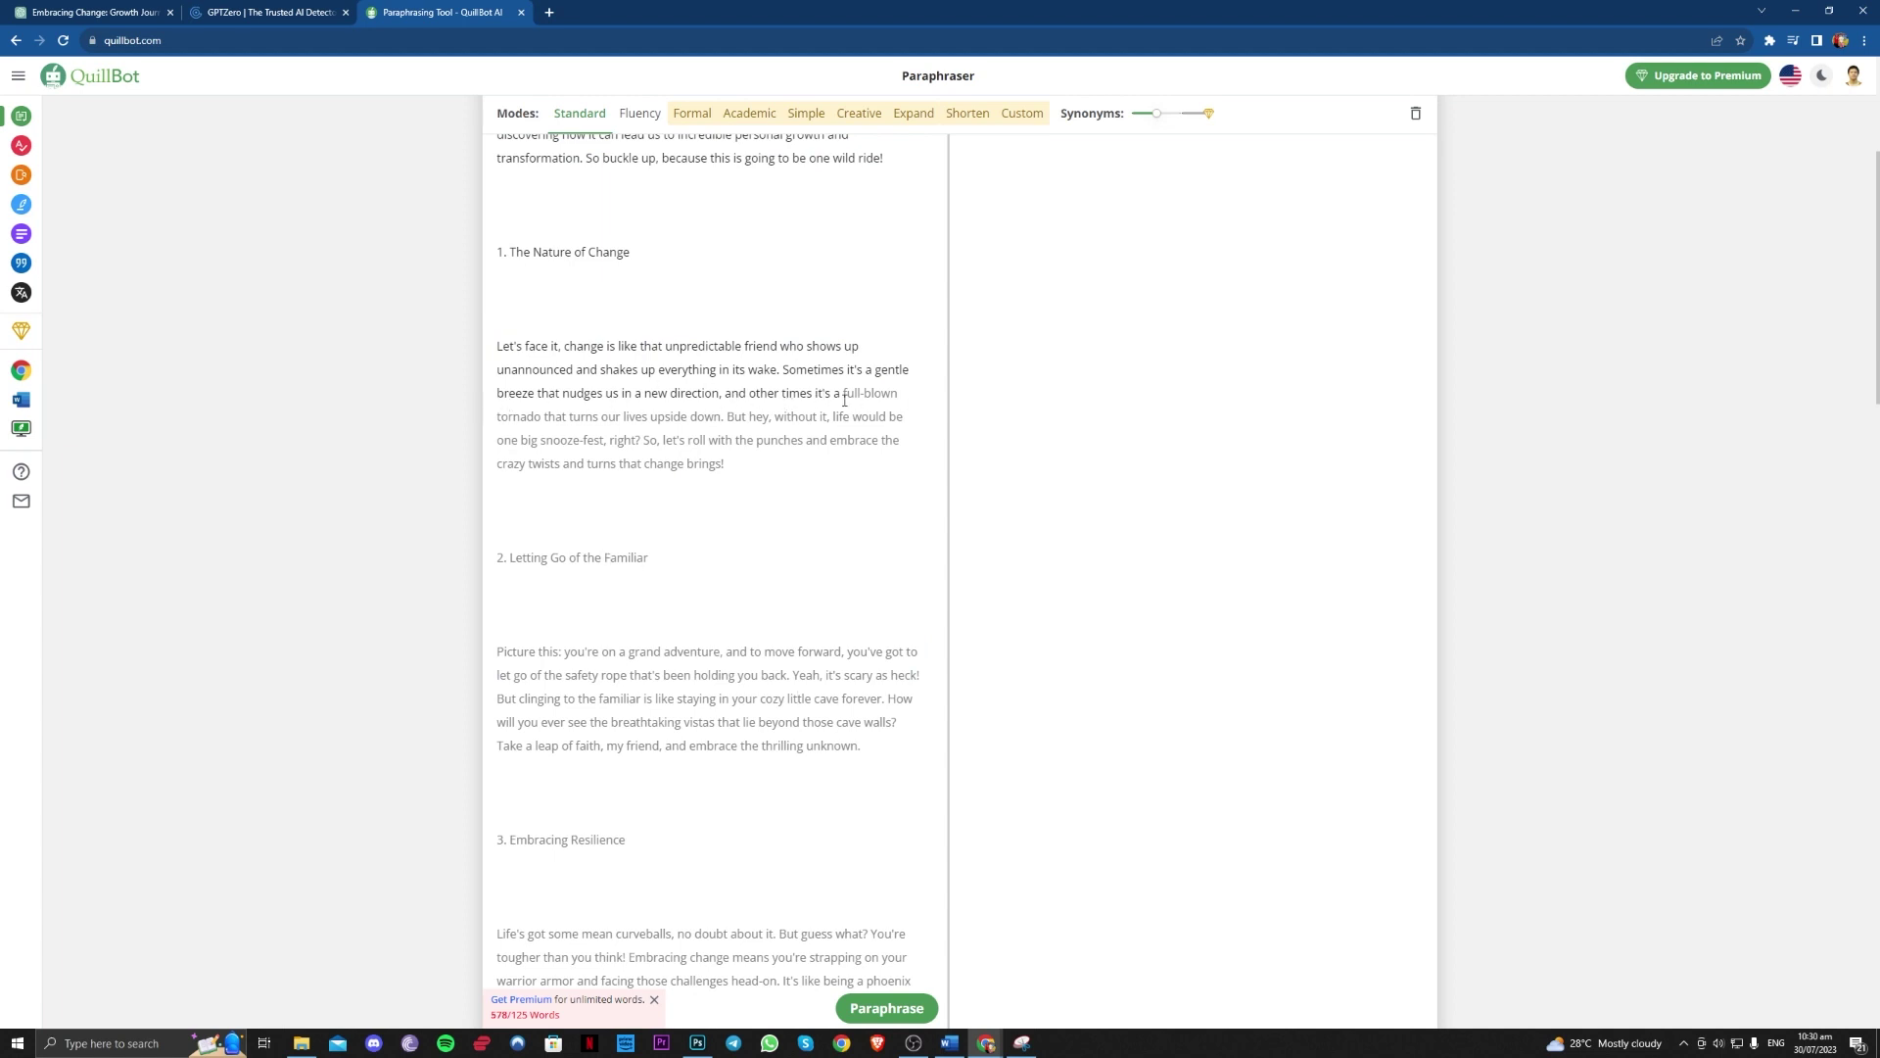
{"action": "scroll", "coordinate": [538, 353], "scroll_direction": "up", "scroll_amount": 2}
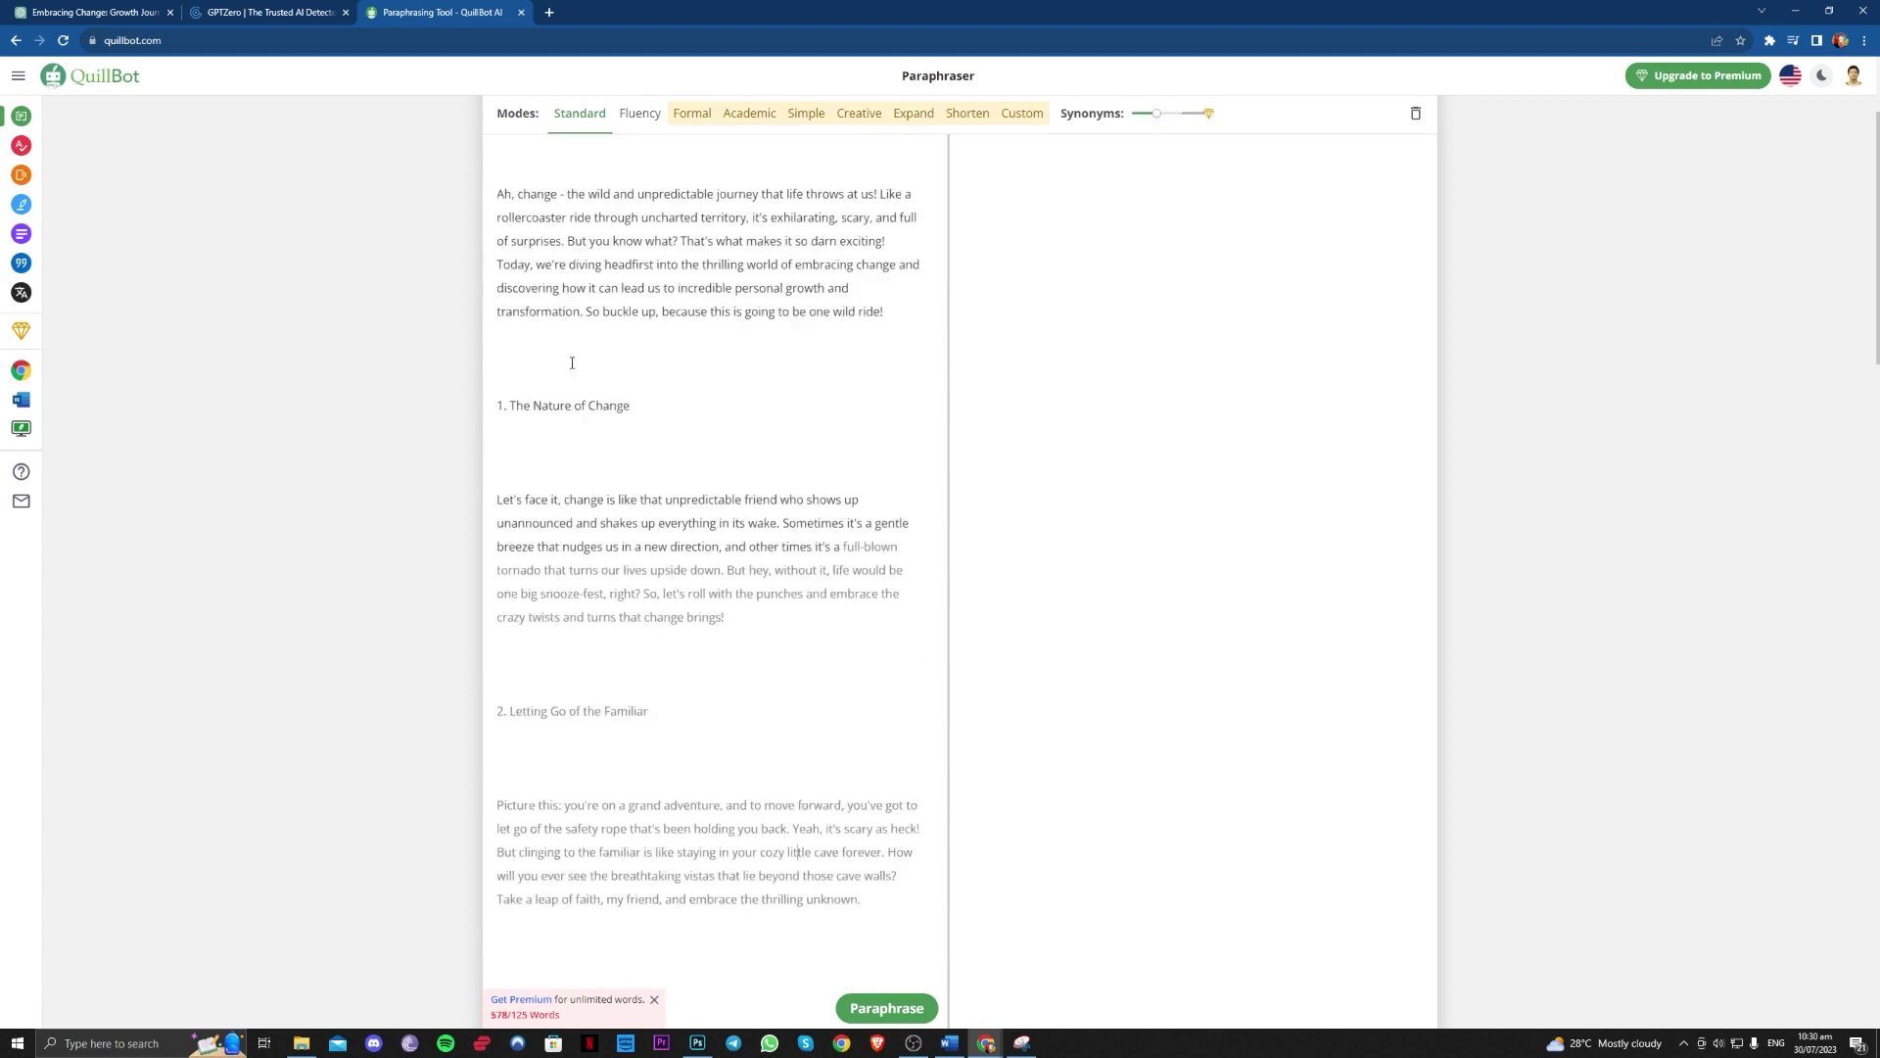
{"action": "scroll", "coordinate": [587, 431], "scroll_direction": "down", "scroll_amount": 2}
{"action": "key", "text": "ctrl+a"}
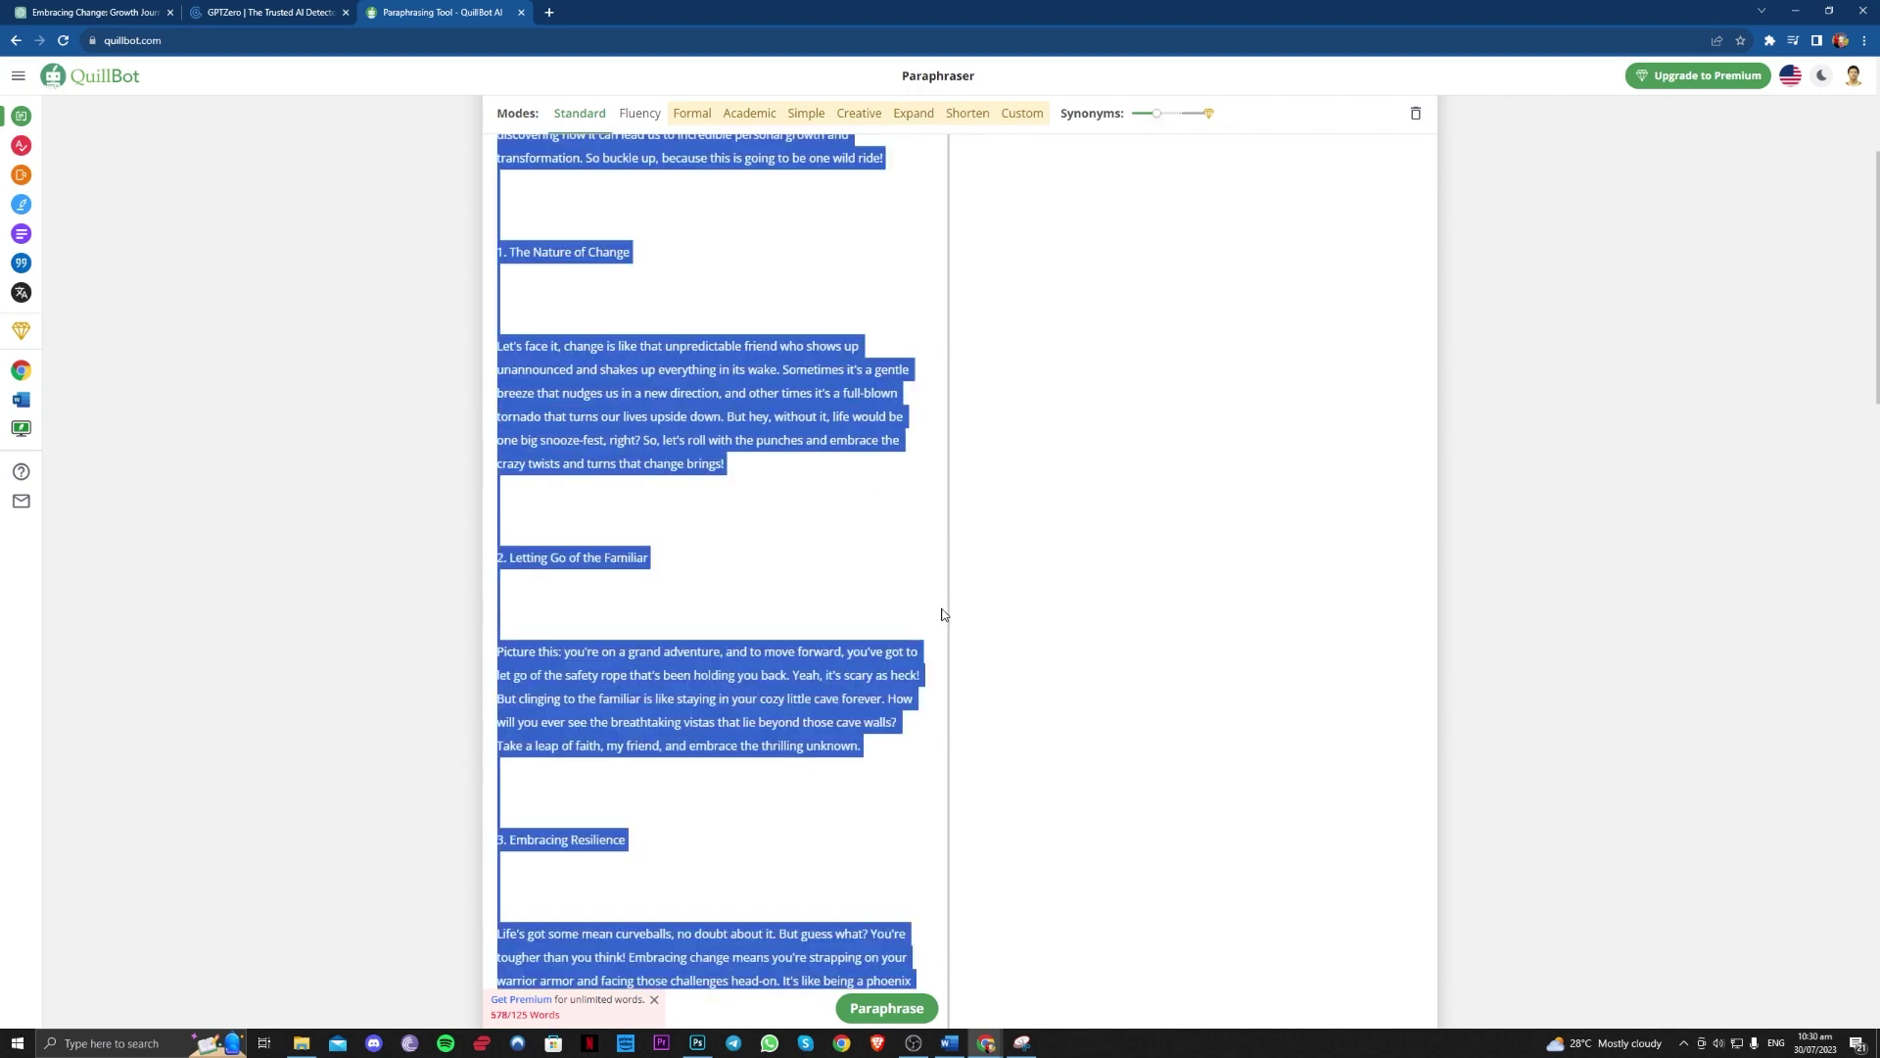
{"action": "left_click", "coordinate": [864, 533]}
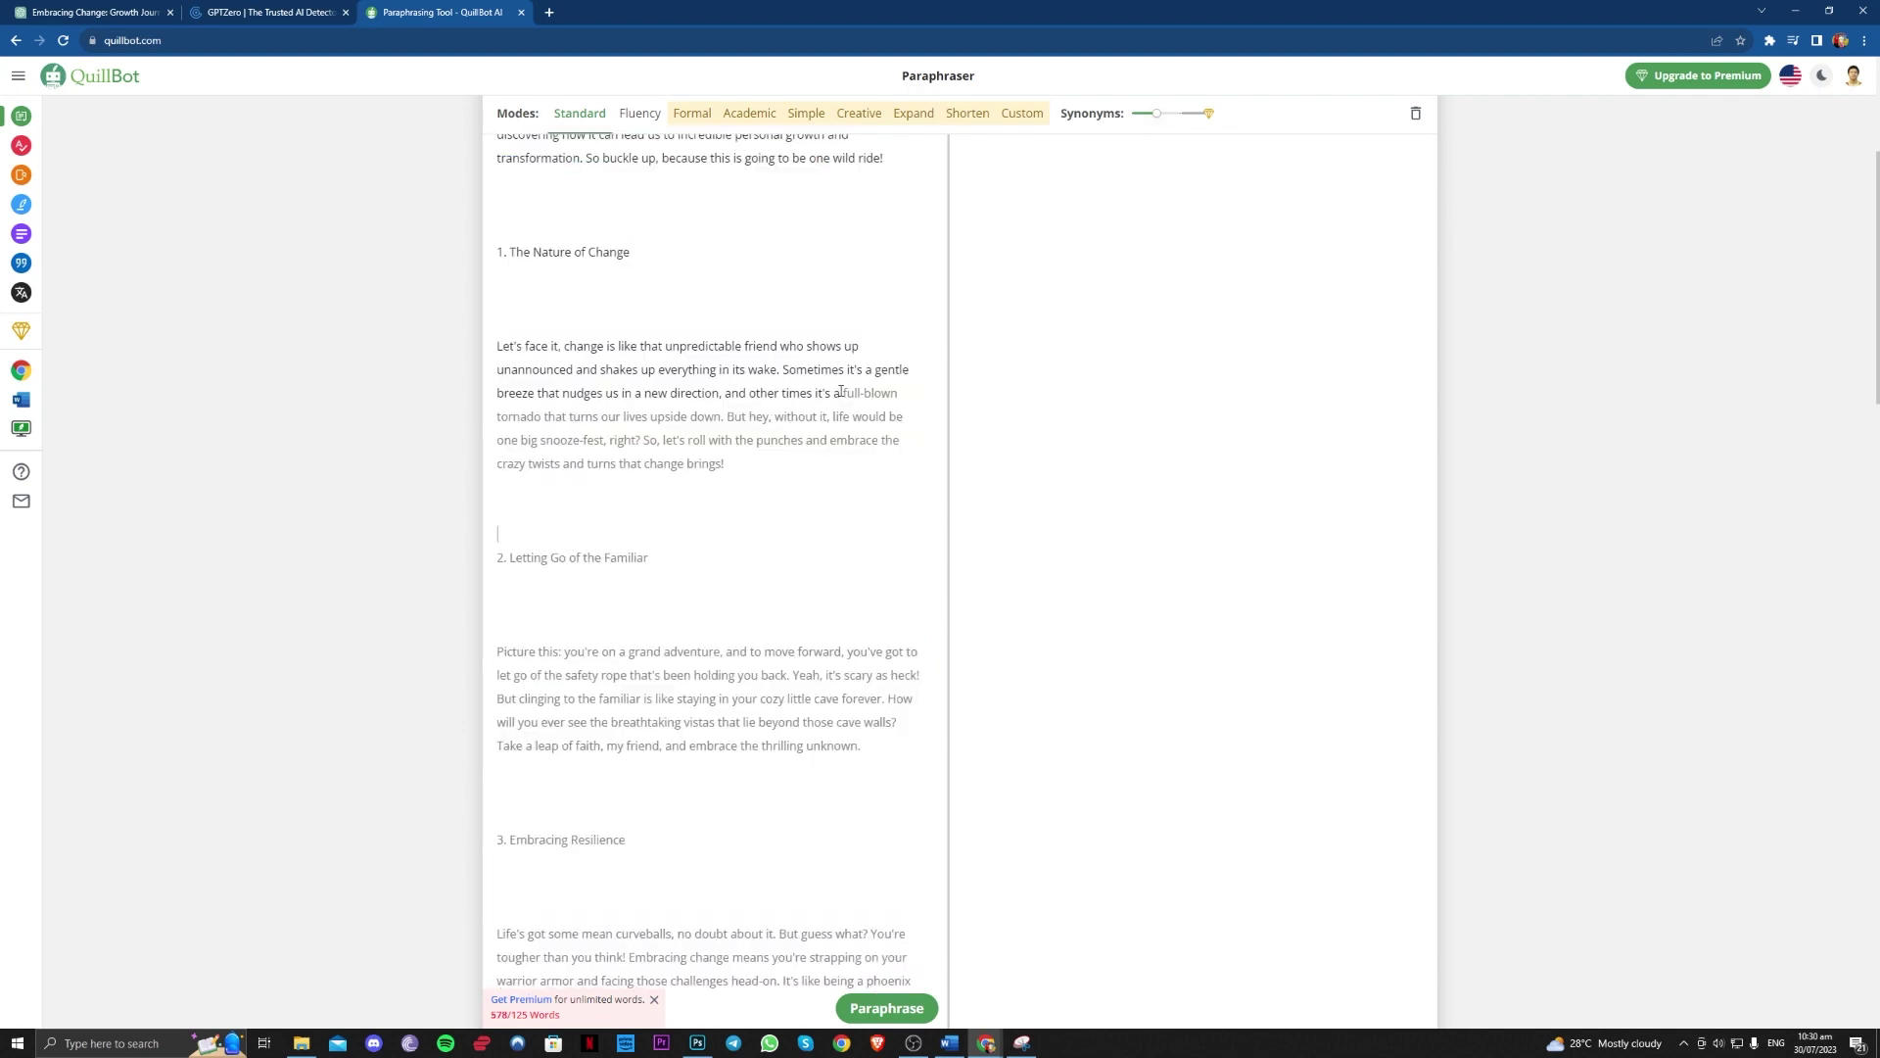
Step: Delete the text beyond the 125-word limit, from "full-blown tornado" under The Nature of Change through the end of the conclusion
{"action": "left_click_drag", "start_coordinate": [842, 392], "coordinate": [881, 929]}
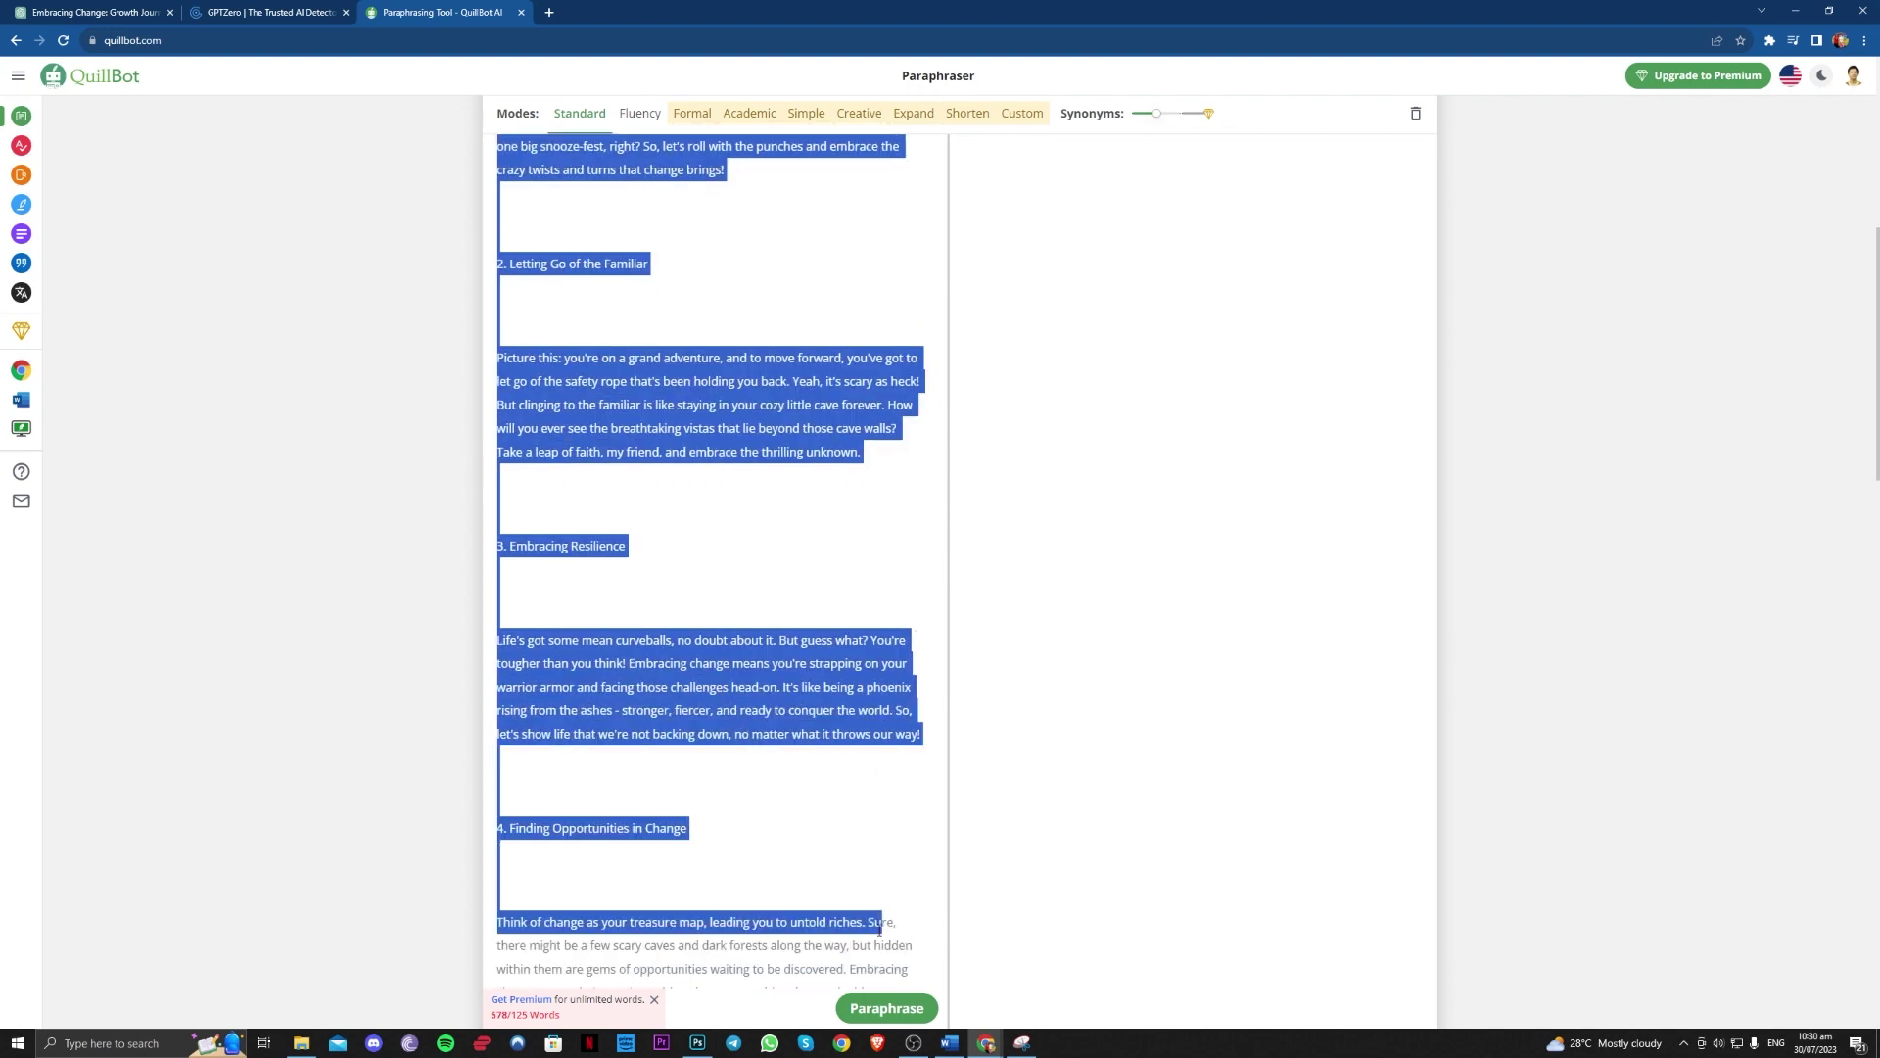
{"action": "key", "text": "BackSpace"}
{"action": "scroll", "coordinate": [878, 852], "scroll_direction": "up", "scroll_amount": 5}
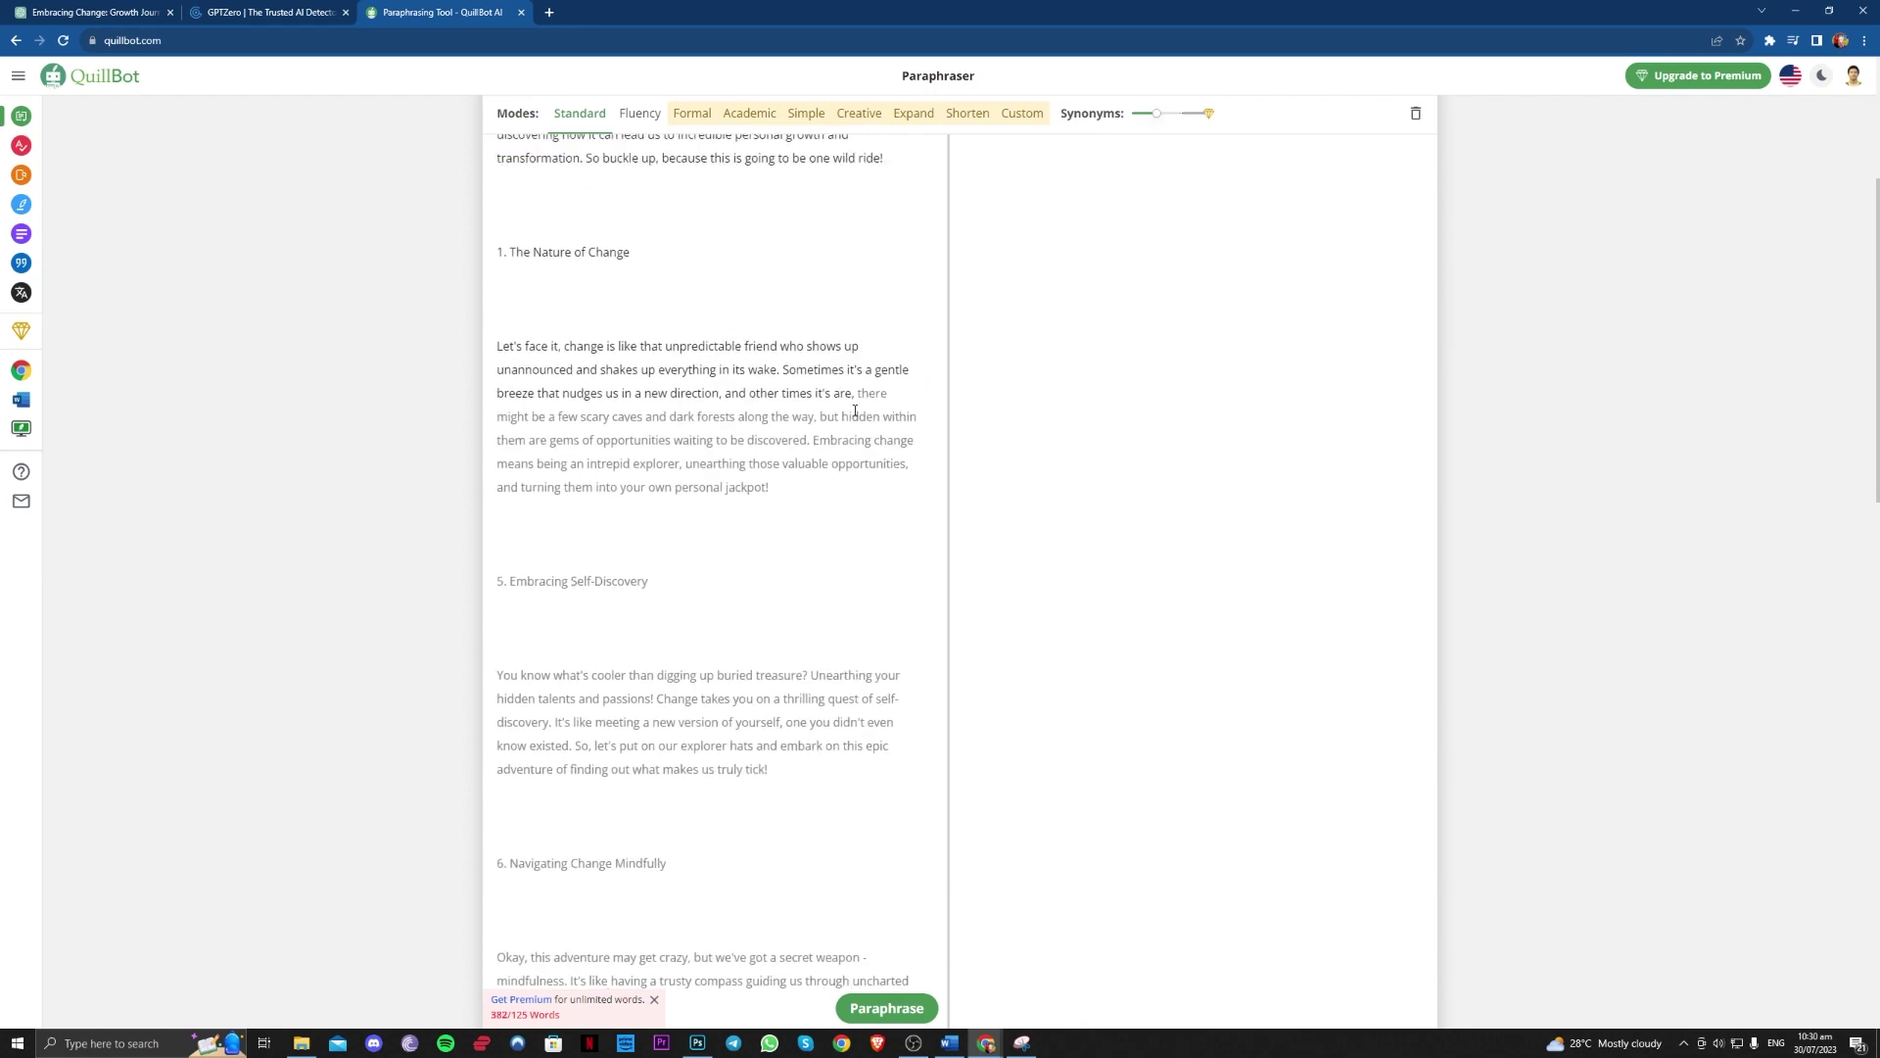
{"action": "left_click_drag", "start_coordinate": [859, 392], "coordinate": [911, 926]}
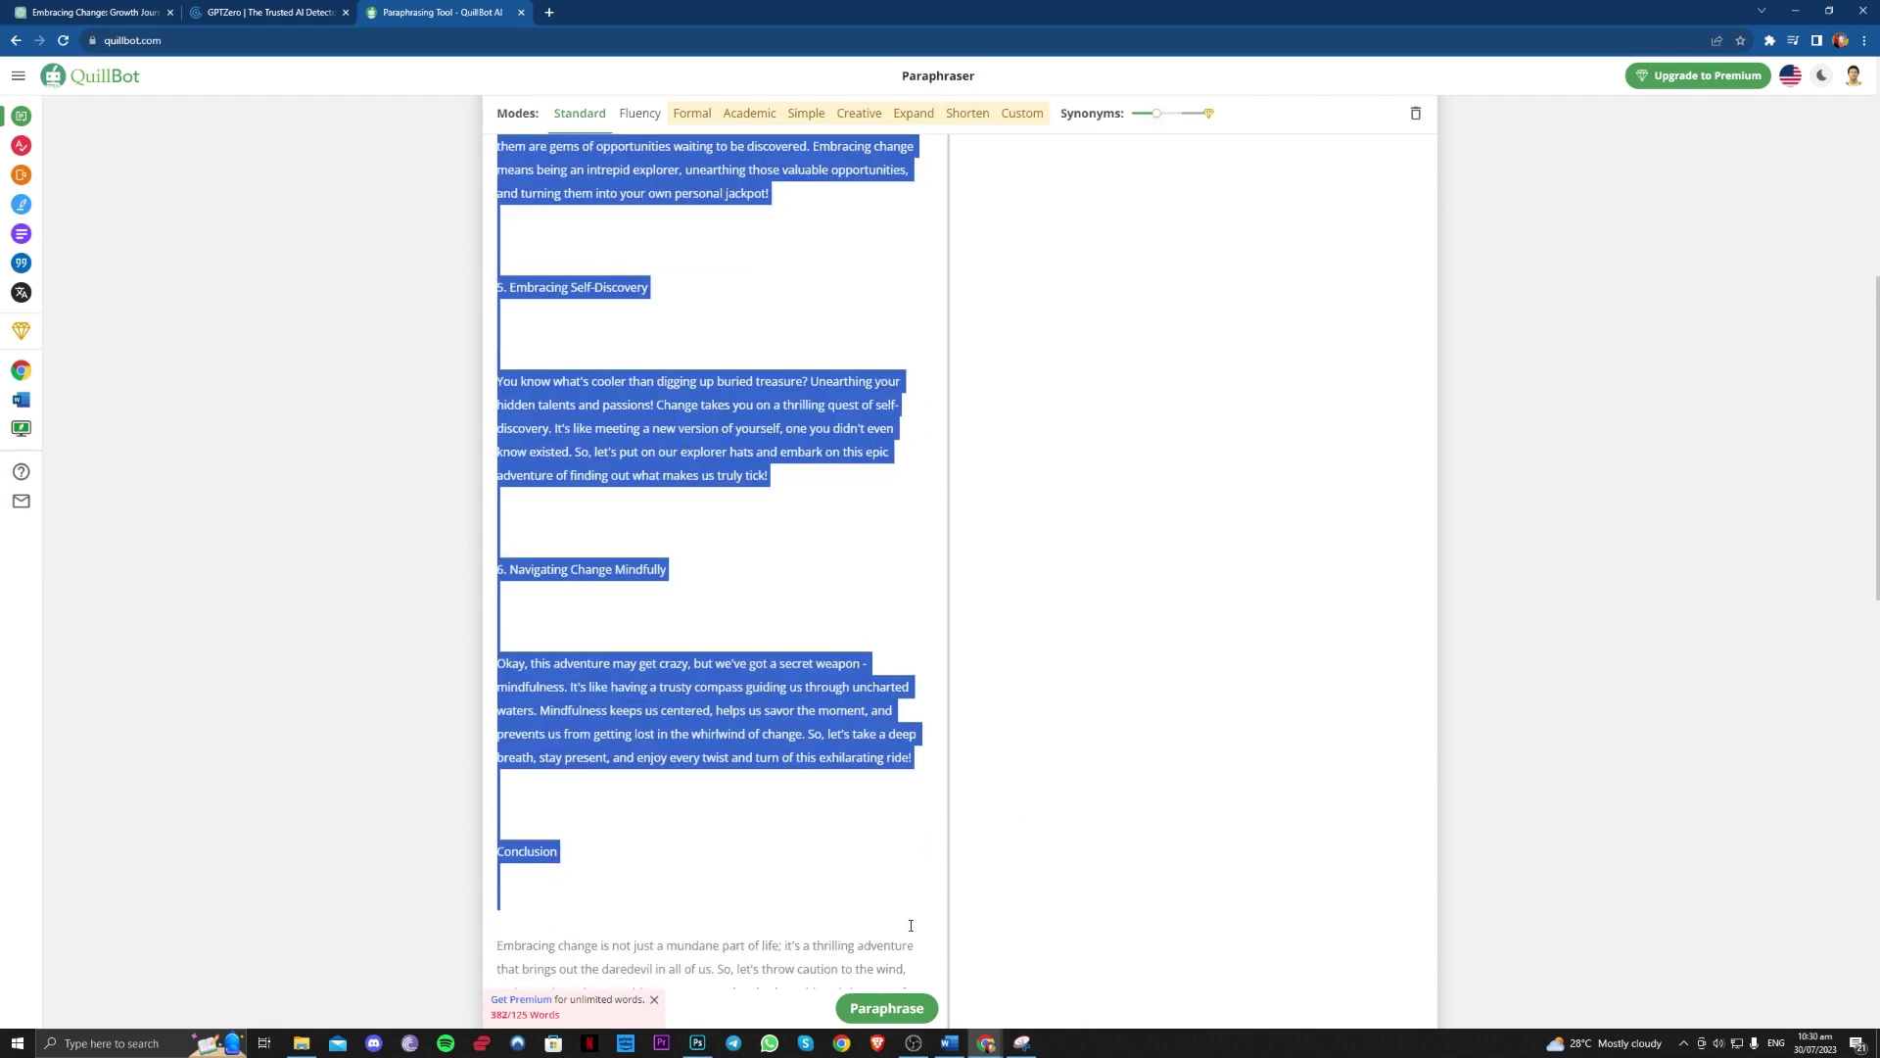
{"action": "key", "text": "BackSpace"}
{"action": "scroll", "coordinate": [685, 470], "scroll_direction": "up", "scroll_amount": 5}
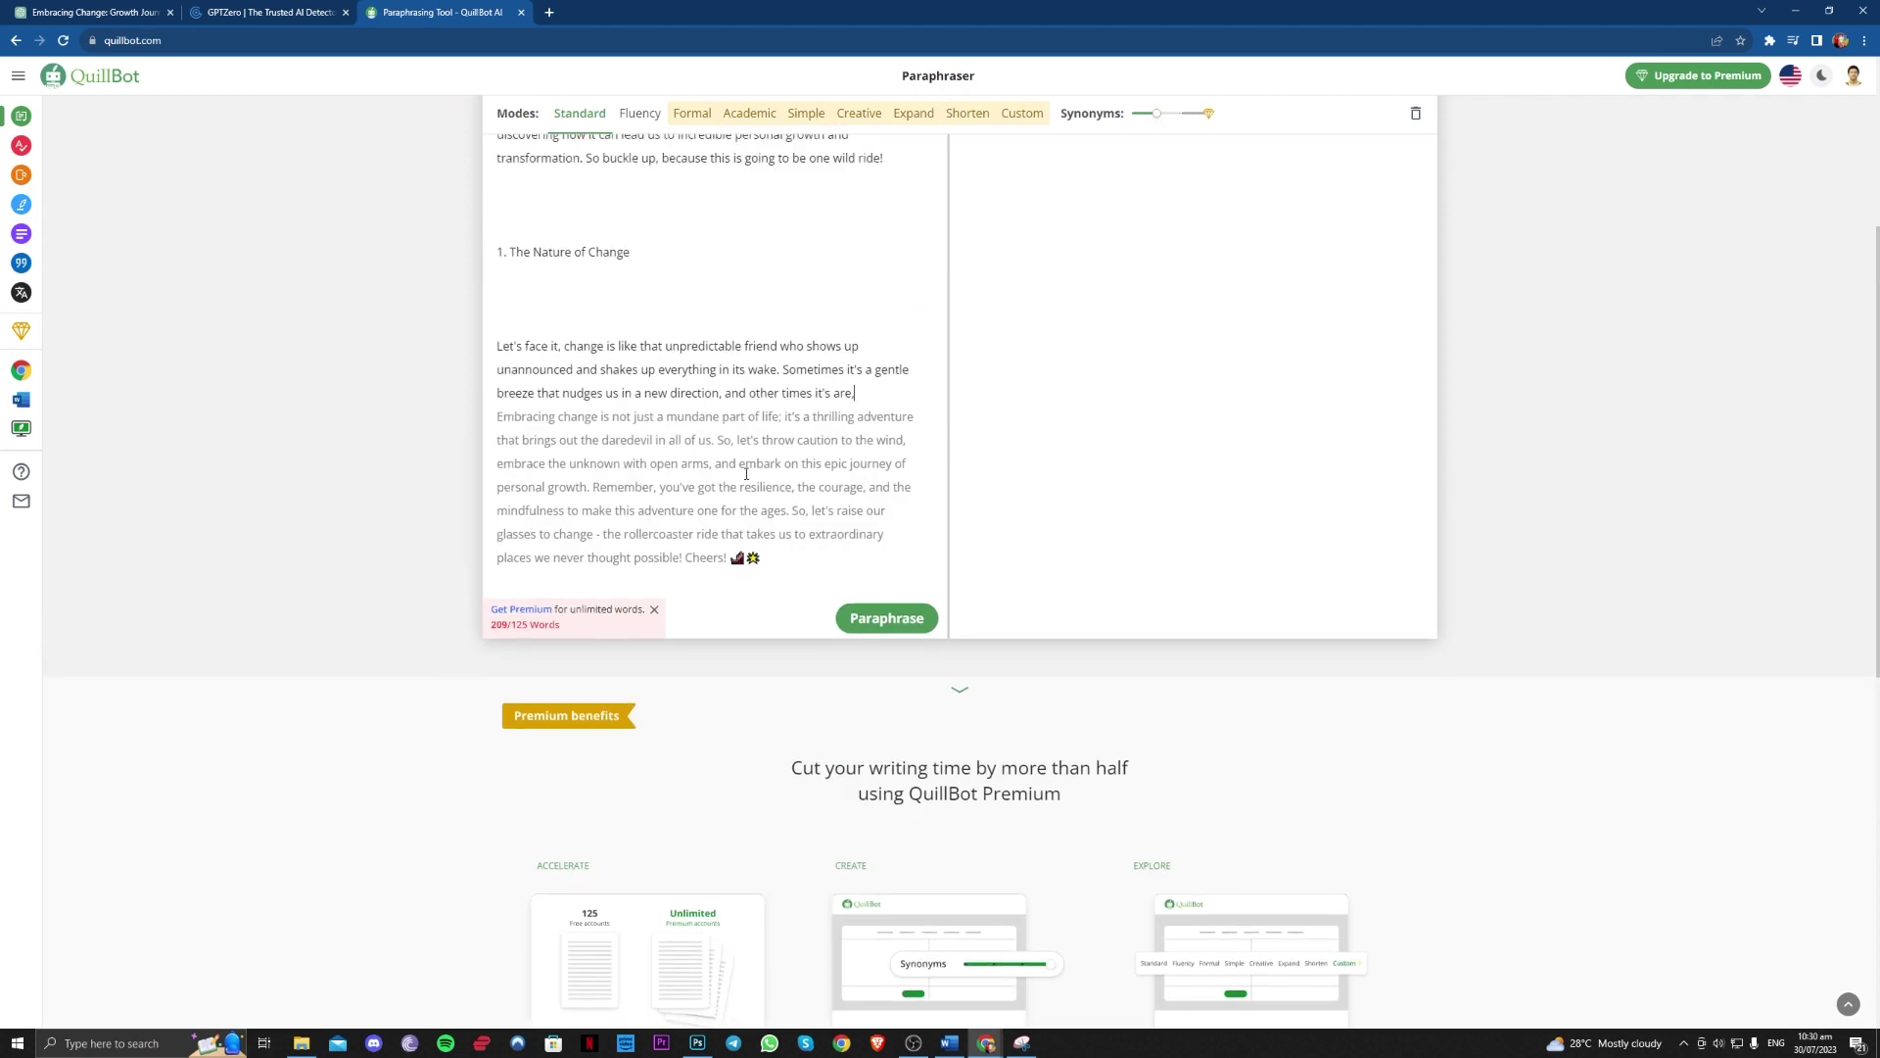
{"action": "left_click_drag", "start_coordinate": [502, 490], "coordinate": [808, 623]}
{"action": "key", "text": "BackSpace"}
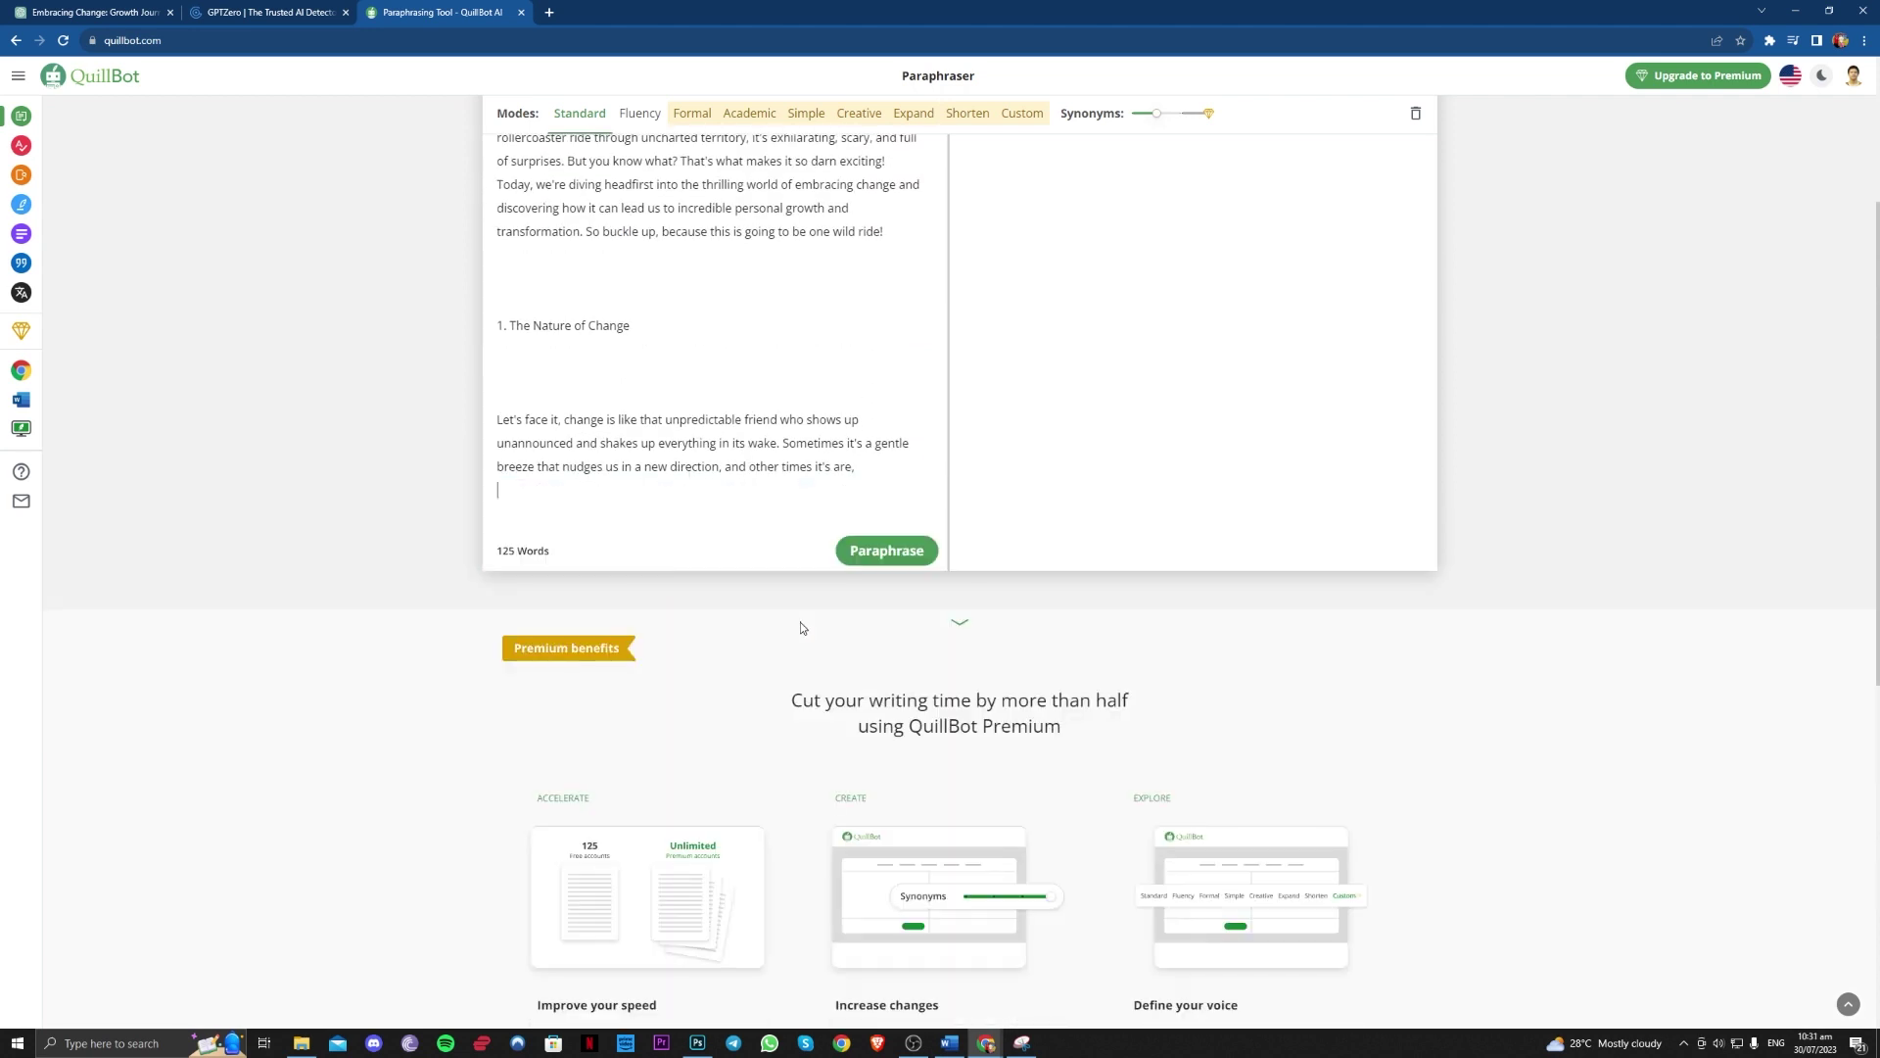
Step: Paraphrase the shortened blog post in Standard mode and compare the output with the original
{"action": "left_click", "coordinate": [872, 546]}
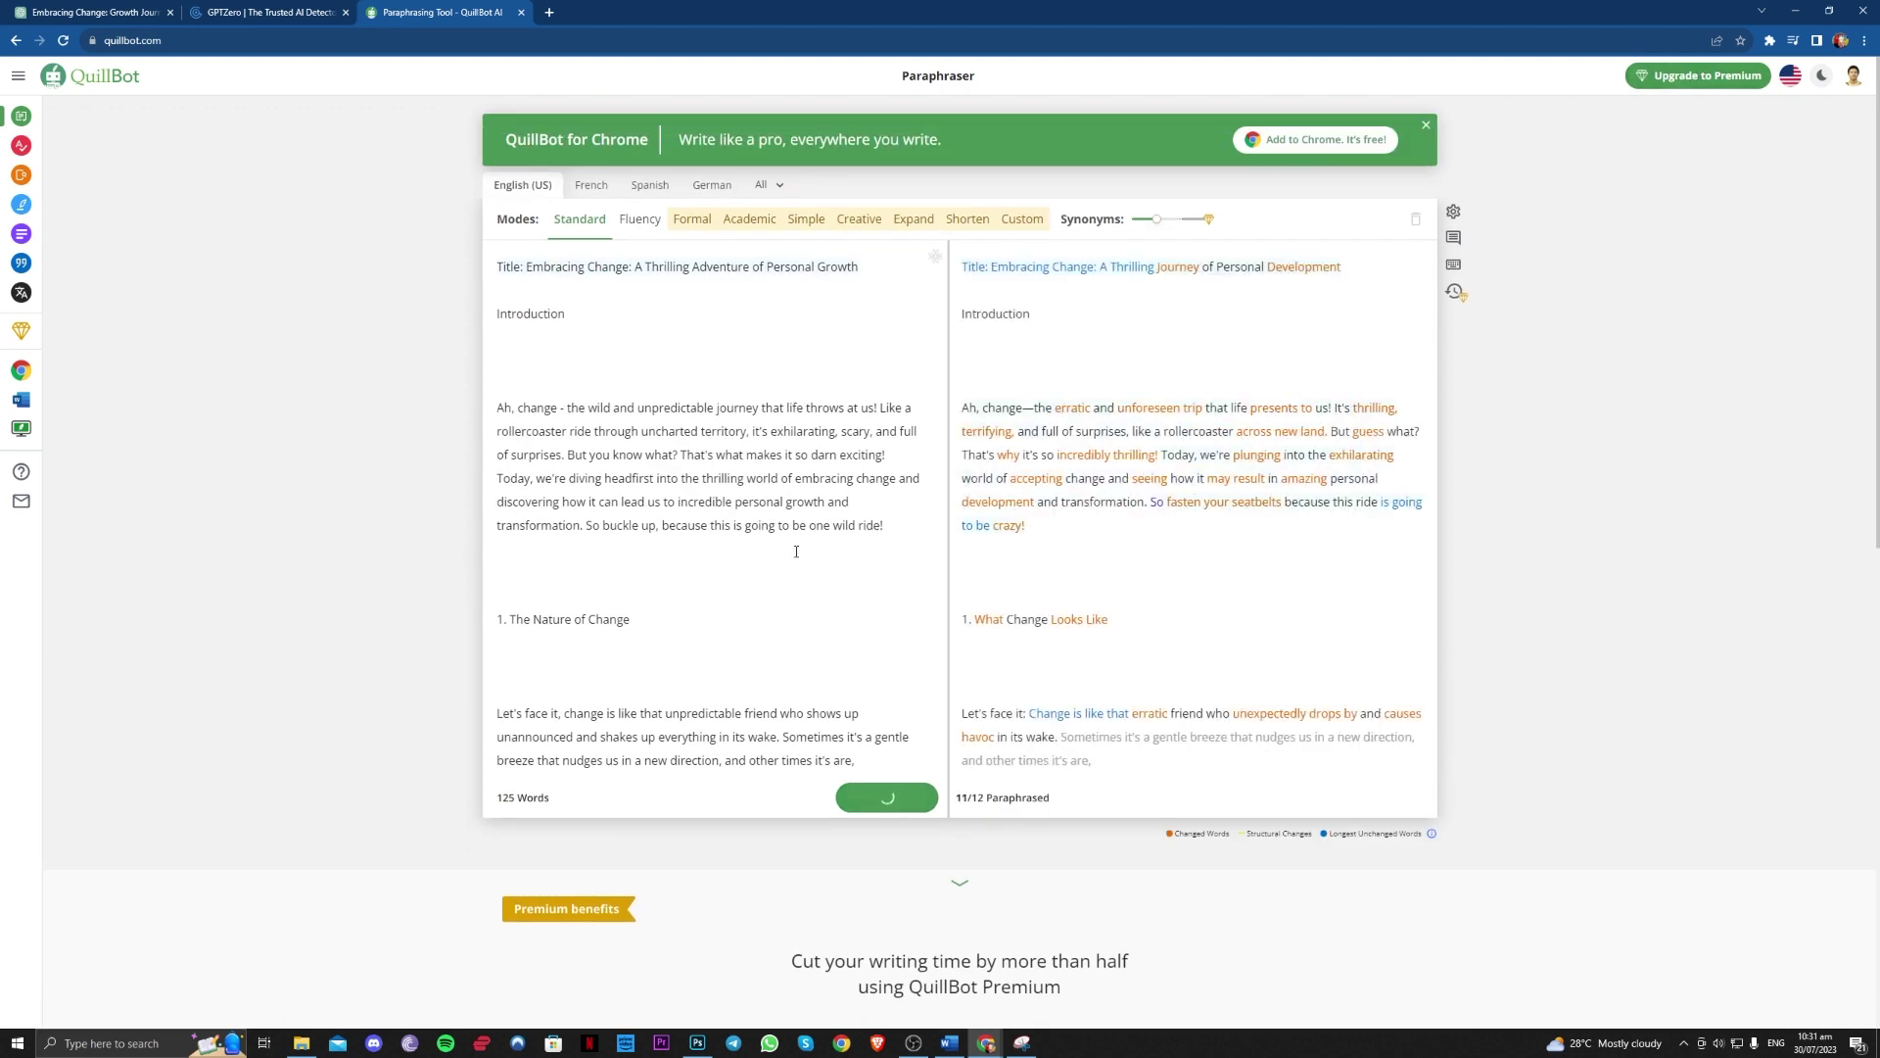
{"action": "scroll", "coordinate": [566, 473], "scroll_direction": "down", "scroll_amount": 1}
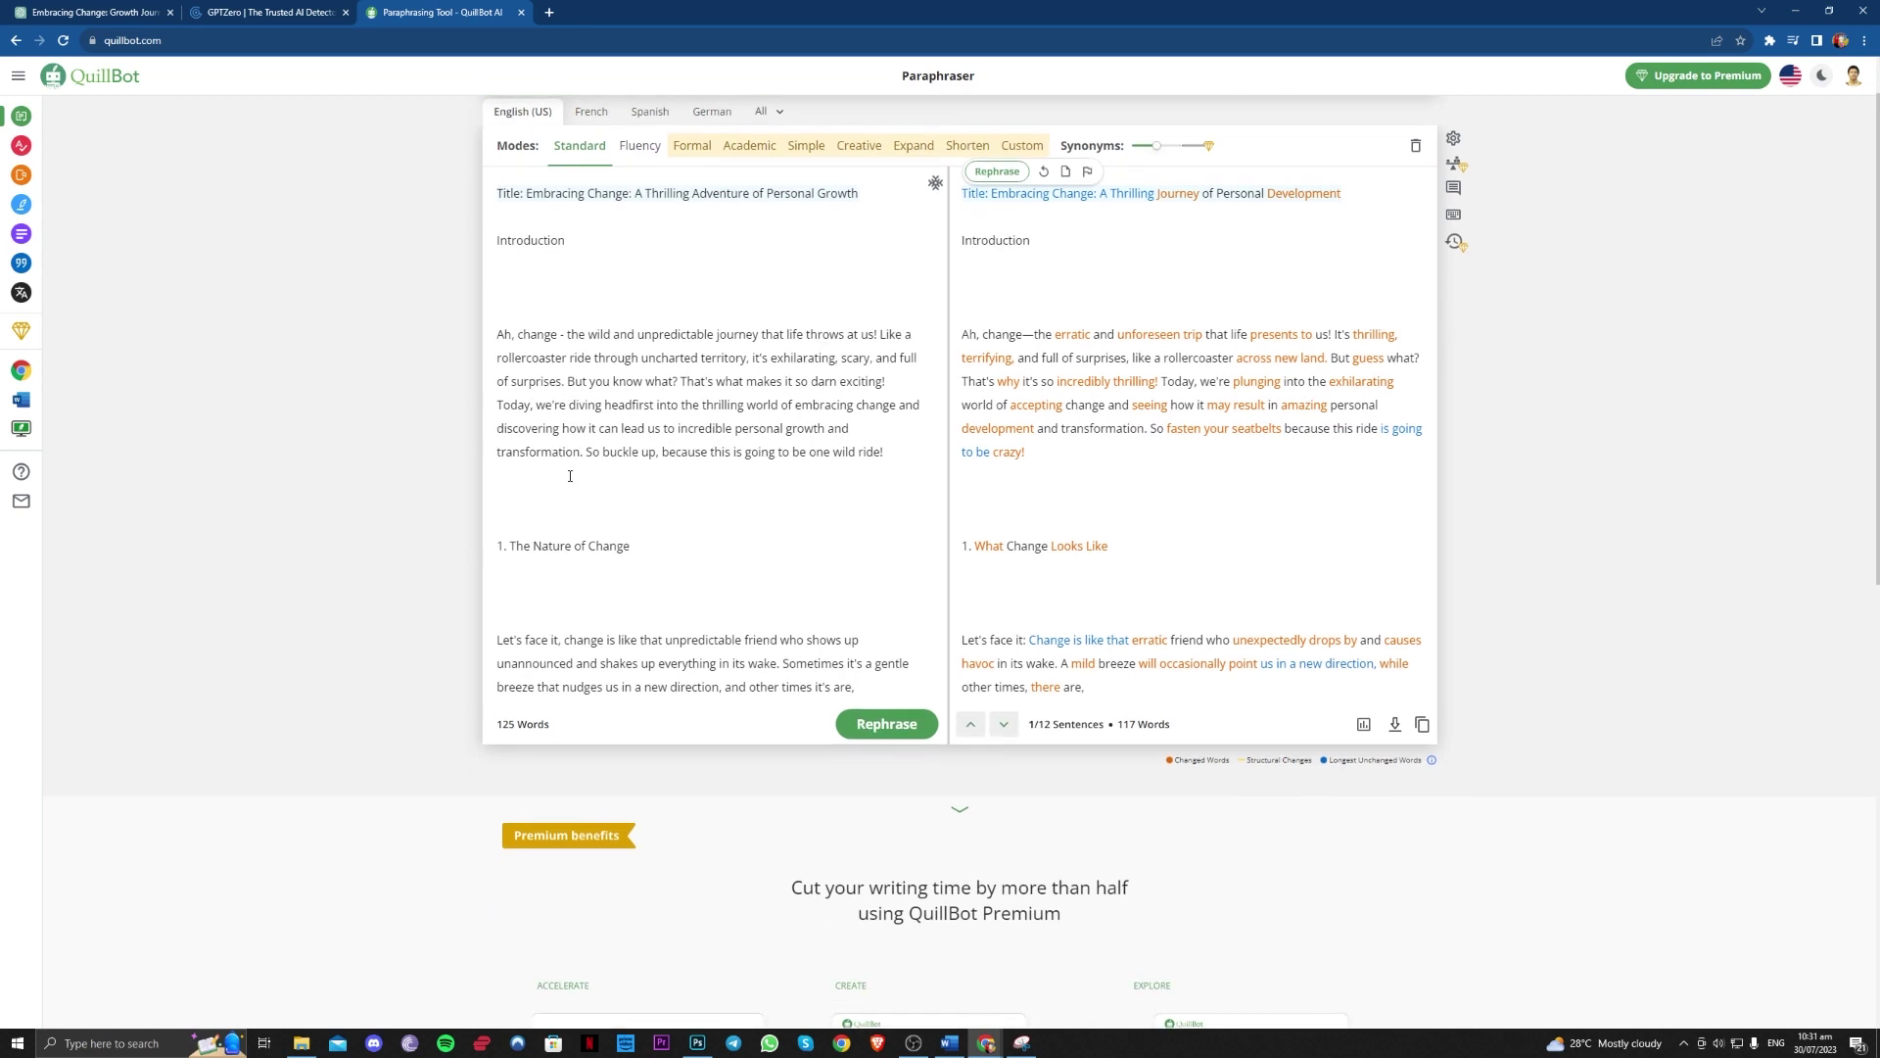
{"action": "scroll", "coordinate": [1037, 513], "scroll_direction": "up", "scroll_amount": 1}
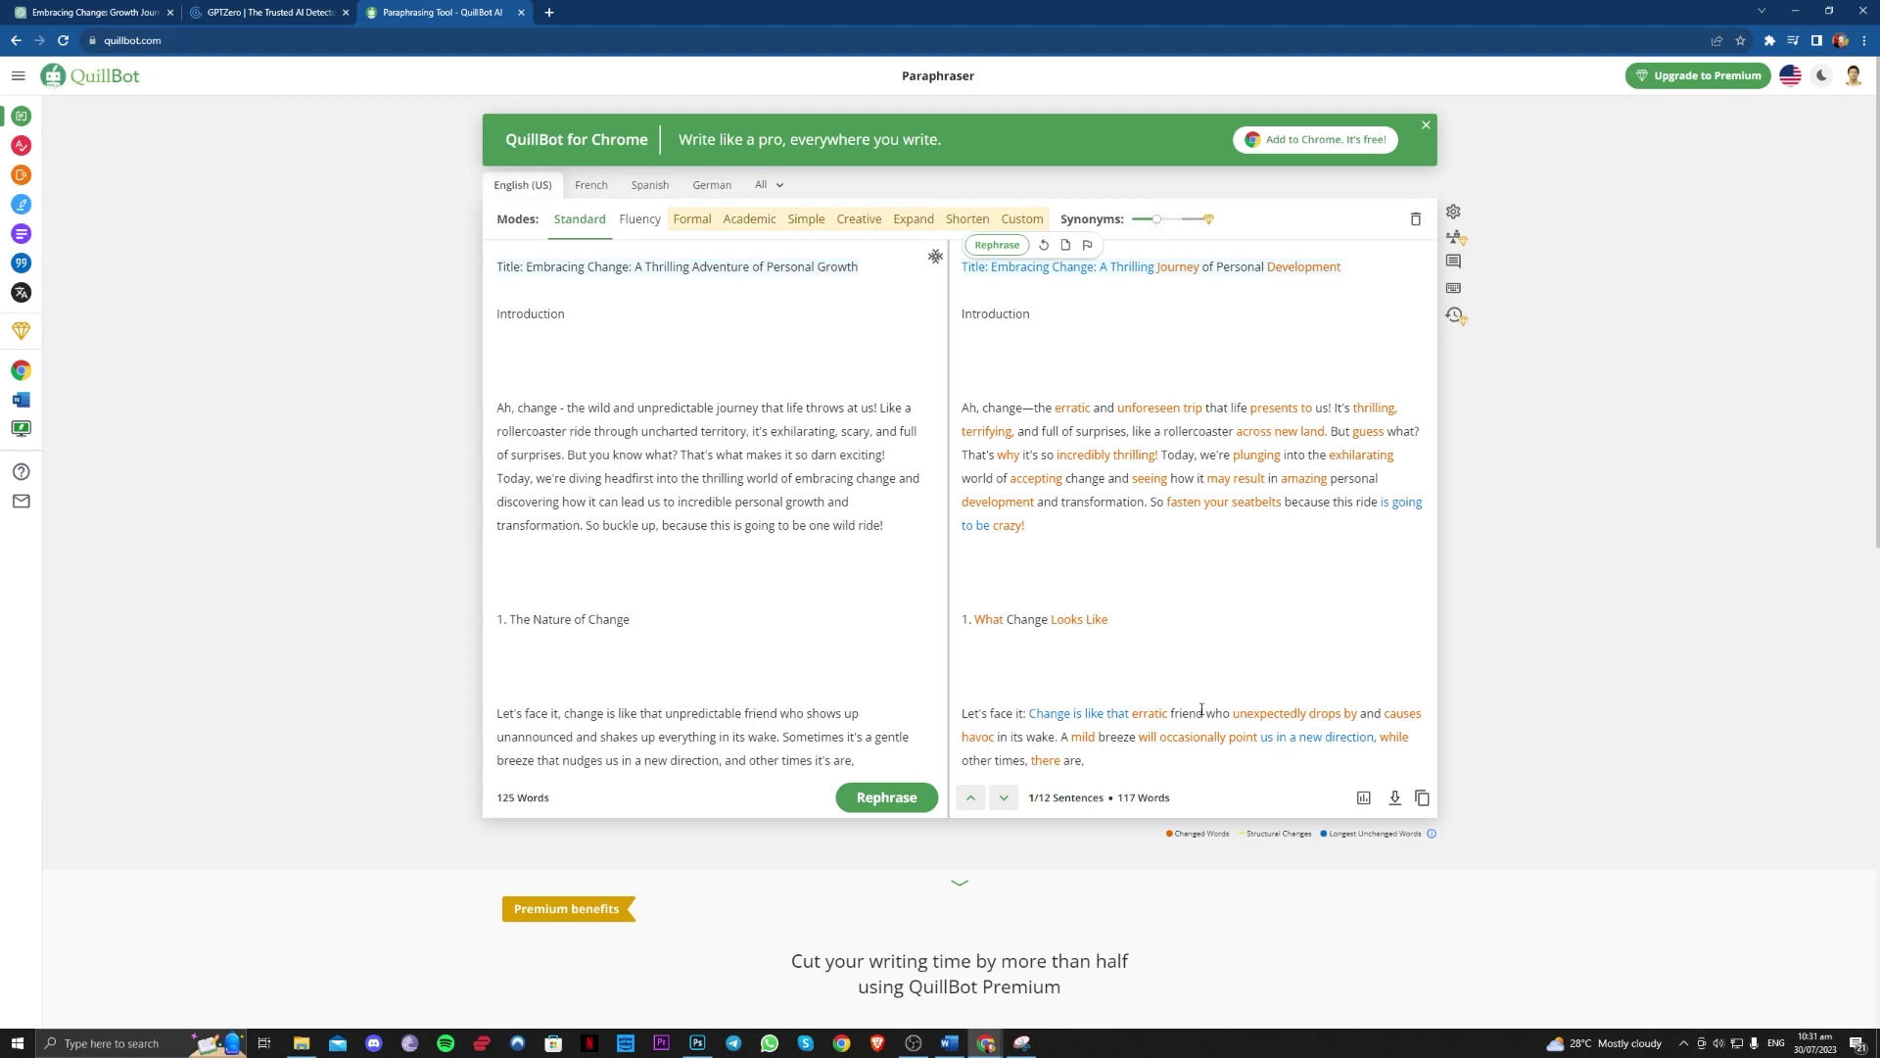
{"action": "scroll", "coordinate": [1201, 709], "scroll_direction": "down", "scroll_amount": 1}
{"action": "scroll", "coordinate": [1111, 538], "scroll_direction": "up", "scroll_amount": 1}
Step: Copy the entire paraphrased text and run it through GPTZero in place of the previous version
{"action": "left_click_drag", "start_coordinate": [1087, 761], "coordinate": [960, 265]}
{"action": "right_click", "coordinate": [985, 284]}
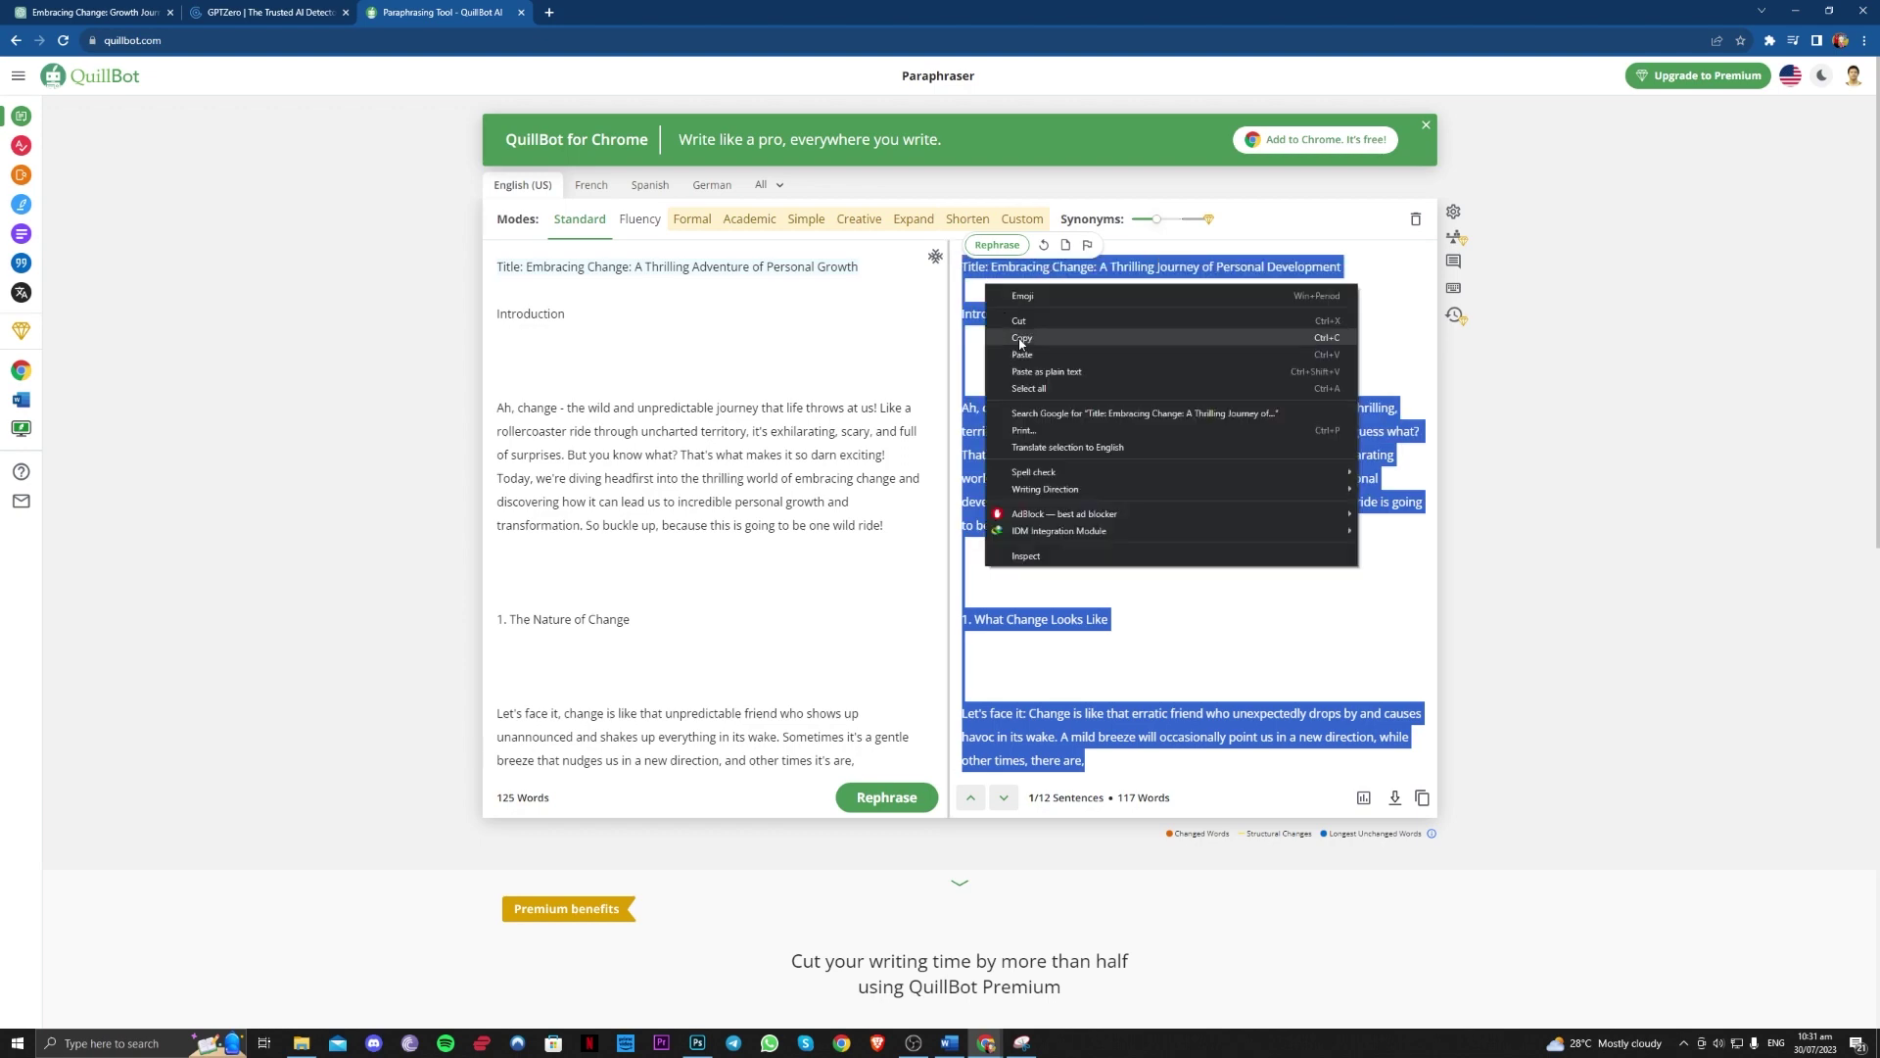
{"action": "left_click", "coordinate": [1020, 341]}
{"action": "left_click", "coordinate": [270, 12]}
{"action": "left_click", "coordinate": [756, 521]}
{"action": "scroll", "coordinate": [754, 439], "scroll_direction": "up", "scroll_amount": 5}
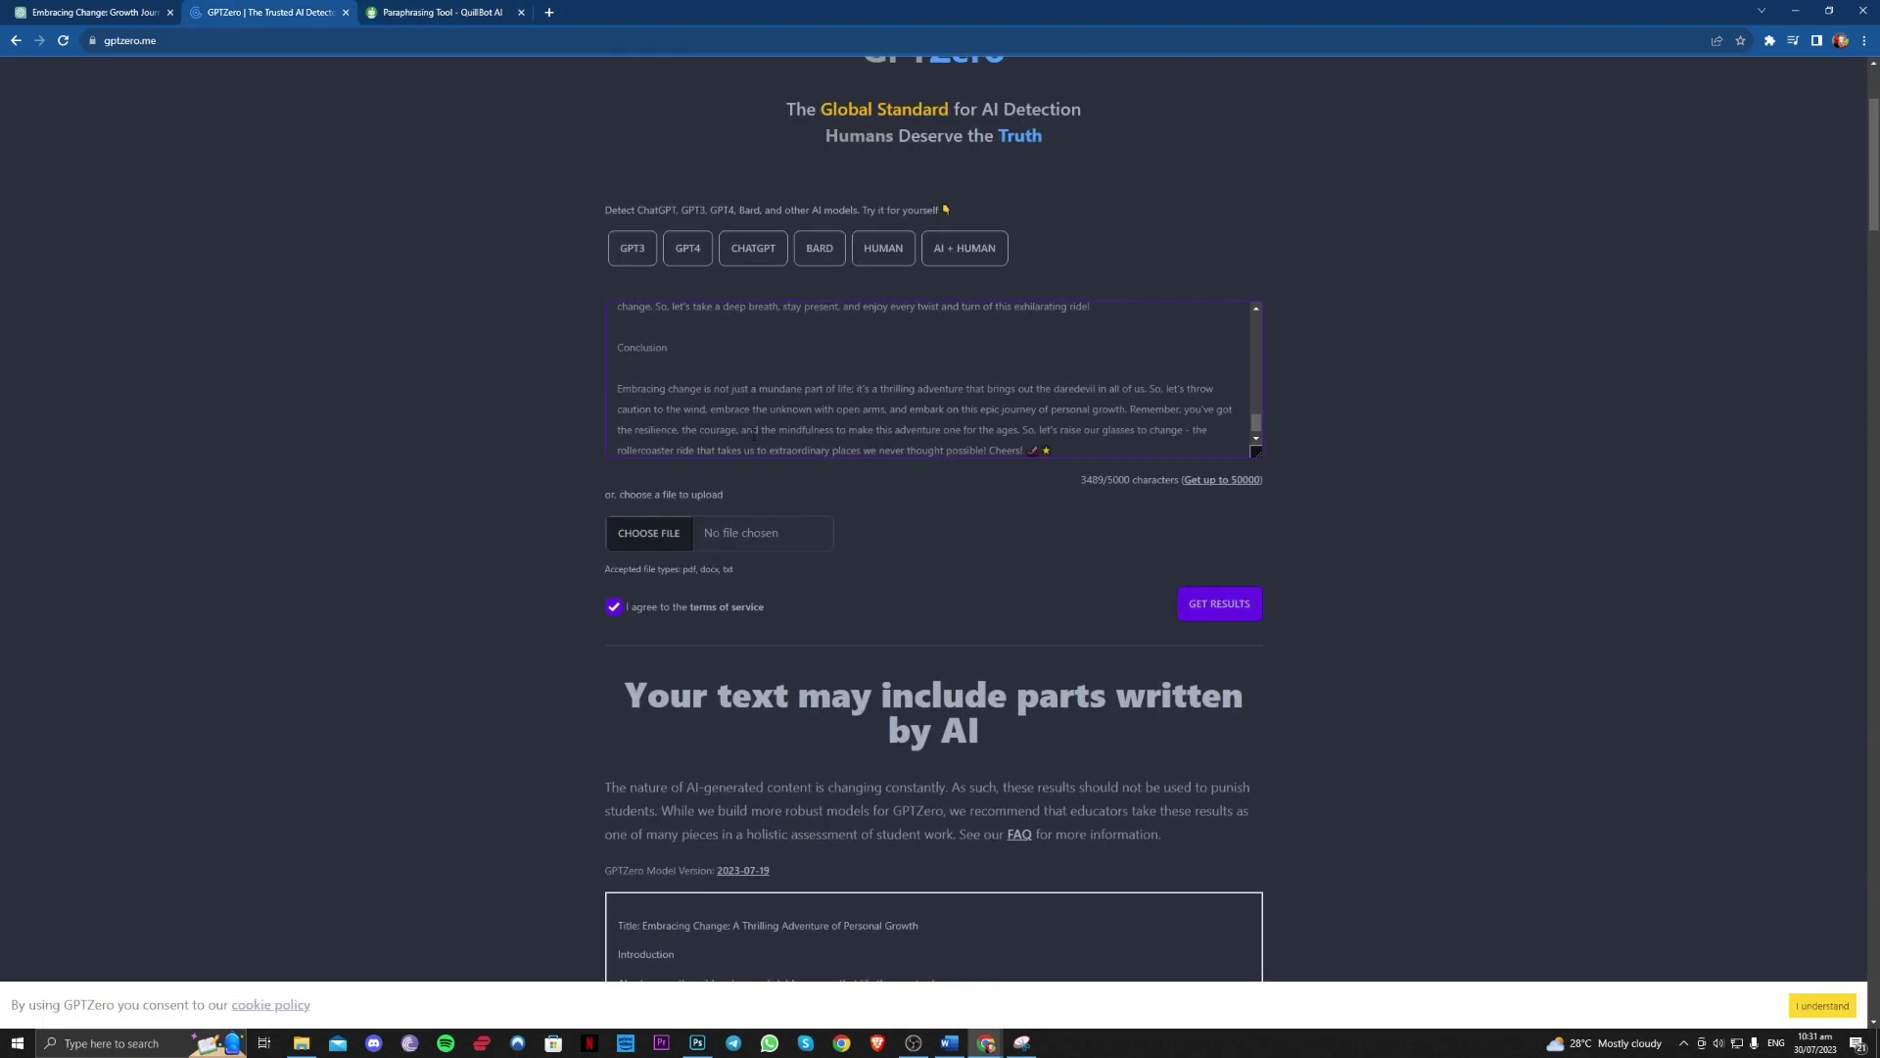
{"action": "scroll", "coordinate": [754, 436], "scroll_direction": "up", "scroll_amount": 1}
{"action": "left_click", "coordinate": [792, 422]}
{"action": "key", "text": "ctrl+a"}
{"action": "key", "text": "ctrl+v"}
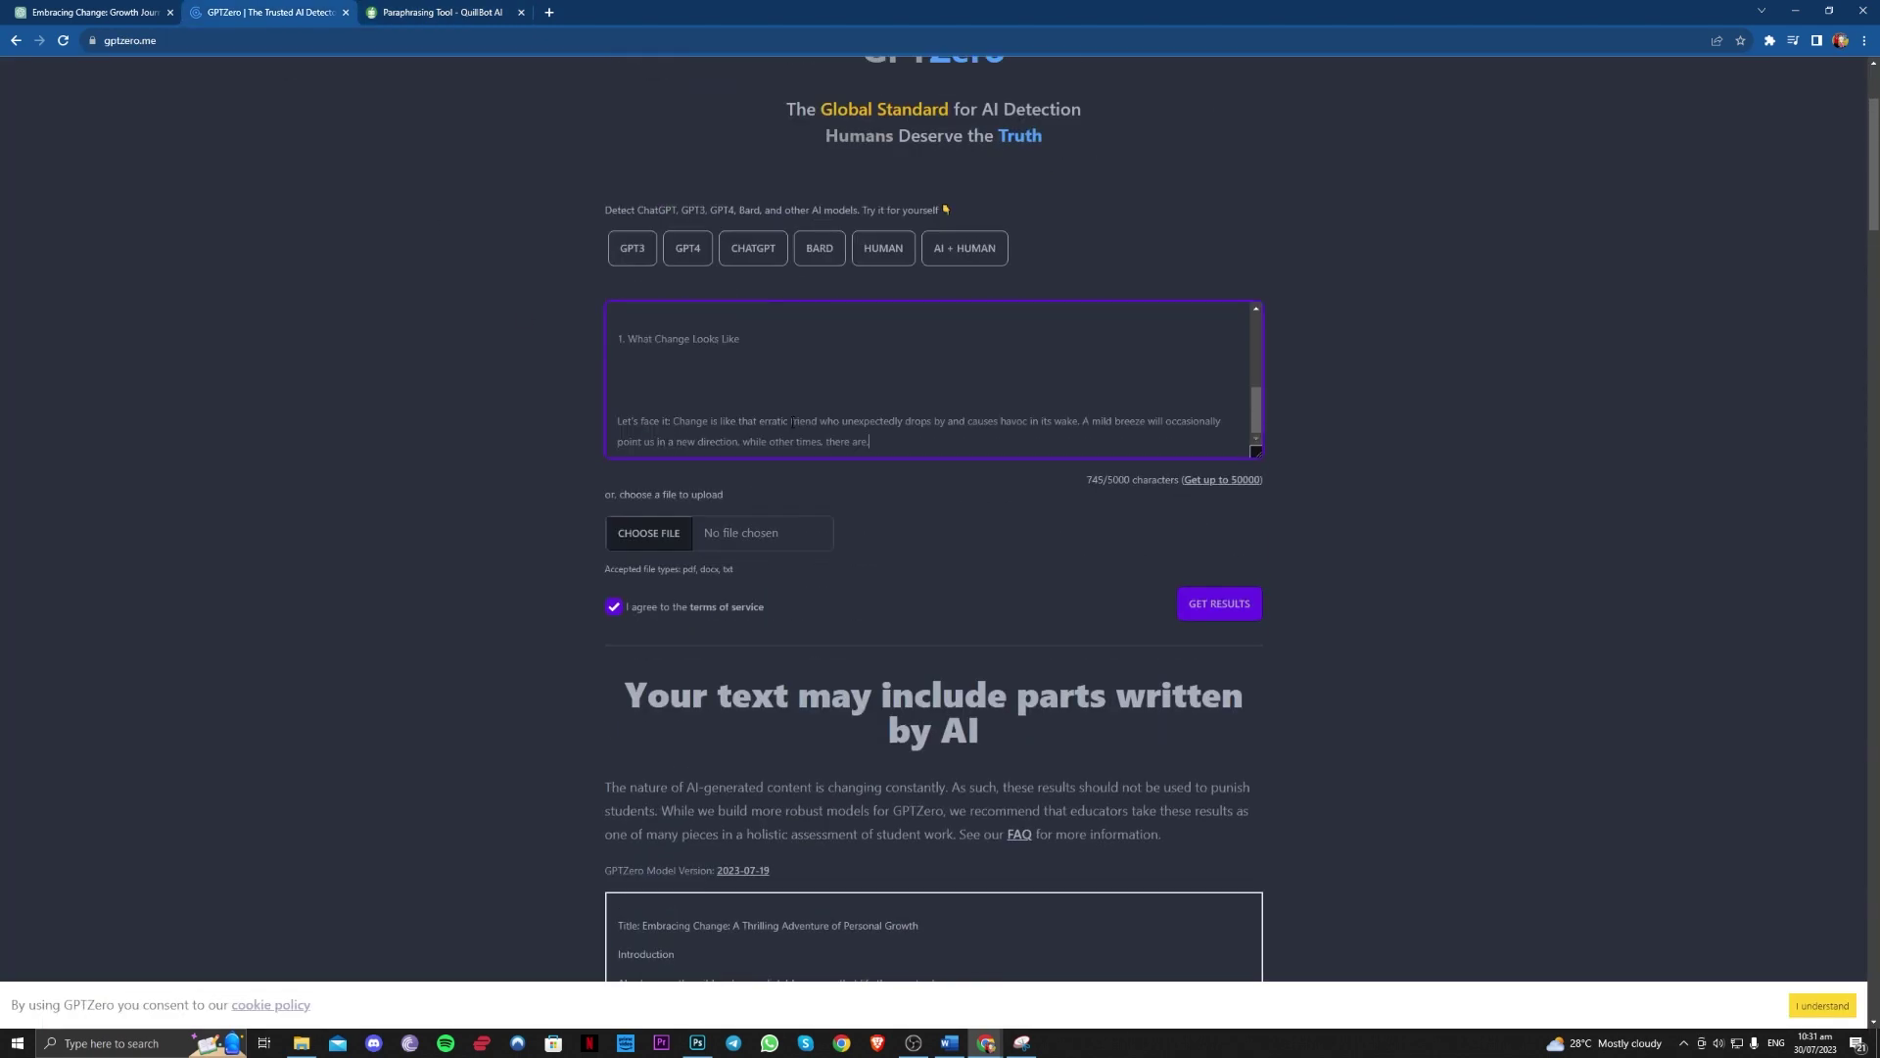
{"action": "left_click", "coordinate": [1217, 614]}
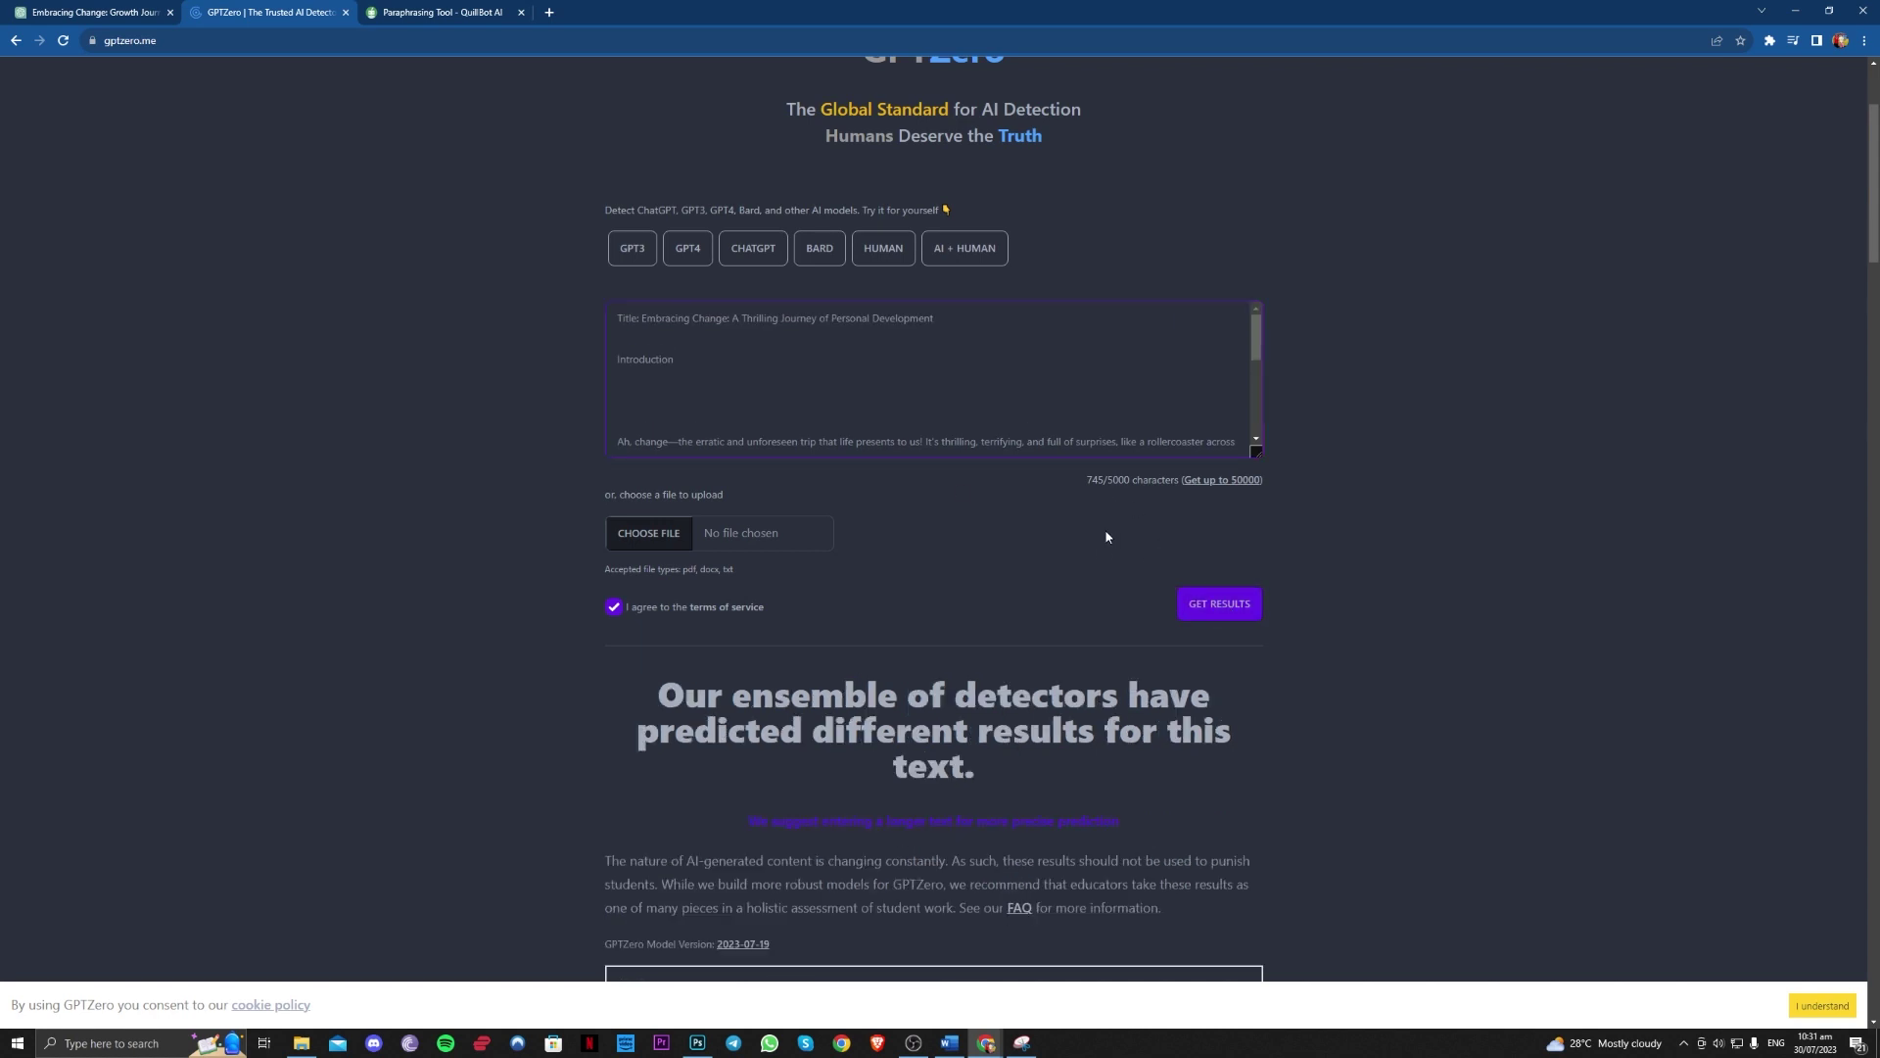
Step: Examine GPTZero's verdict and the sentence-by-sentence analysis for the paraphrased text
{"action": "scroll", "coordinate": [1007, 720], "scroll_direction": "down", "scroll_amount": 2}
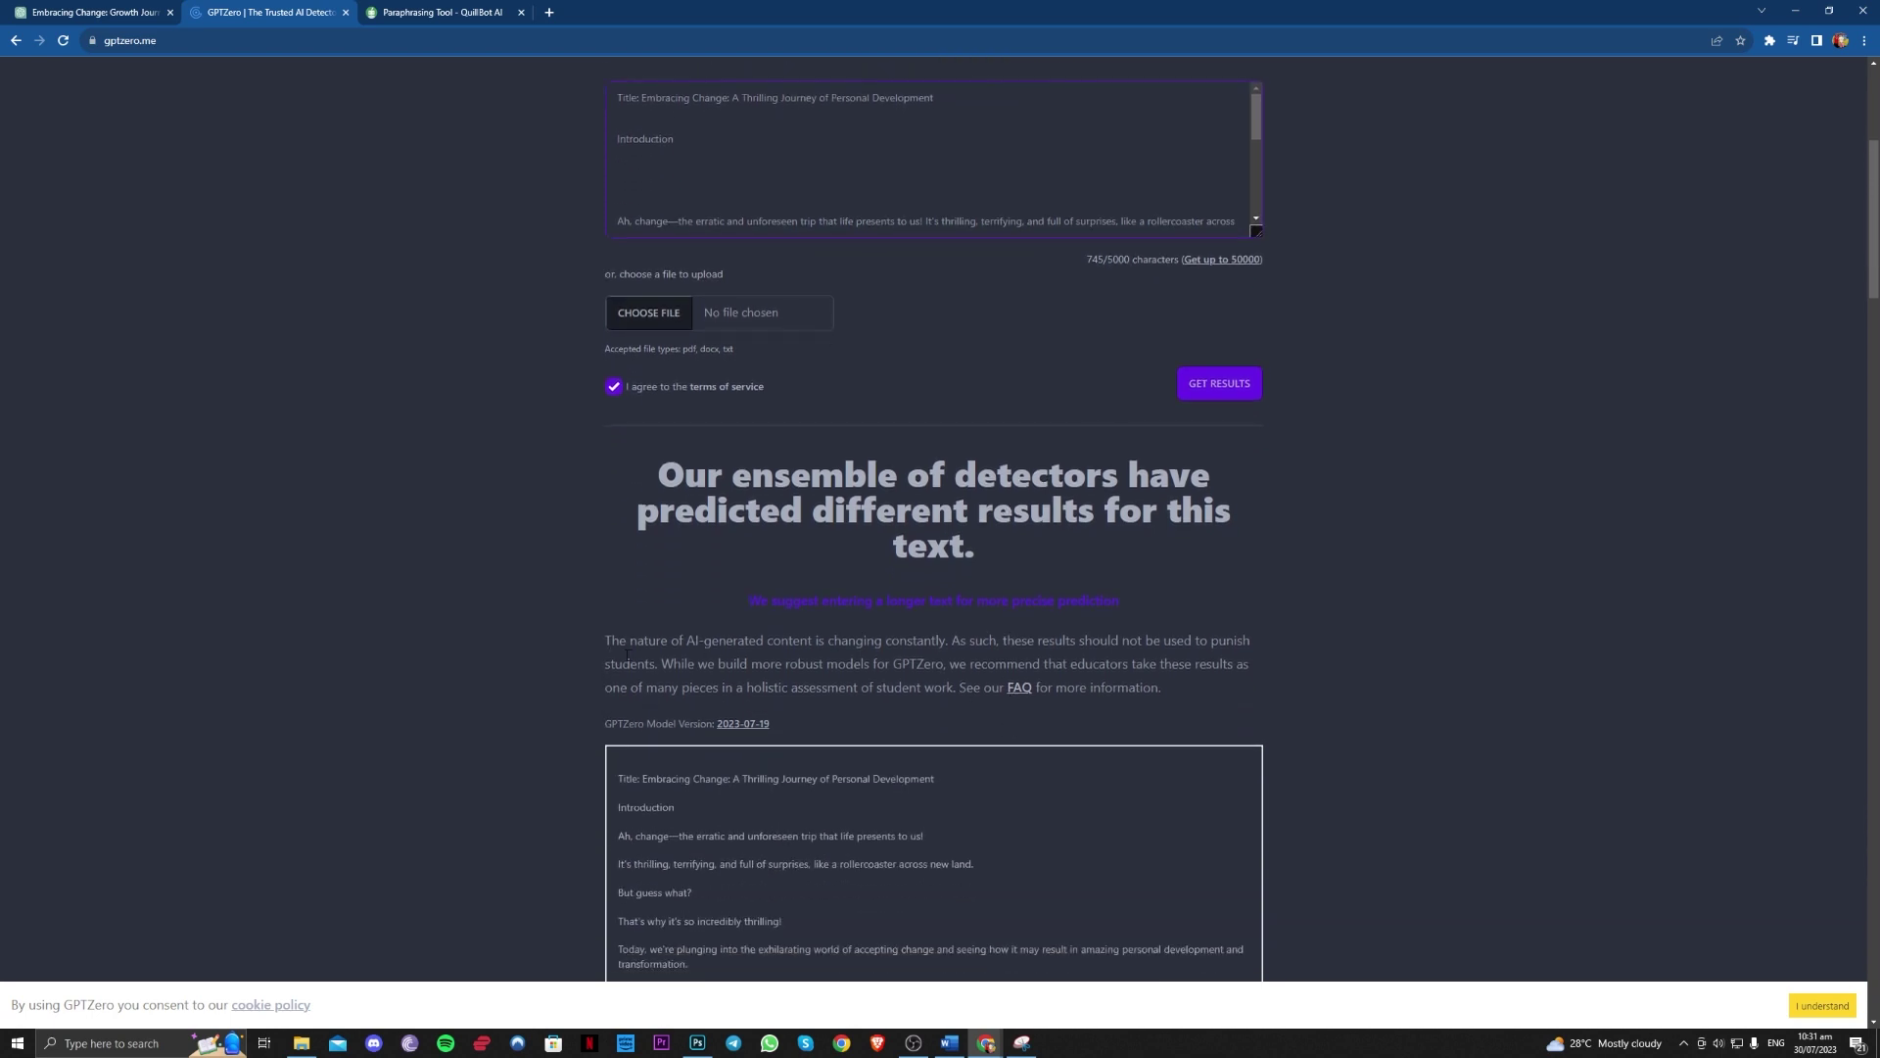
{"action": "scroll", "coordinate": [628, 655], "scroll_direction": "down", "scroll_amount": 2}
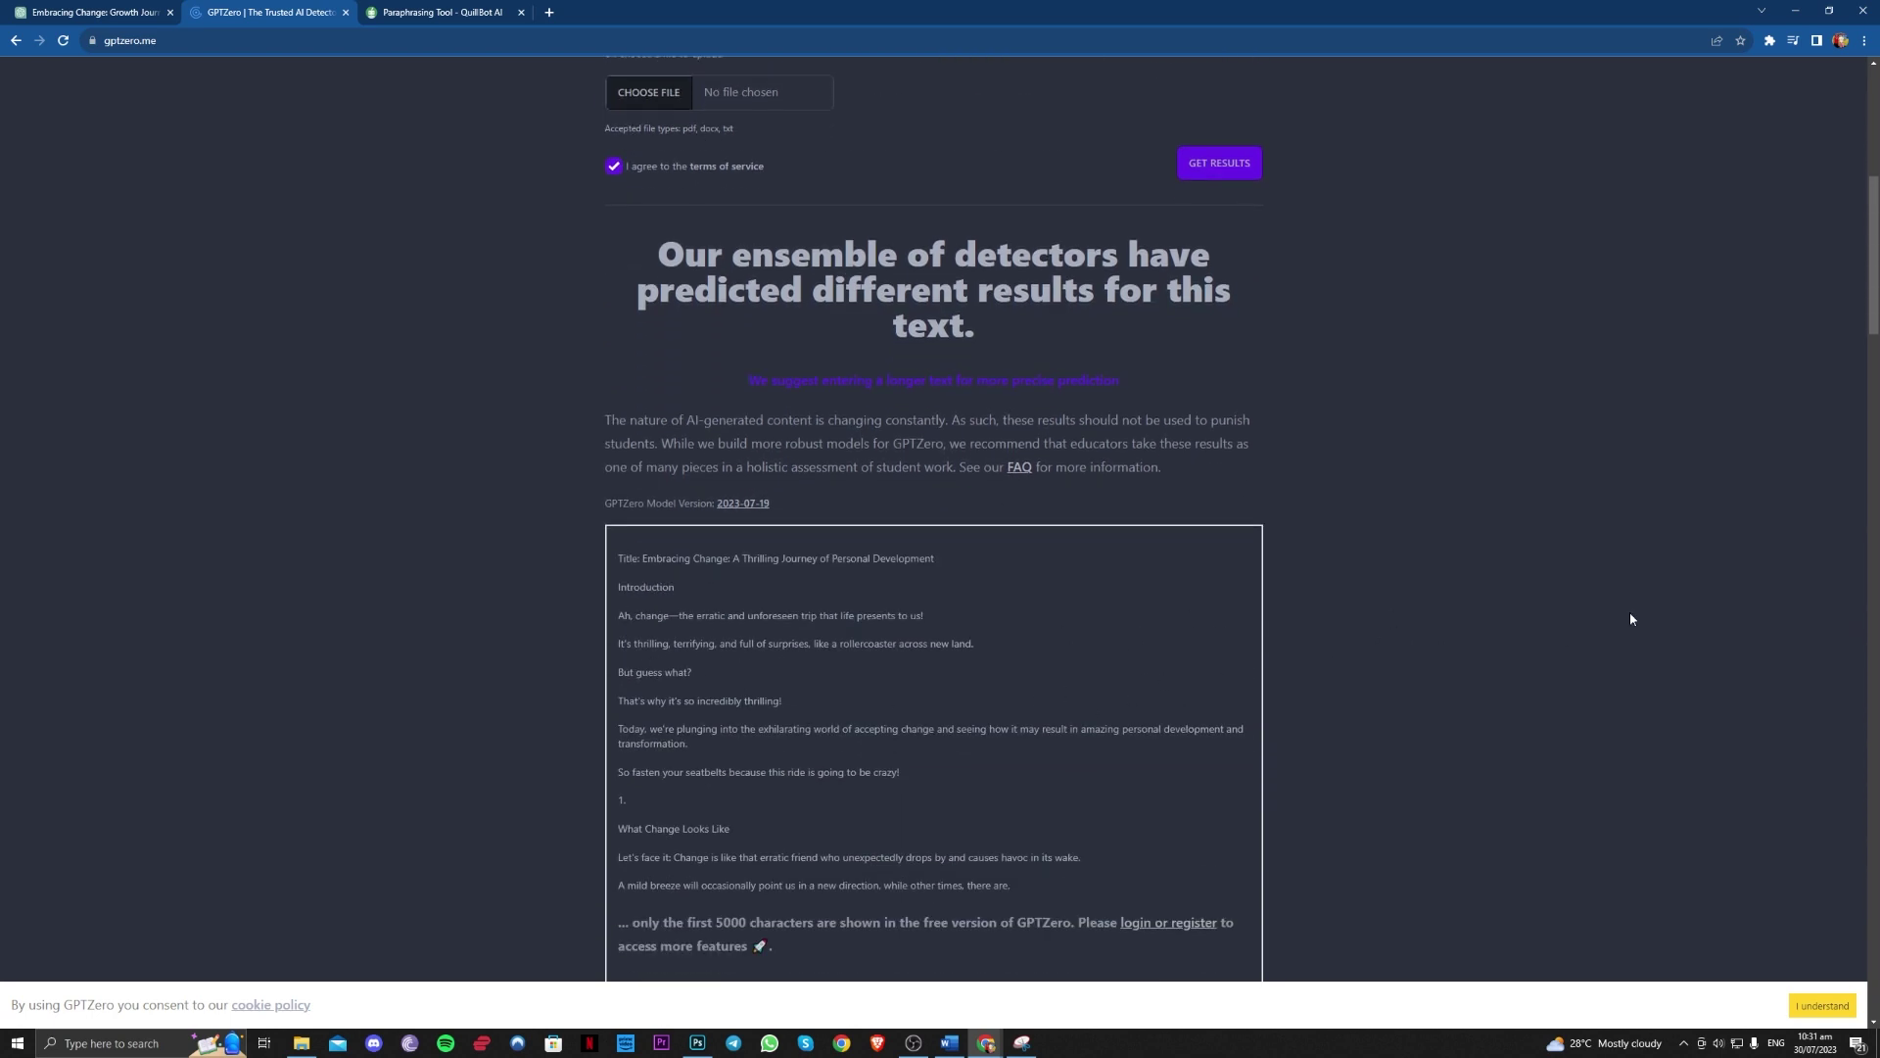
{"action": "scroll", "coordinate": [1275, 563], "scroll_direction": "up", "scroll_amount": 3}
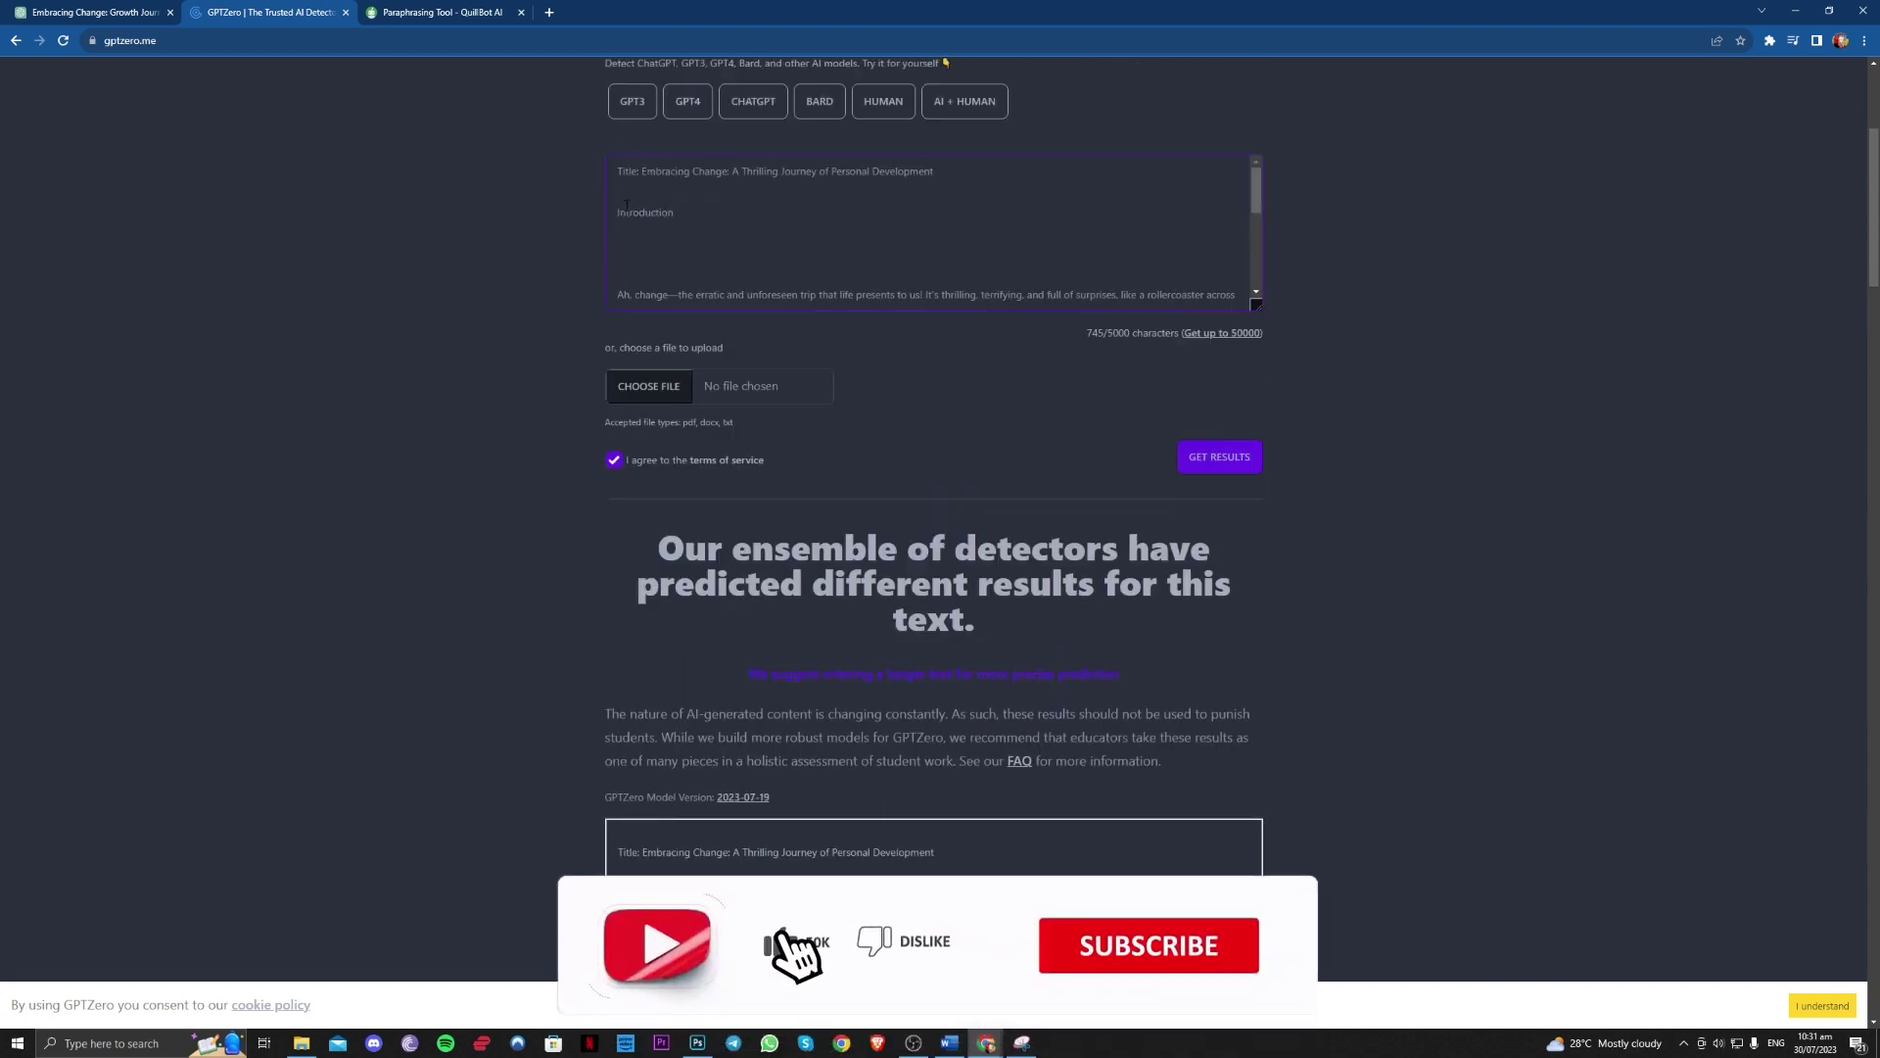
{"action": "left_click", "coordinate": [1259, 201]}
{"action": "scroll", "coordinate": [1355, 258], "scroll_direction": "down", "scroll_amount": 2}
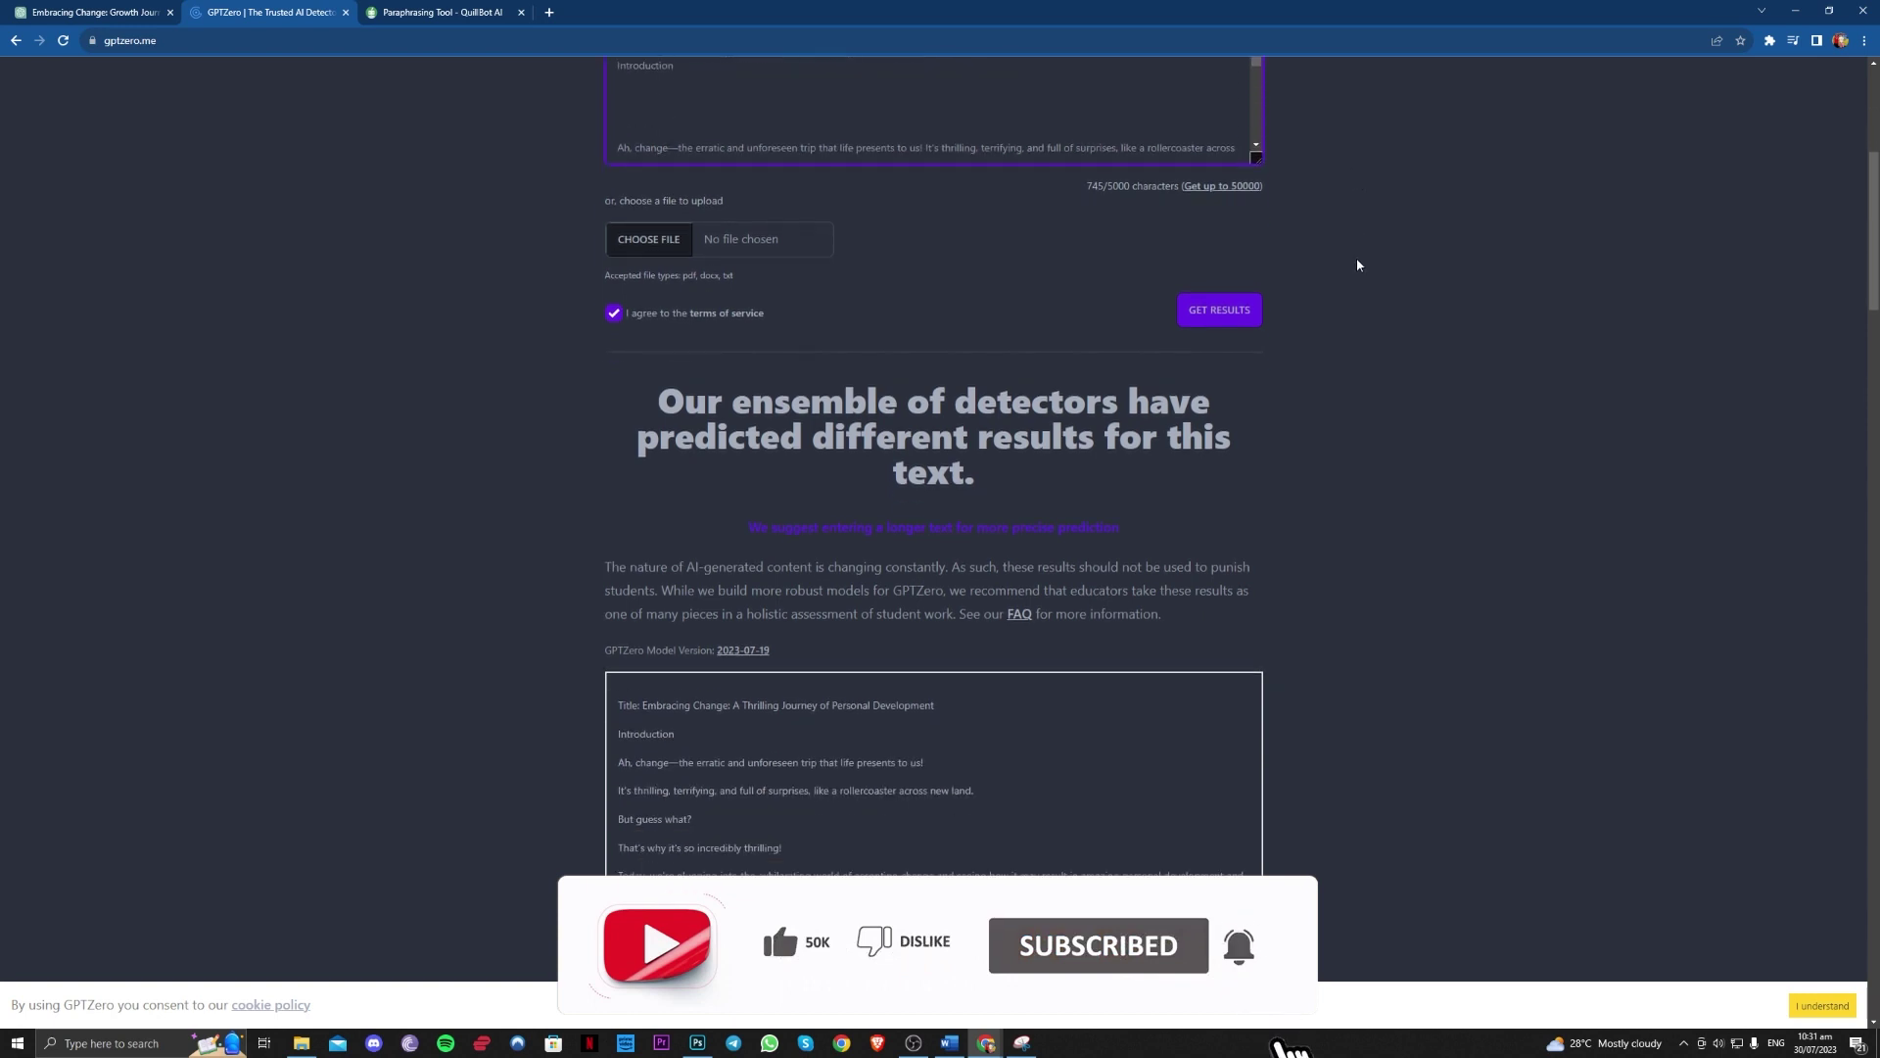
{"action": "scroll", "coordinate": [1357, 265], "scroll_direction": "up", "scroll_amount": 5}
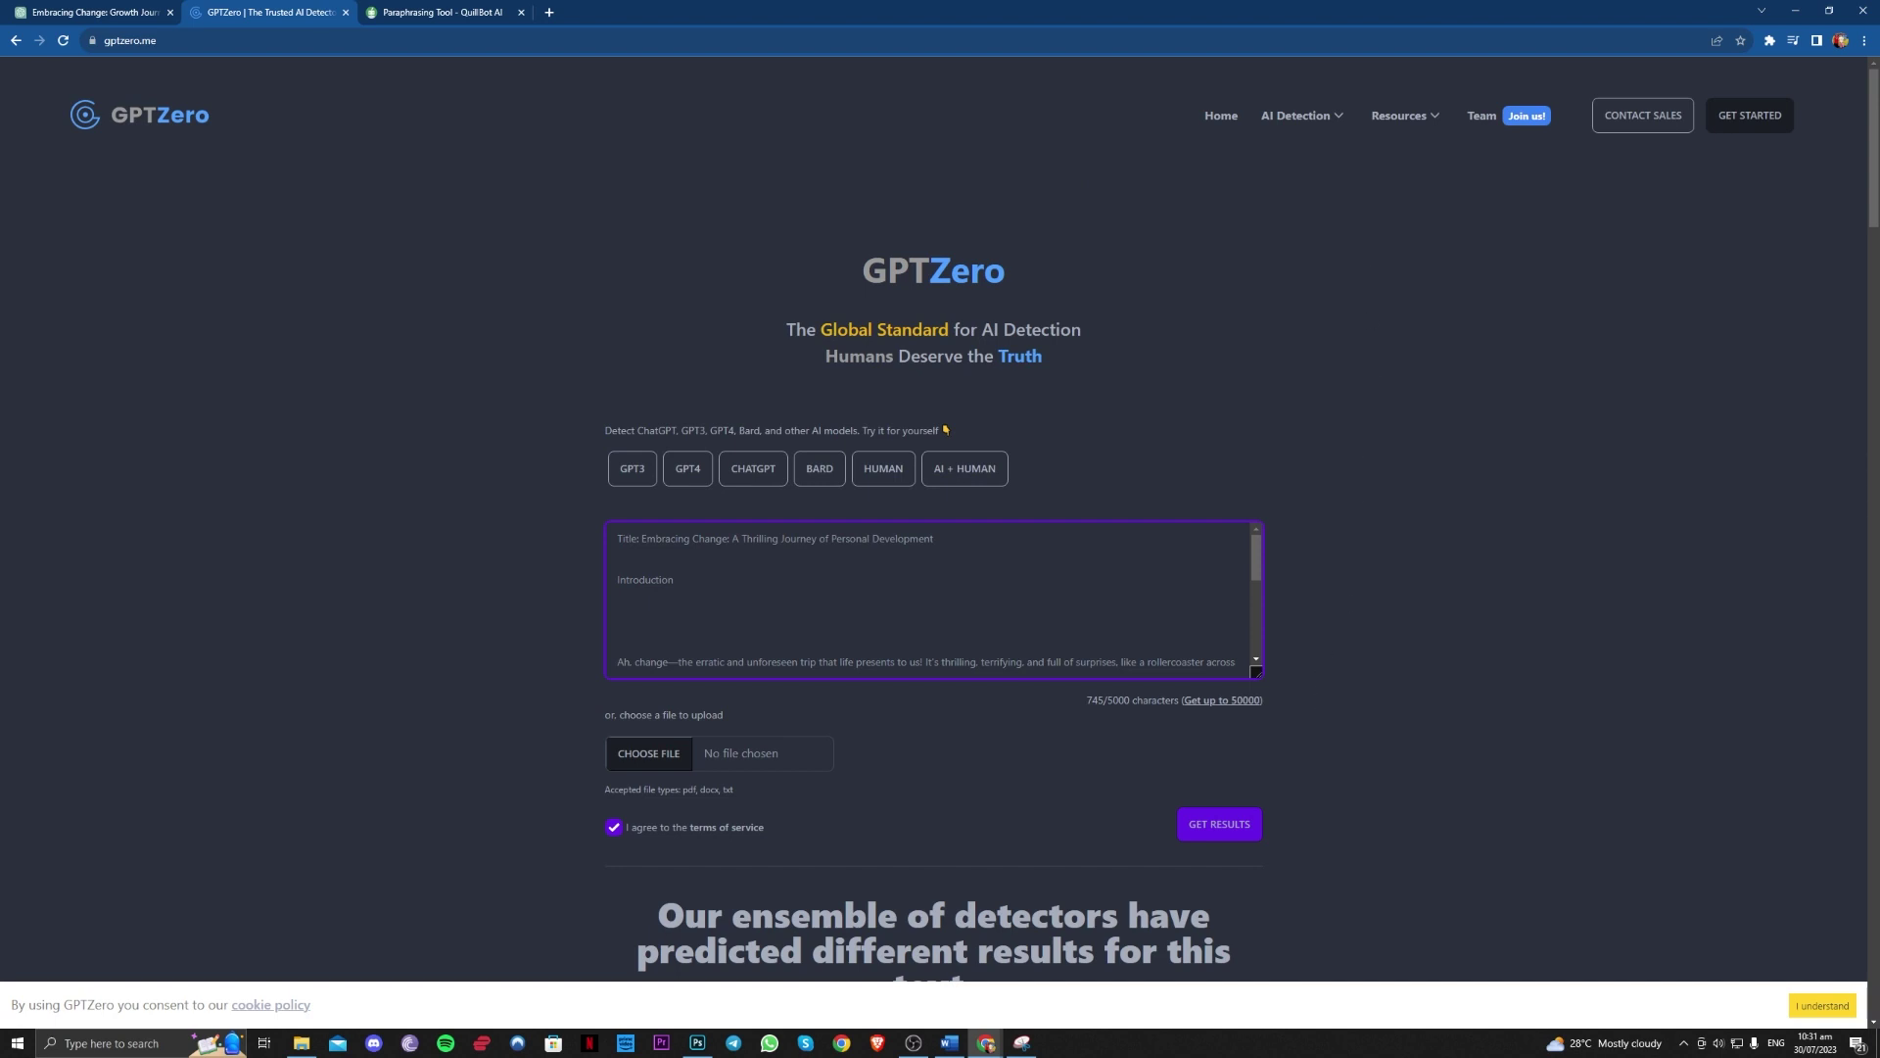
{"action": "key", "text": "alt+Tab"}
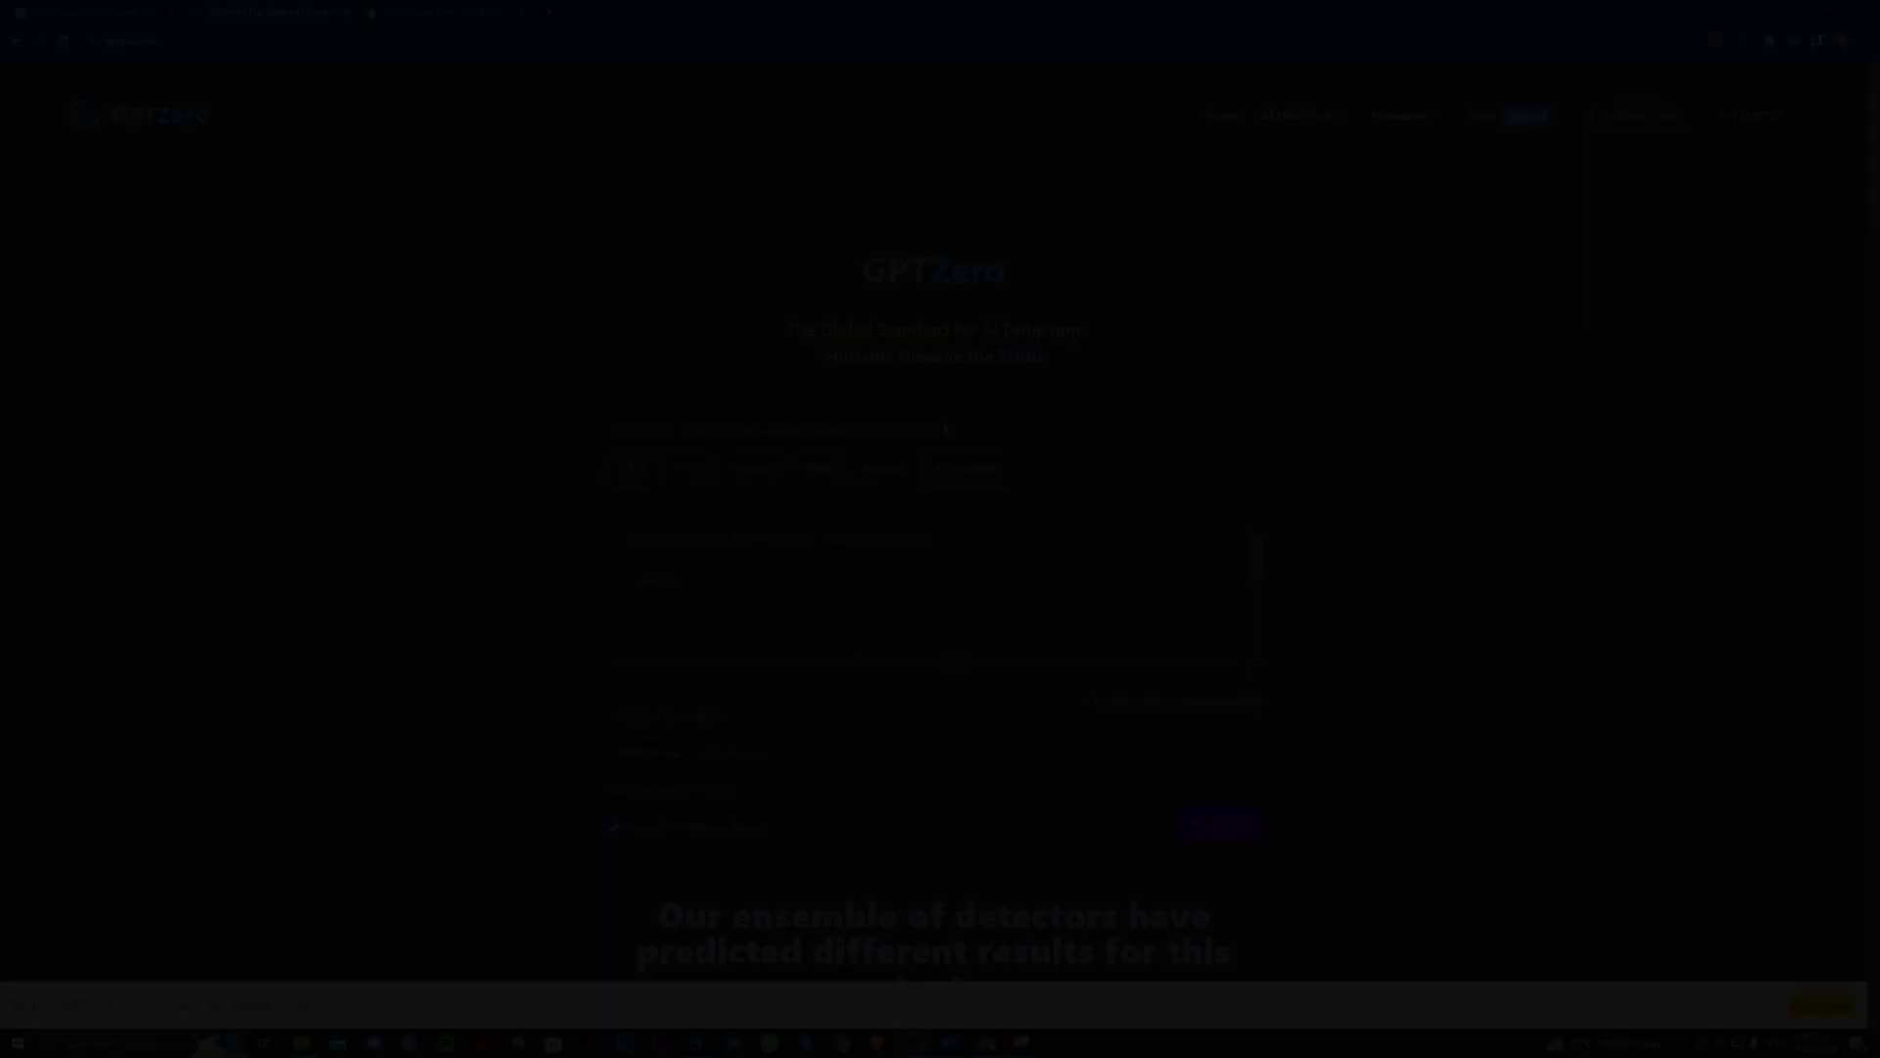